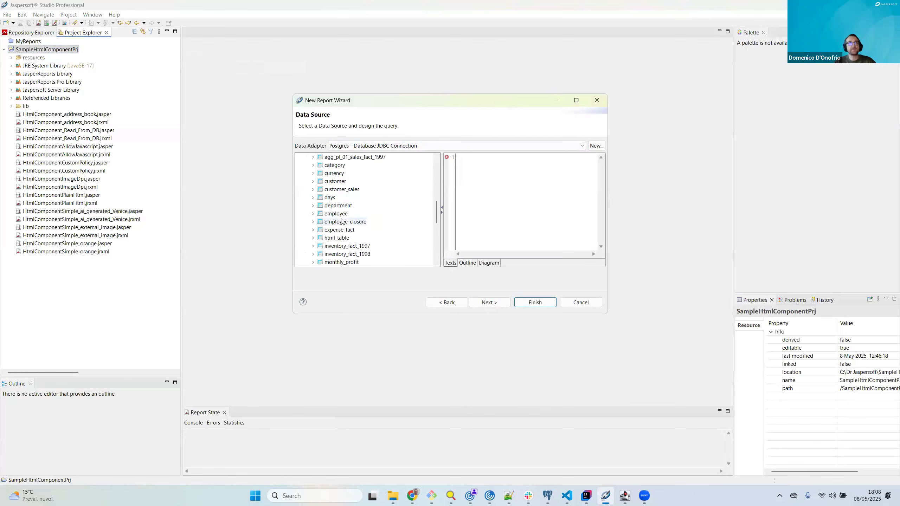
Step: Enter the query "select * from html_table" for the Postgres data adapter and continue to field selection
left_click(313, 239)
left_click(336, 239)
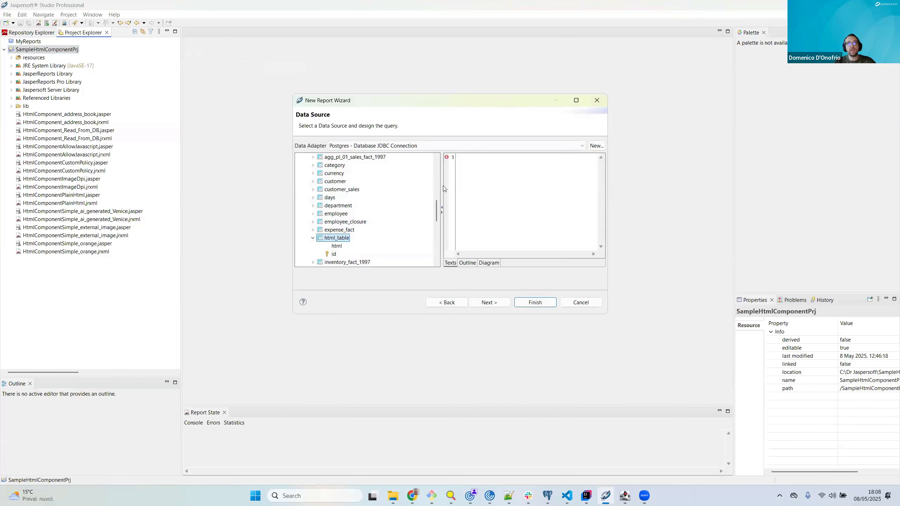
left_click(468, 162)
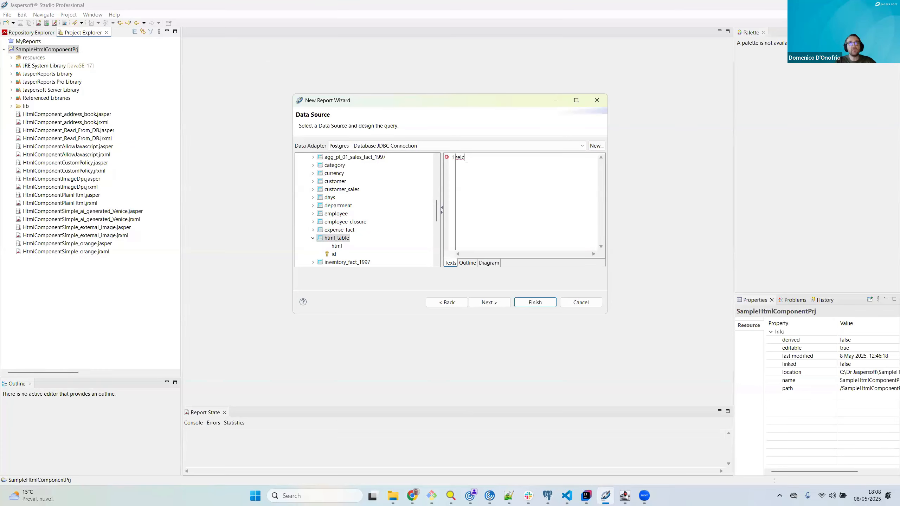
type("select * from ")
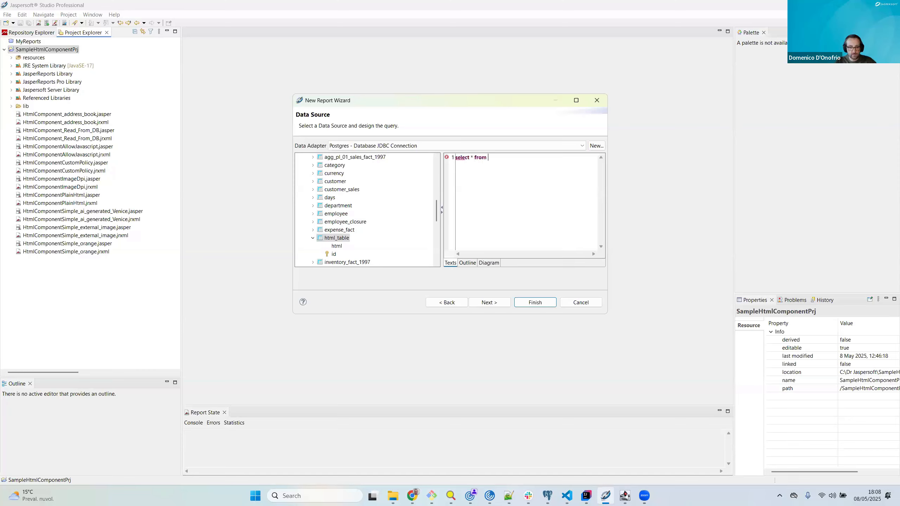
type("html_table")
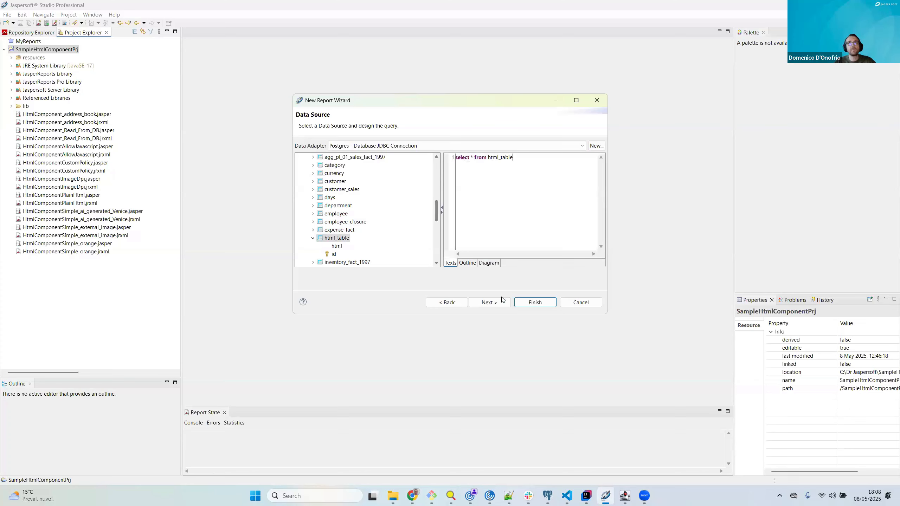
left_click(491, 302)
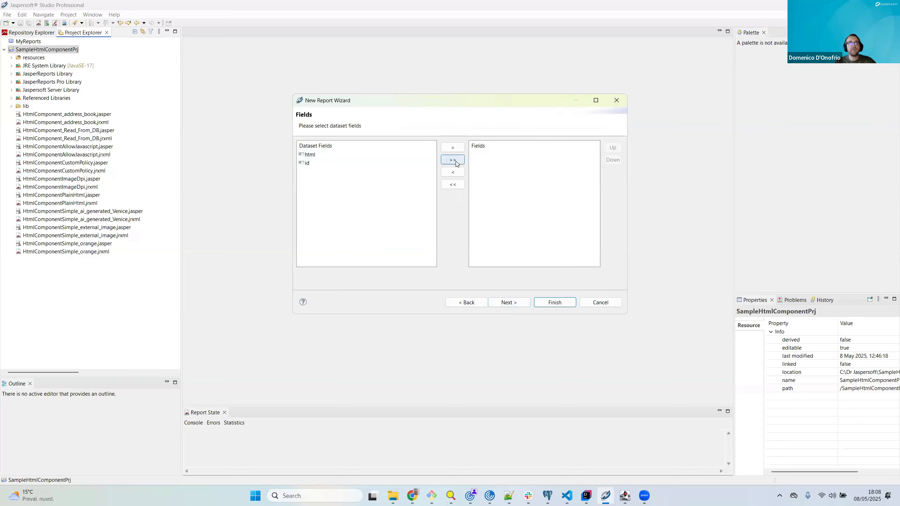
Step: Include all dataset fields in the report, leave grouping empty and finish generating the report
left_click(453, 160)
left_click(507, 303)
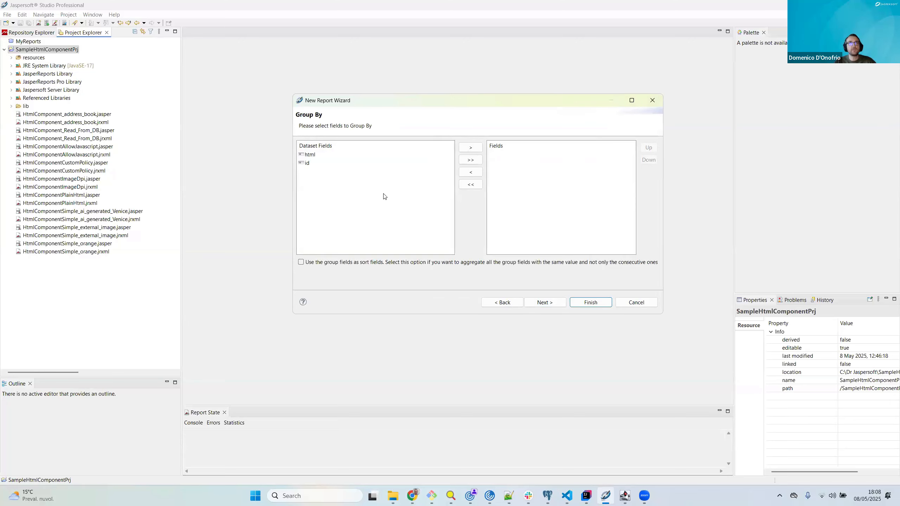
left_click(541, 302)
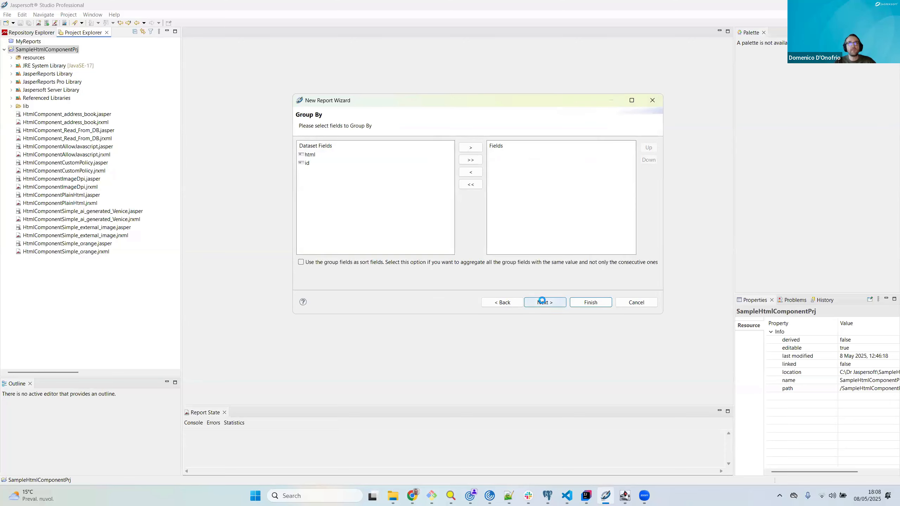
left_click(591, 303)
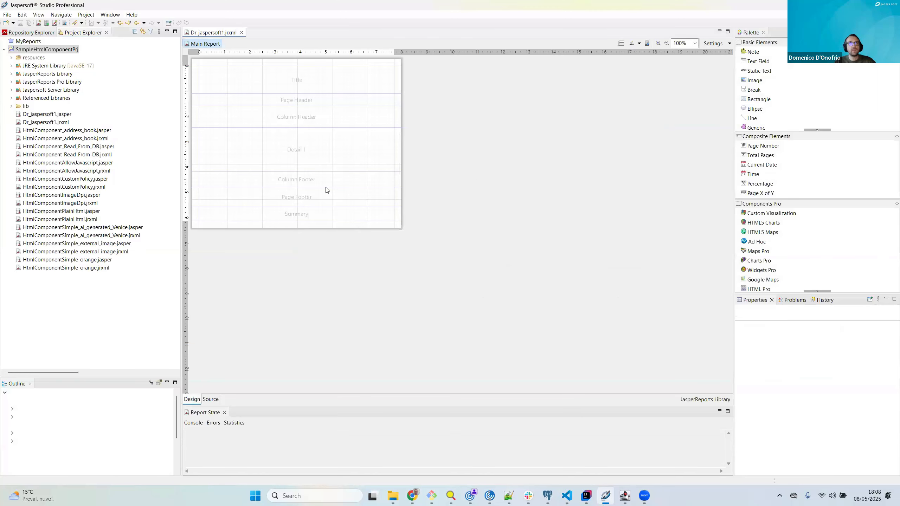
Step: Preview the records returned by the report's dataset query, and close the query dialog without changes
scroll(315, 188, "up", 1)
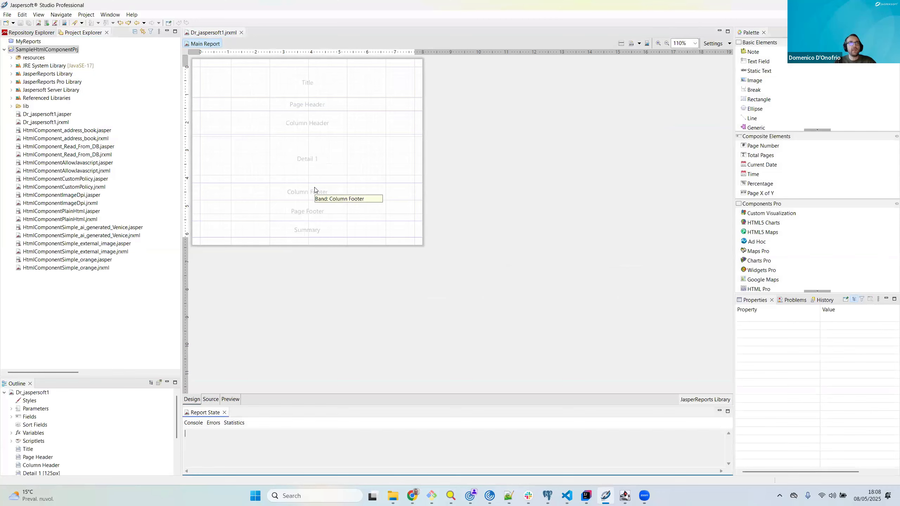
scroll(315, 190, "up", 1)
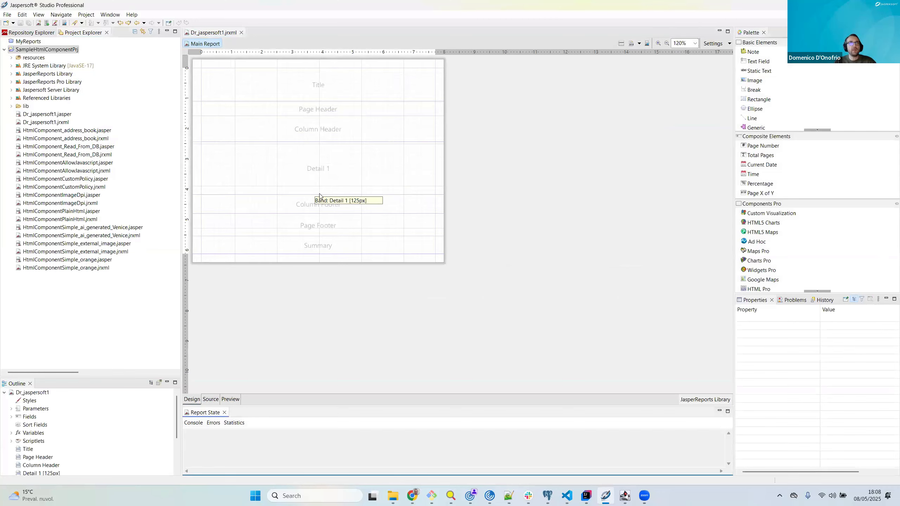
left_click(622, 45)
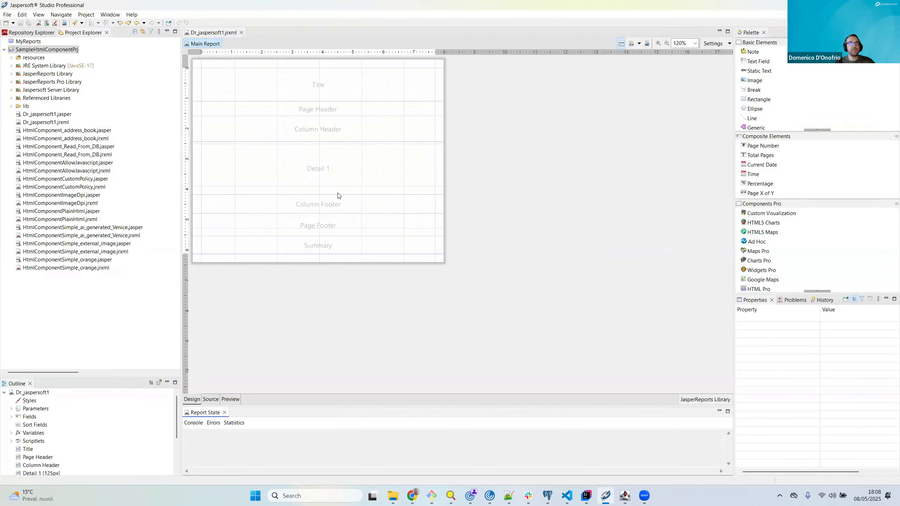
left_click(631, 43)
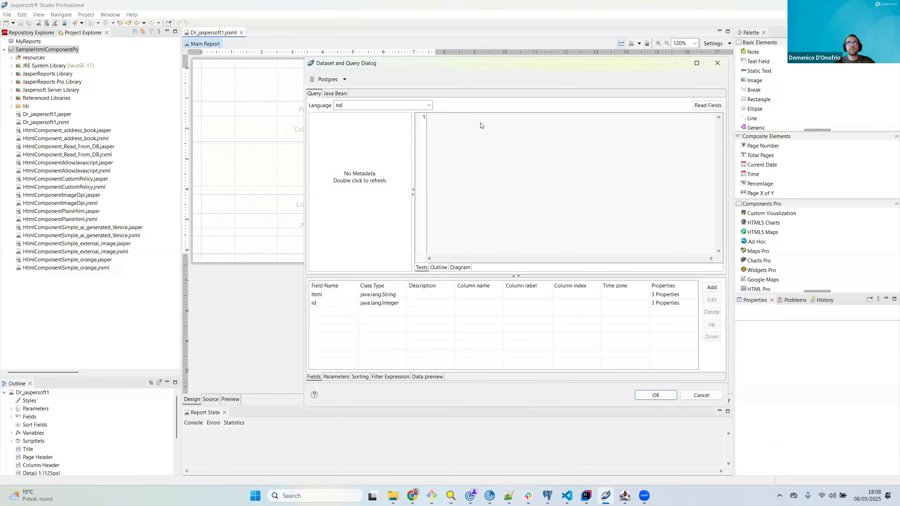
left_click(436, 377)
left_click(334, 286)
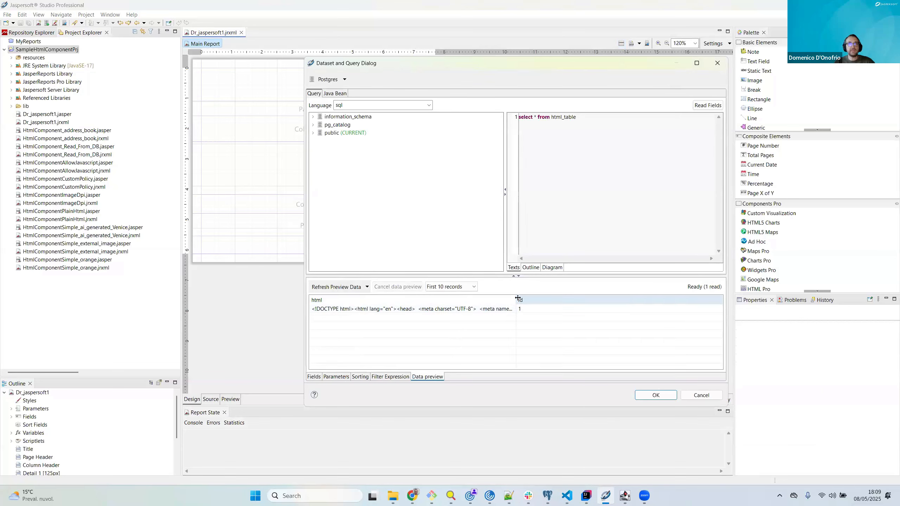
left_click(523, 312)
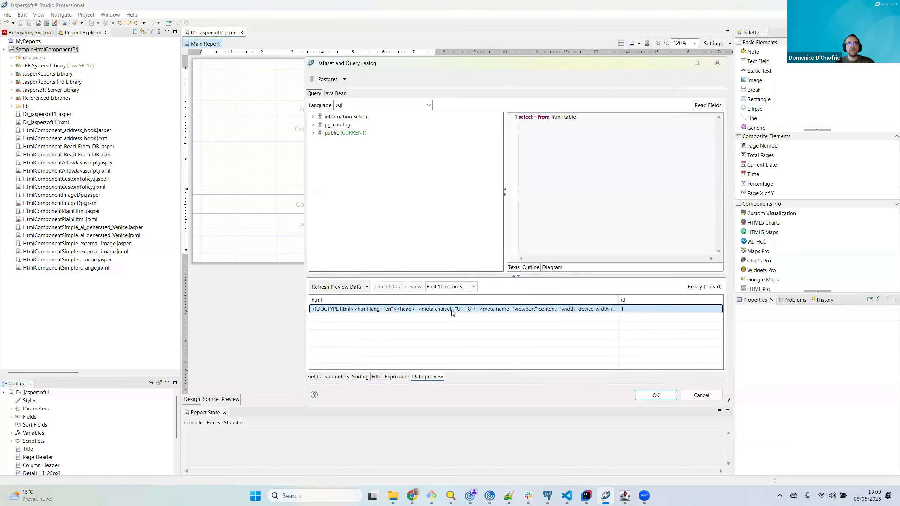
left_click(697, 395)
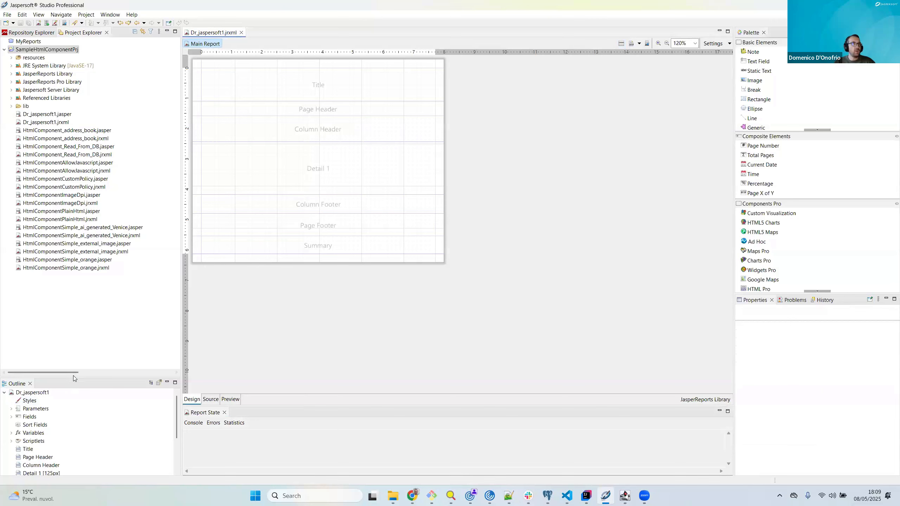
Step: Delete the Title, Page Header, Column Header, Detail 1, Column Footer and Background bands, and enlarge the Summary band
left_click_drag(73, 376, 85, 307)
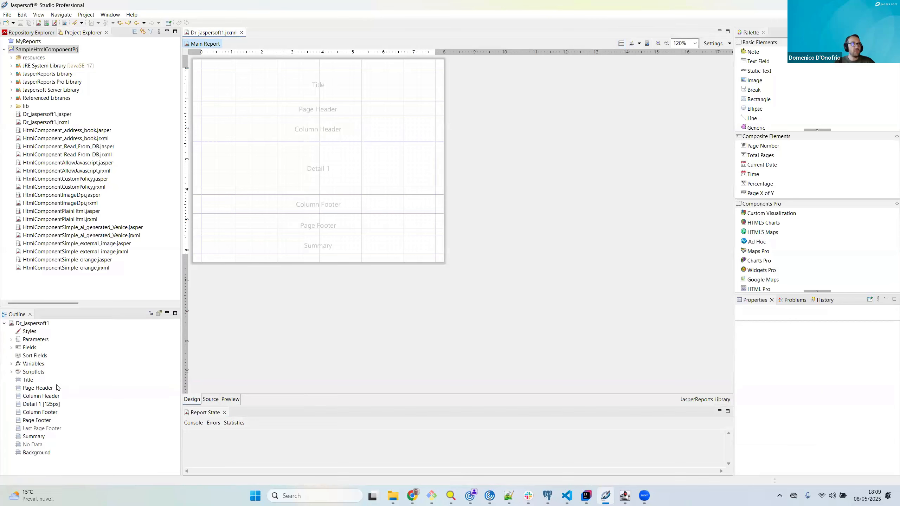
left_click(29, 382)
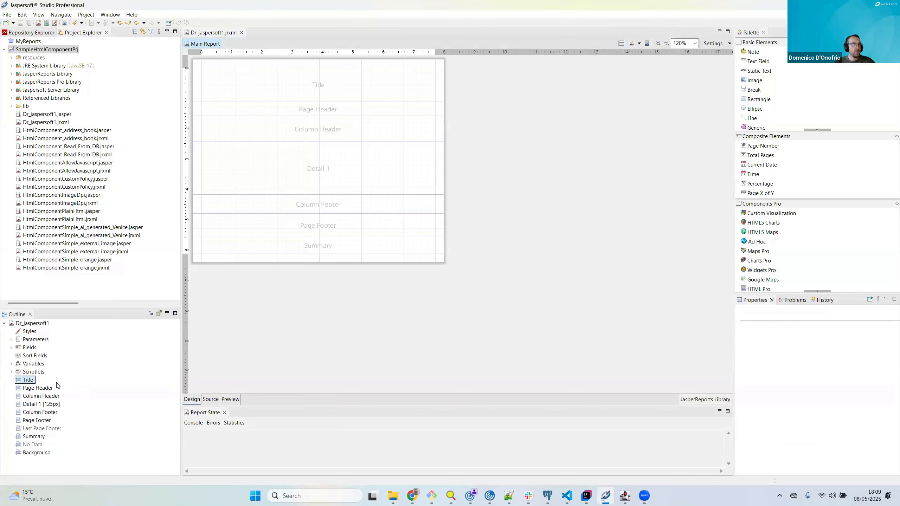
left_click(39, 412, "shift")
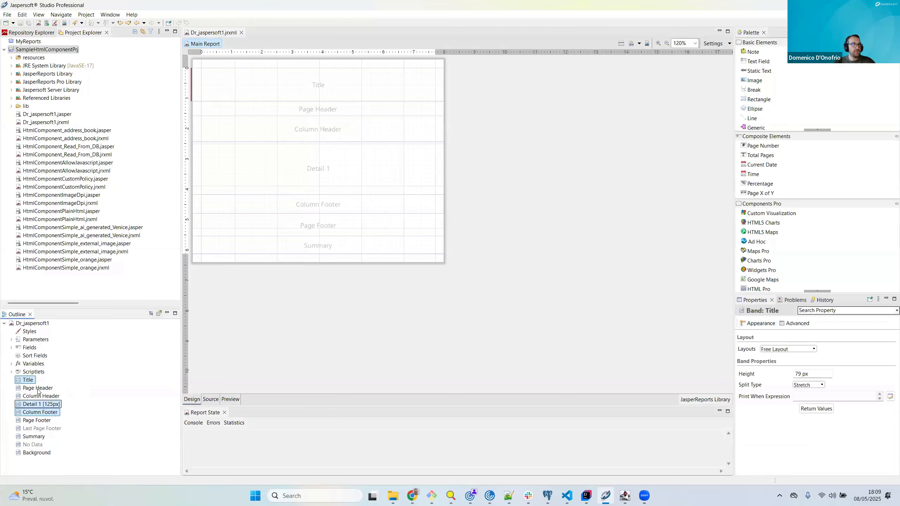
left_click(36, 453, "ctrl")
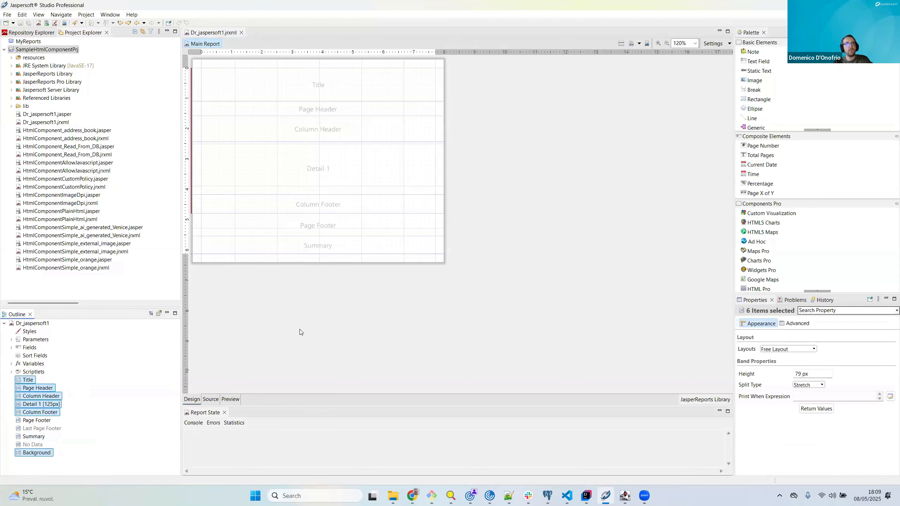
key("Delete")
left_click_drag(326, 107, 300, 250)
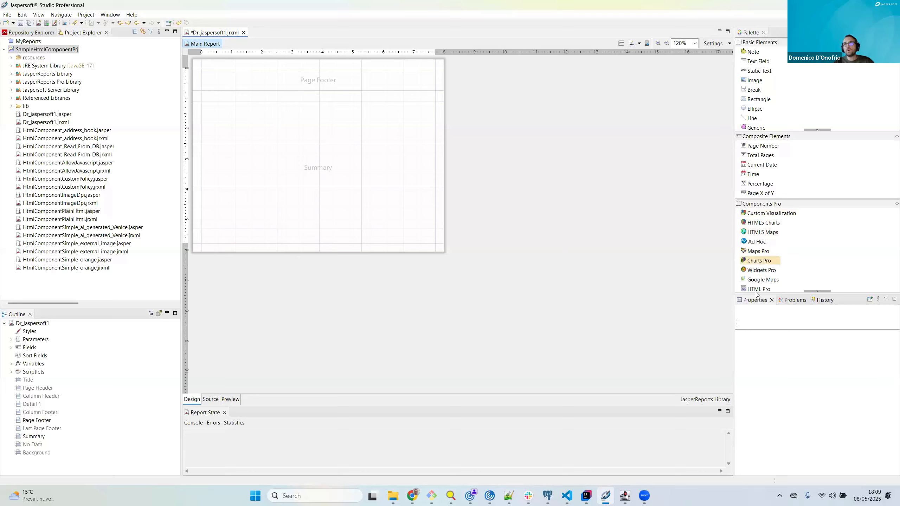
Step: Add an HTML Pro element to the Summary band and stretch it over the whole band, about 550 by 361 px
left_click_drag(763, 290, 234, 103)
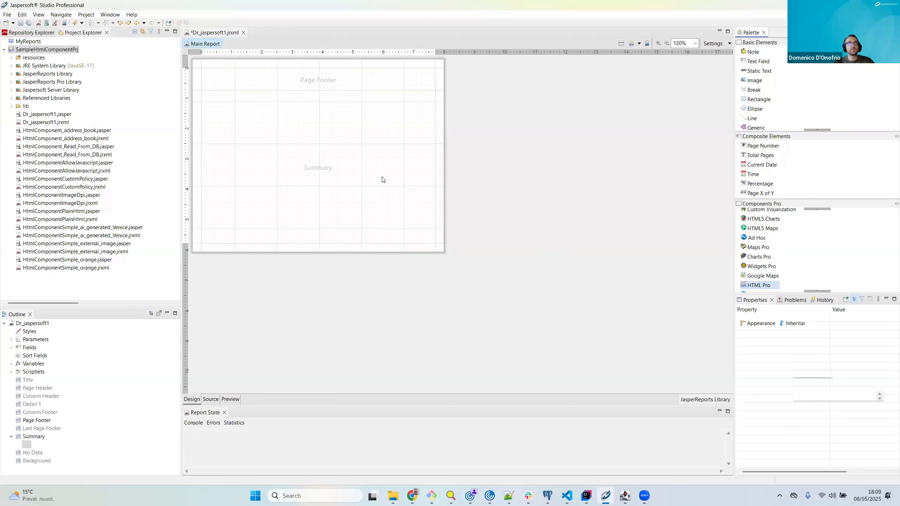
left_click_drag(346, 140, 315, 128)
left_click_drag(409, 170, 434, 241)
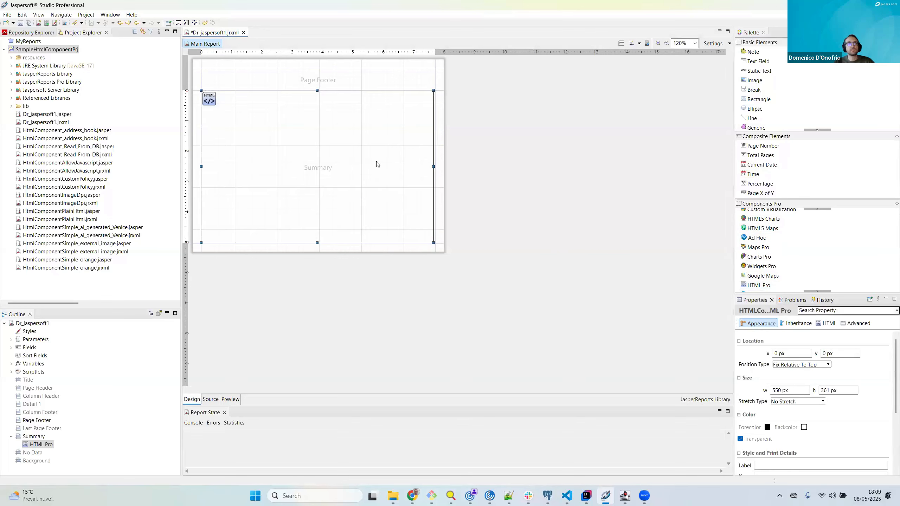
Step: Set the HTML Pro element's HTML Content Expression to the html field, $F{html}
left_click(828, 324)
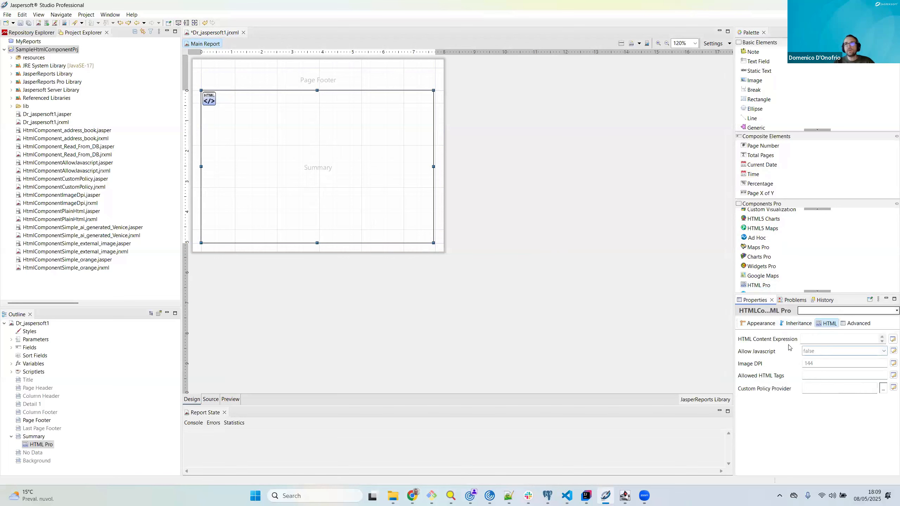
left_click(890, 341)
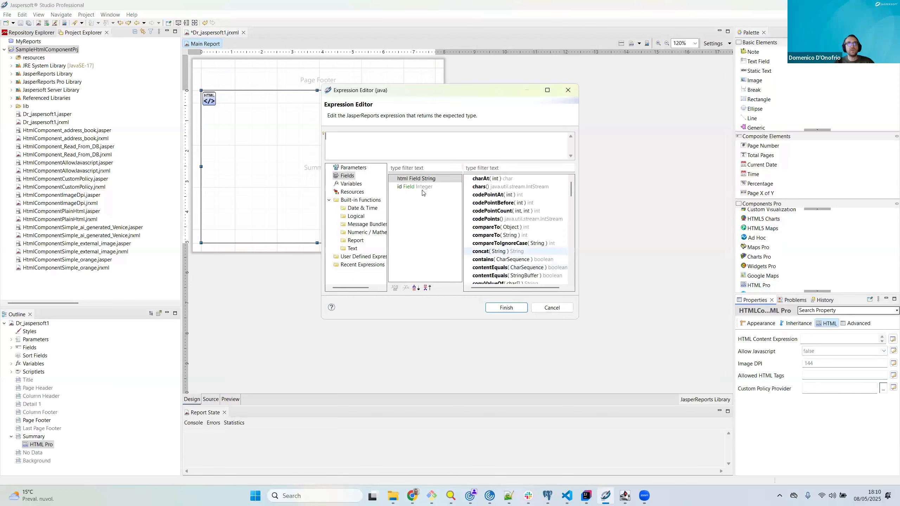
double_click(412, 179)
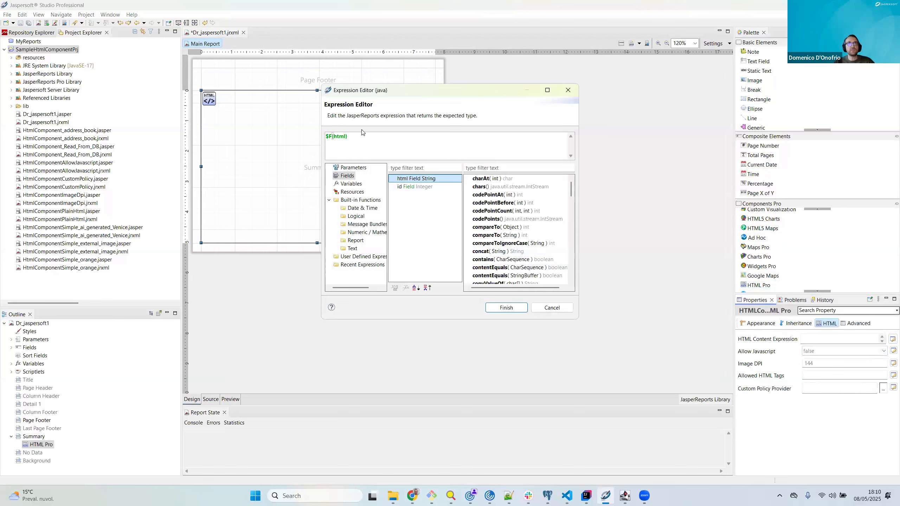
left_click(517, 309)
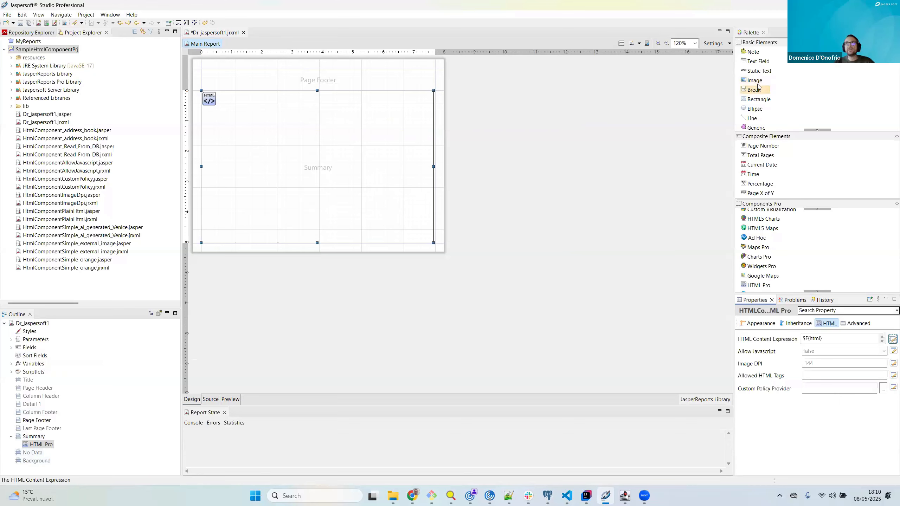
Step: Enable Summary With Page Header And Footer in the report's properties
left_click(45, 326)
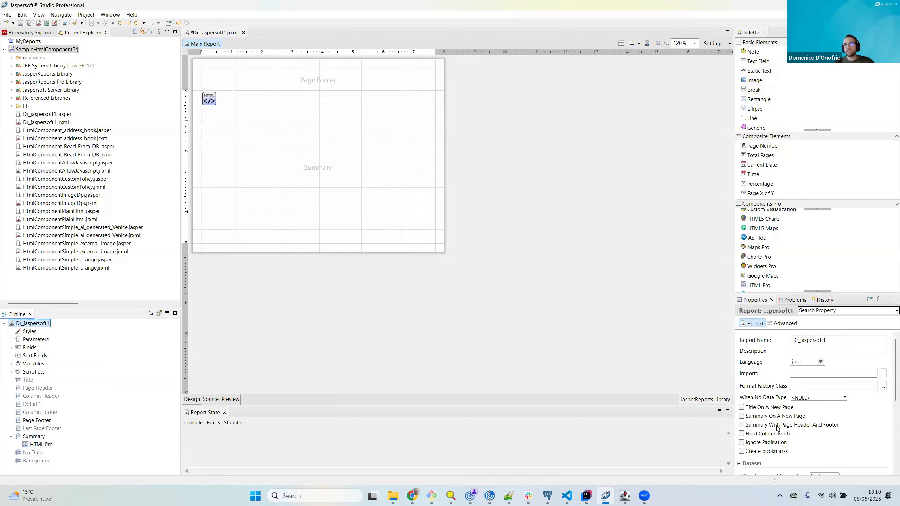
left_click(742, 425)
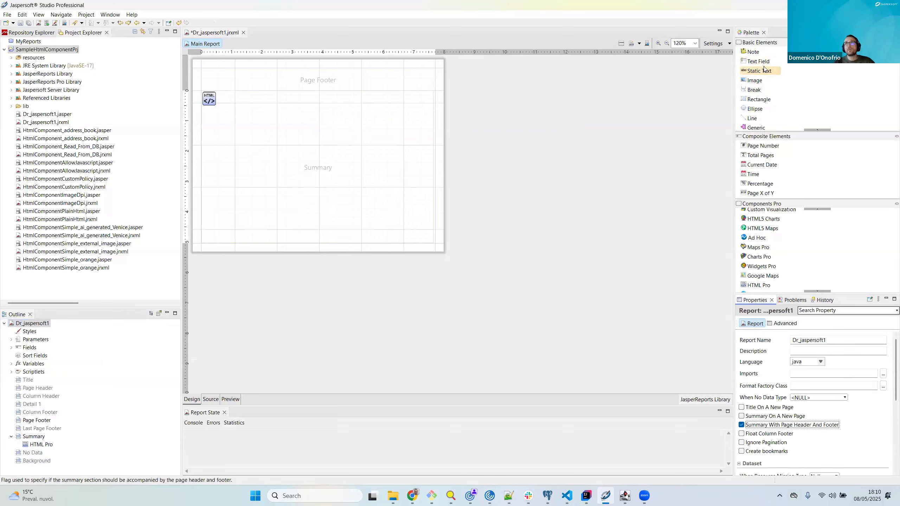
Step: Add a 100 by 30 px text field to the Page Footer band and set its expression to $V{PAGE_NUMBER}
left_click_drag(764, 66, 287, 74)
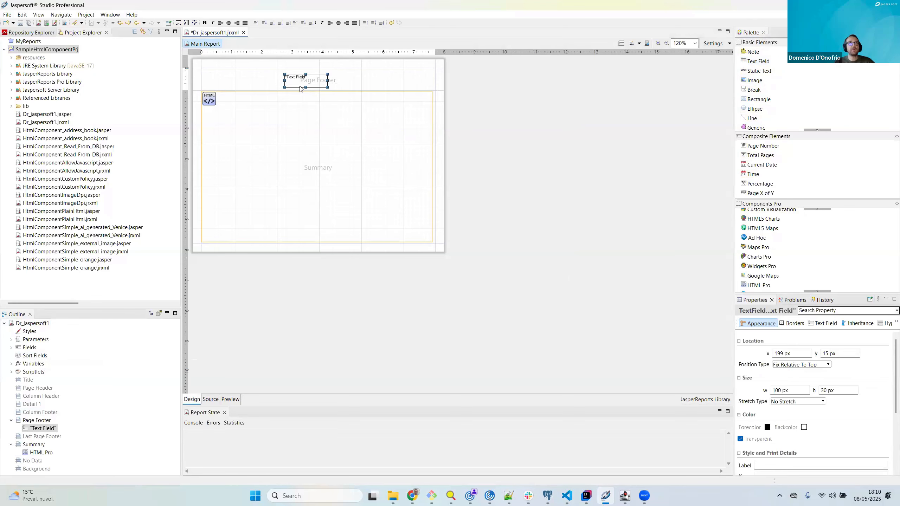
left_click(11, 364)
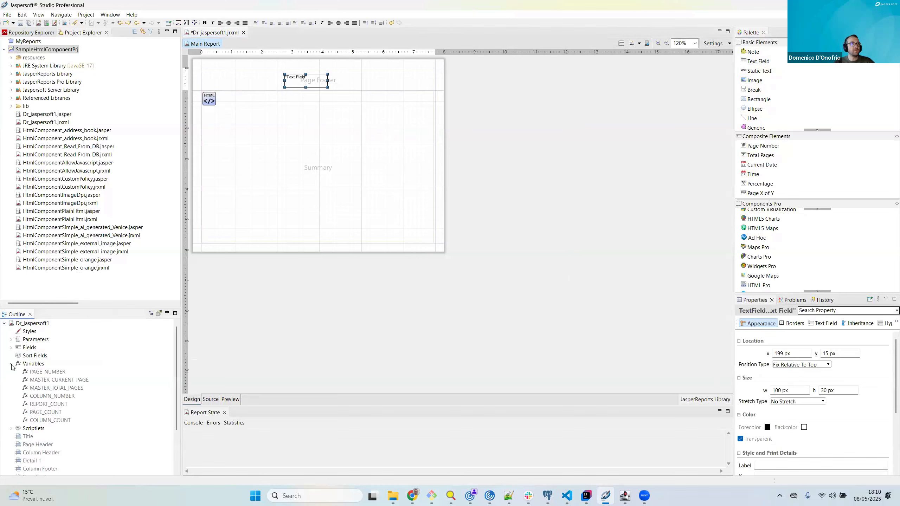
double_click(293, 85)
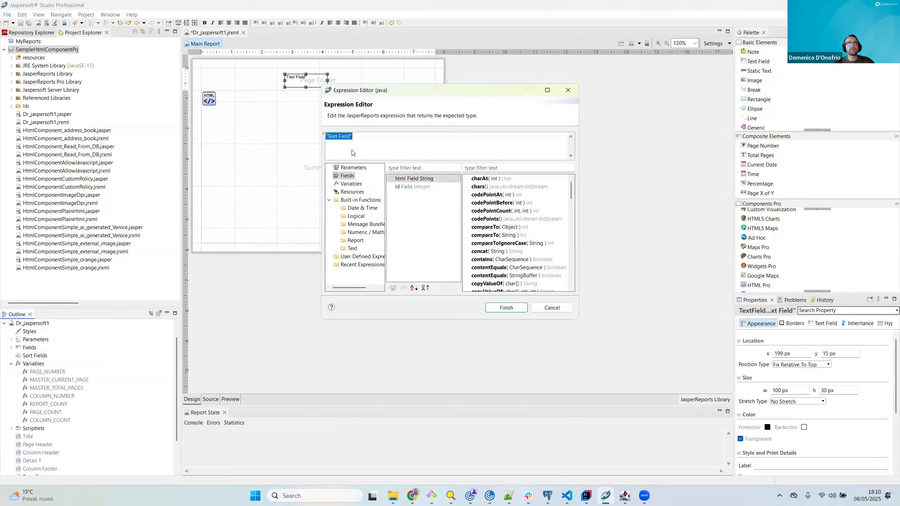
left_click(357, 184)
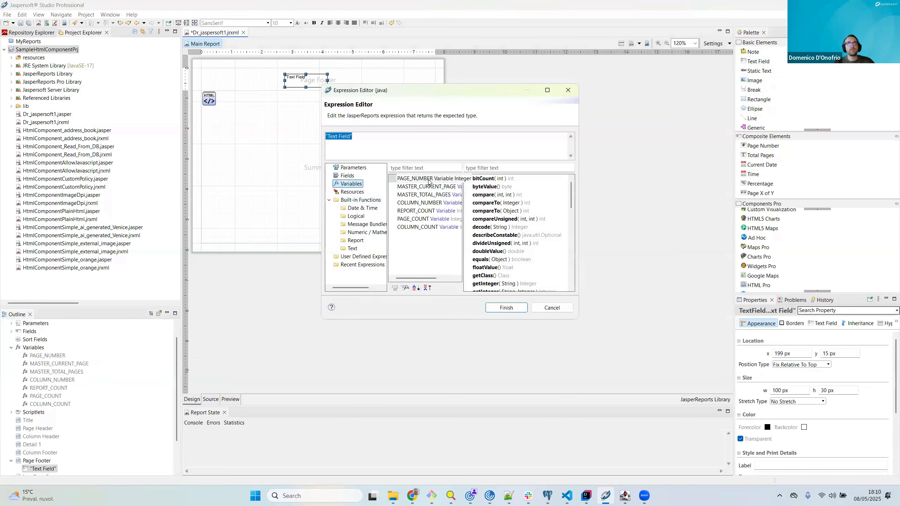
double_click(415, 178)
left_click(513, 309)
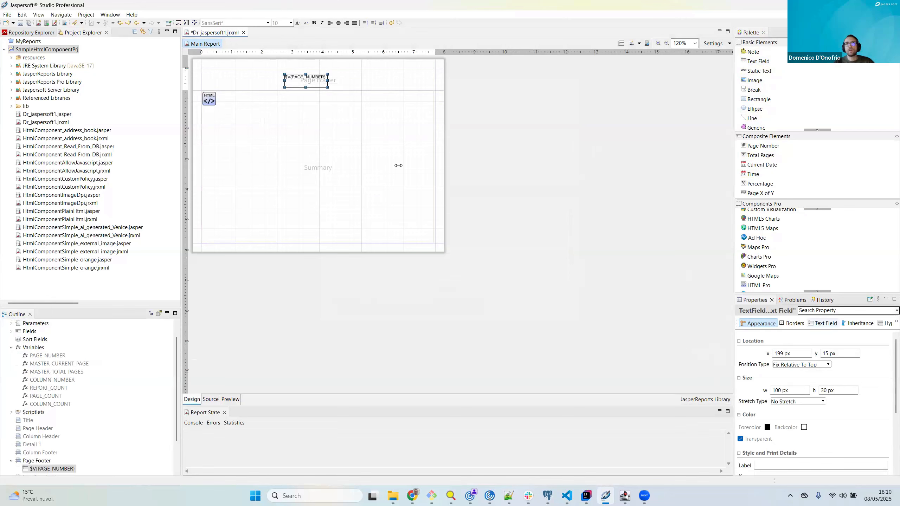
Step: Duplicate the page number text field in the Page Footer band and place the copy directly beside the original
right_click(308, 83)
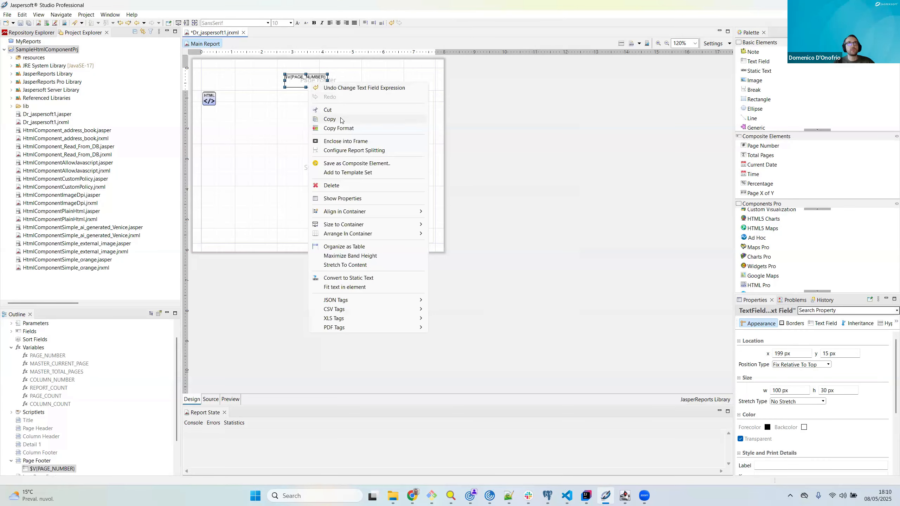
left_click(333, 81)
left_click(340, 80)
right_click(343, 79)
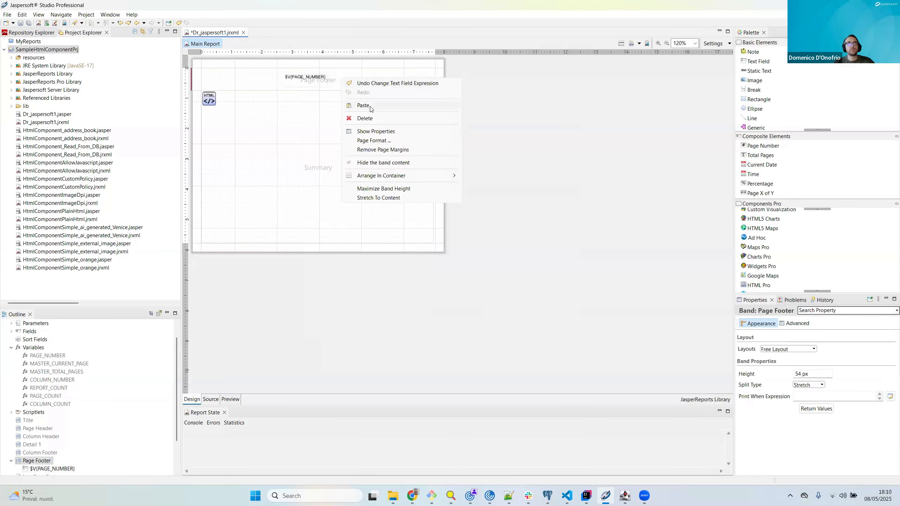
left_click(364, 105)
left_click_drag(308, 86, 337, 85)
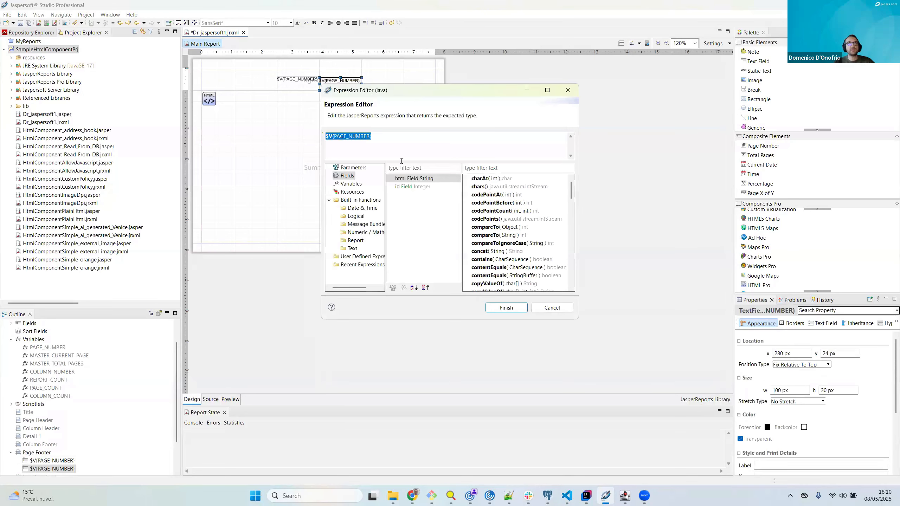
Step: Set the copied text field's expression to "of "+$V{PAGE_NUMBER}
left_click(331, 136)
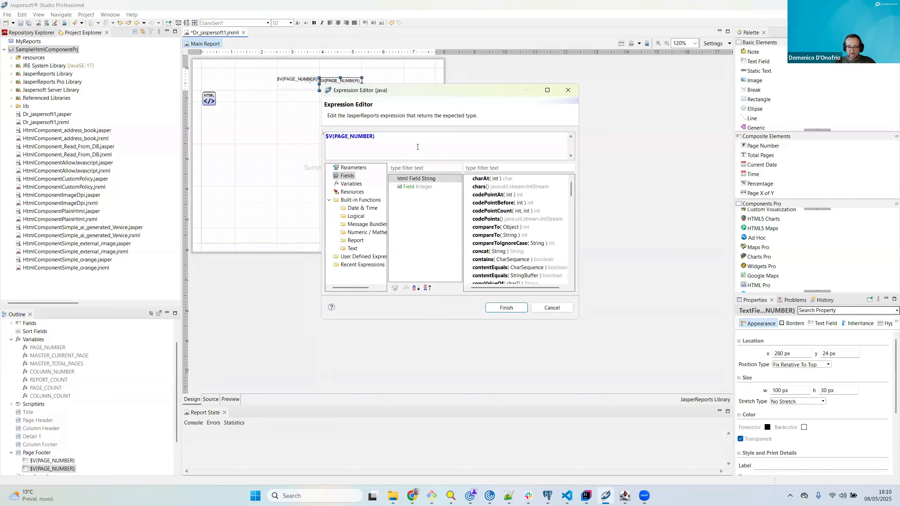
key("Home")
type("\"o")
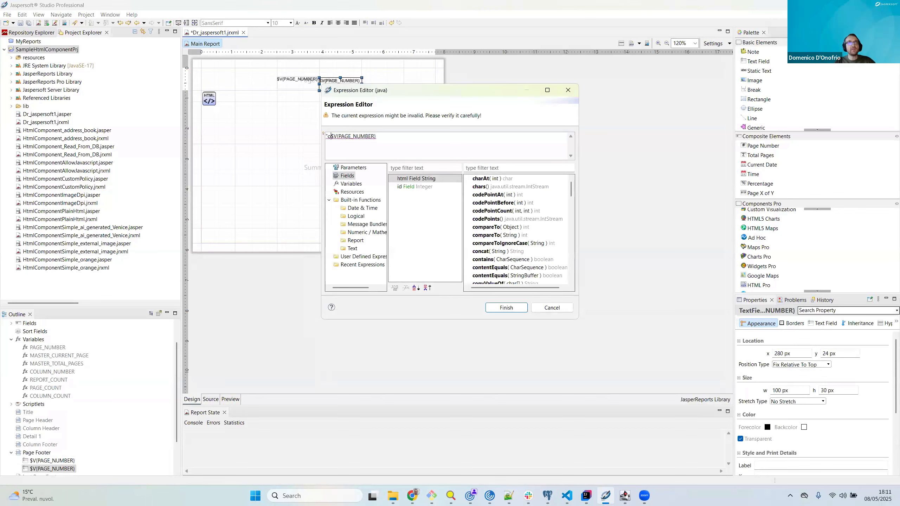
type("f\"+")
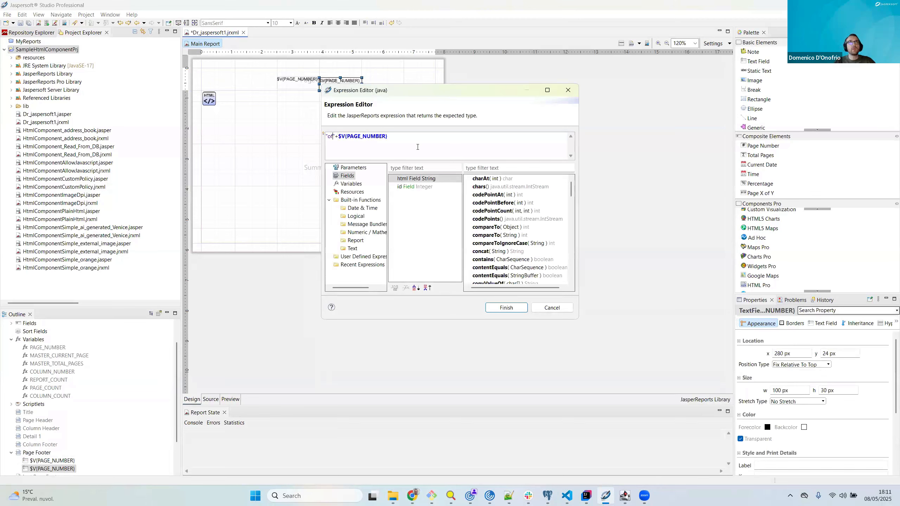
left_click(506, 307)
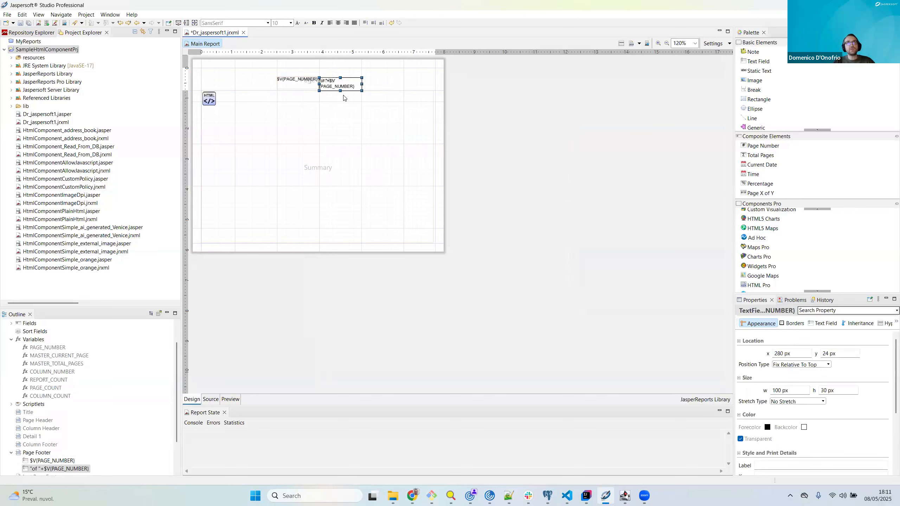
Step: Set the copied text field's Evaluation Time to Report and align it with the original page number field
left_click(827, 327)
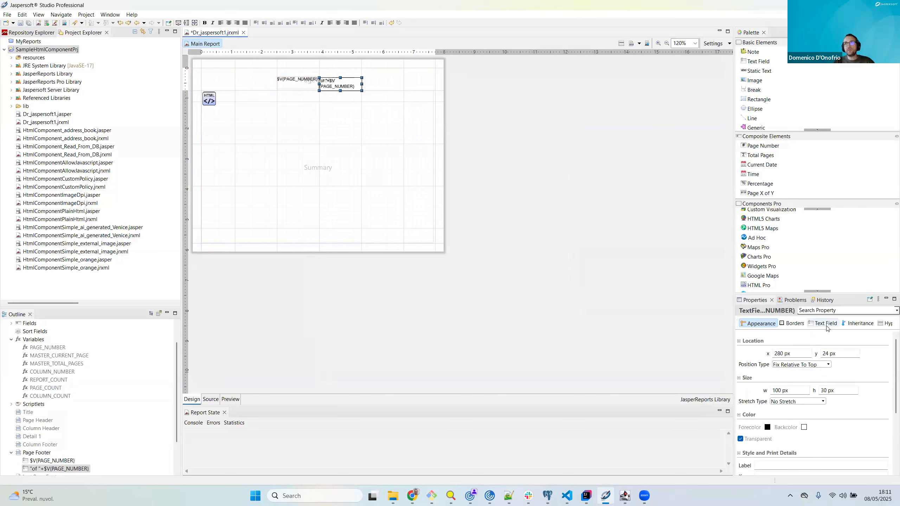
left_click(827, 326)
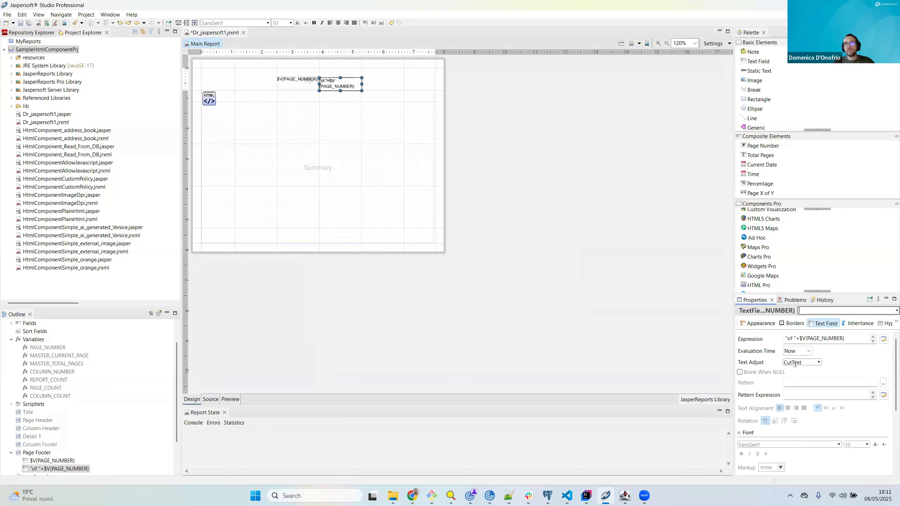
left_click(809, 352)
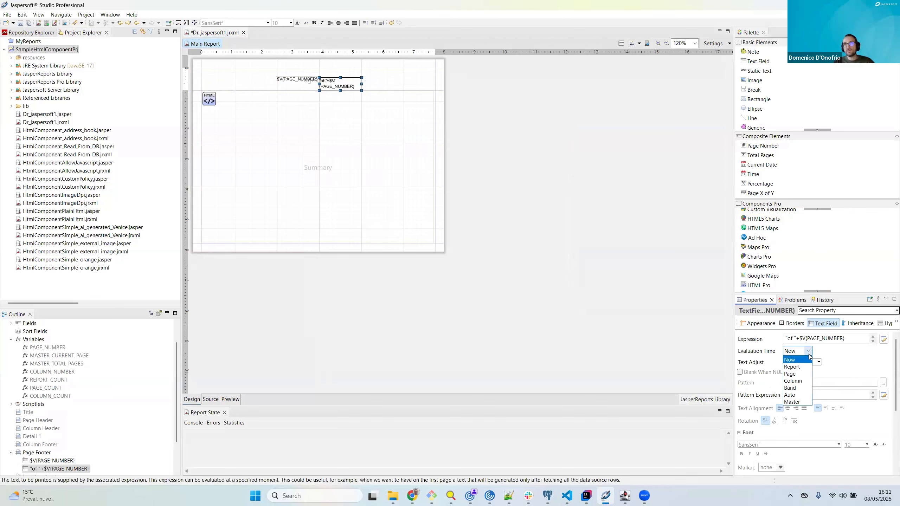
left_click(805, 367)
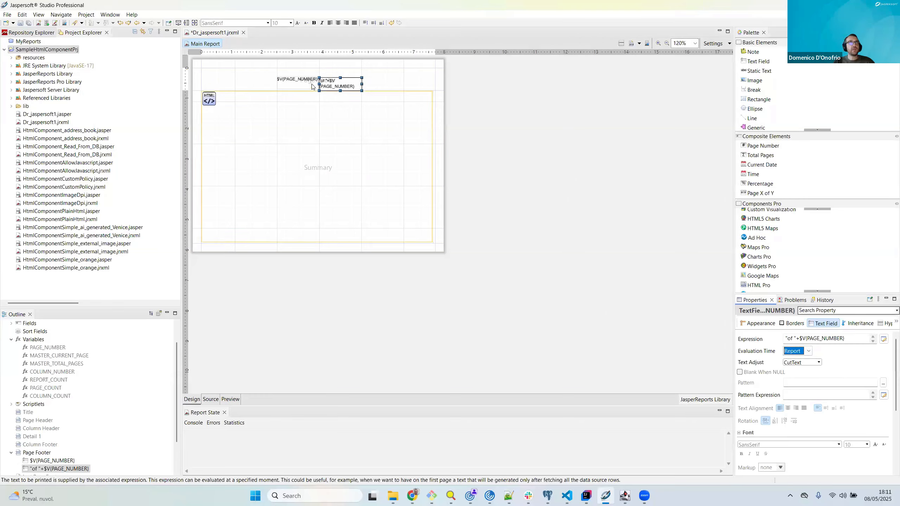
left_click_drag(323, 82, 333, 80)
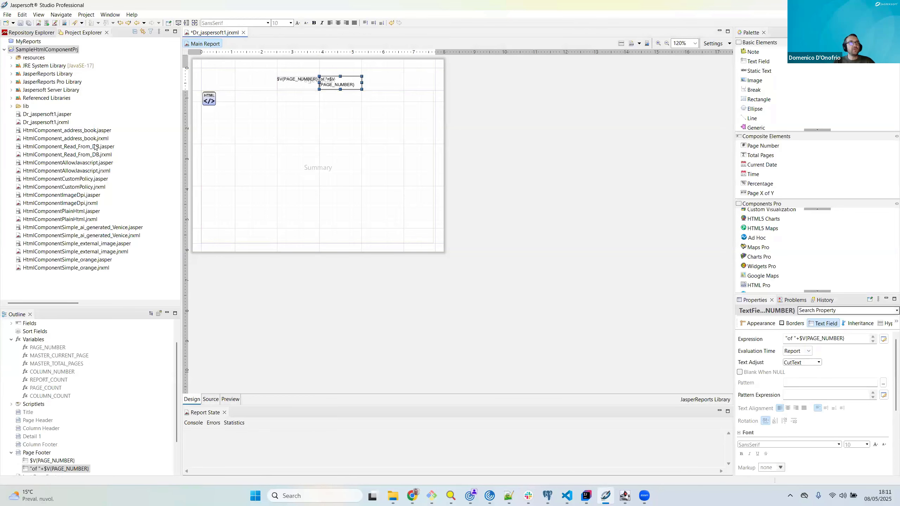
Step: Preview the report with the Postgres data adapter and page through to page 3 to check content and page numbers
left_click(230, 399)
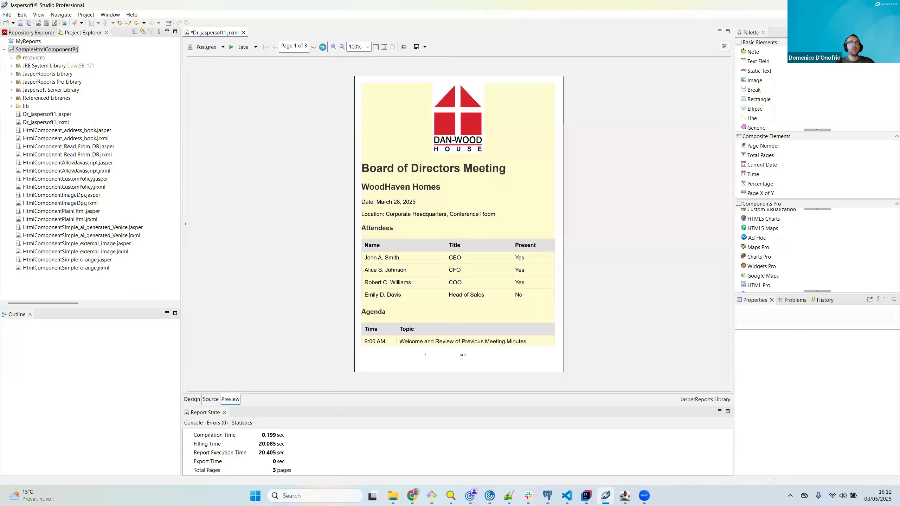
left_click(313, 46)
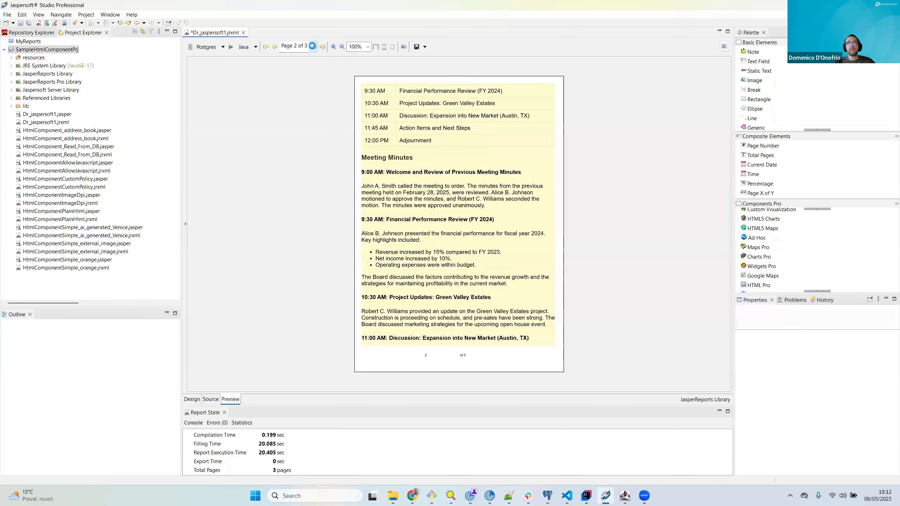
left_click(314, 46)
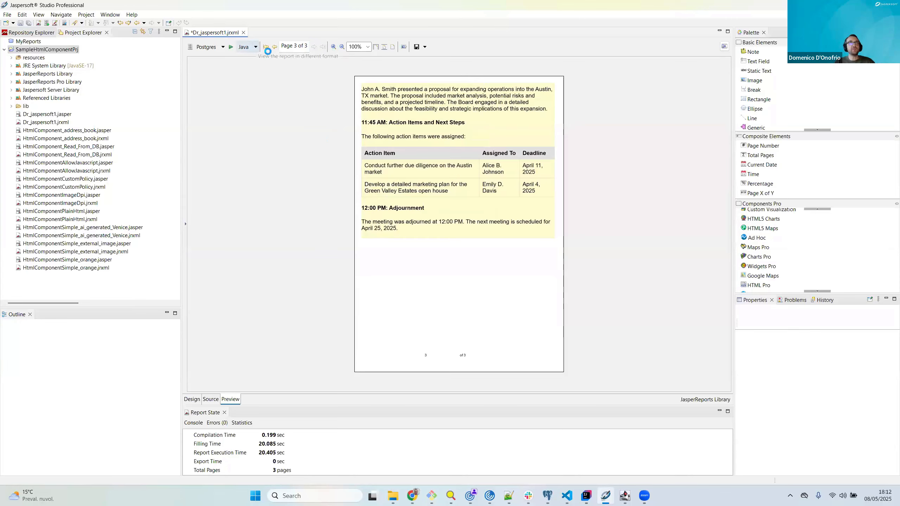
Step: Preview the report as a PDF Document and inspect its pages and footer numbering in the PDF viewer
left_click(254, 47)
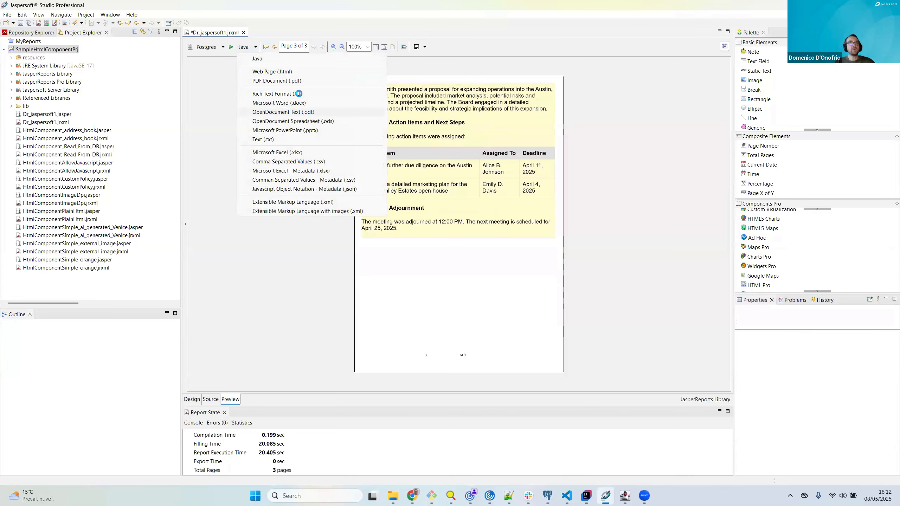
left_click(297, 81)
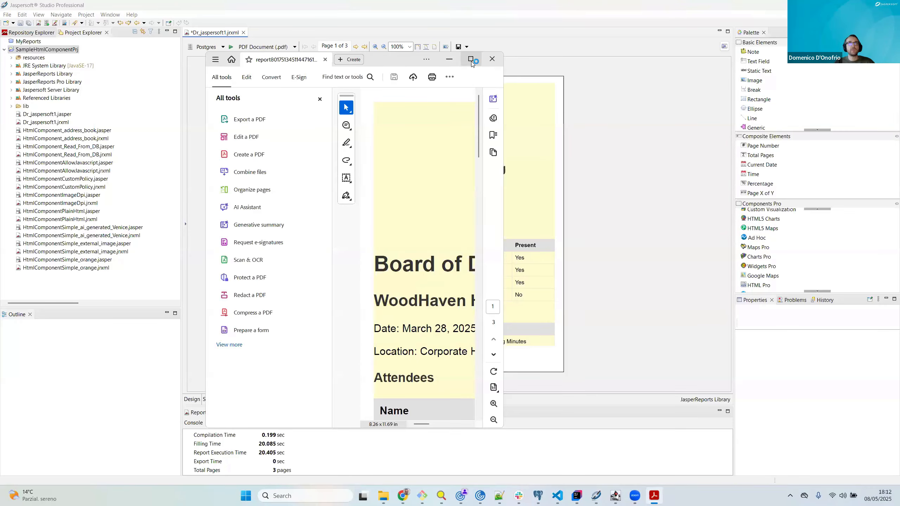
left_click(471, 60)
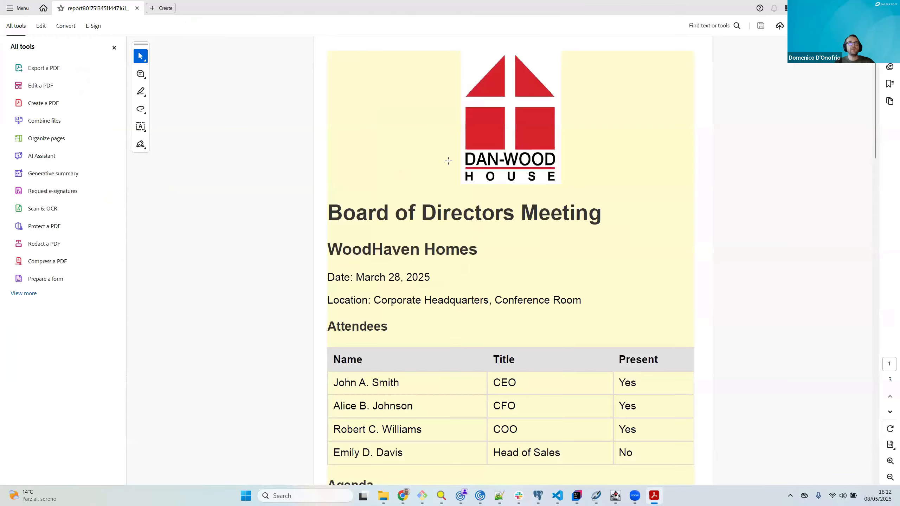
scroll(607, 220, "down", 10)
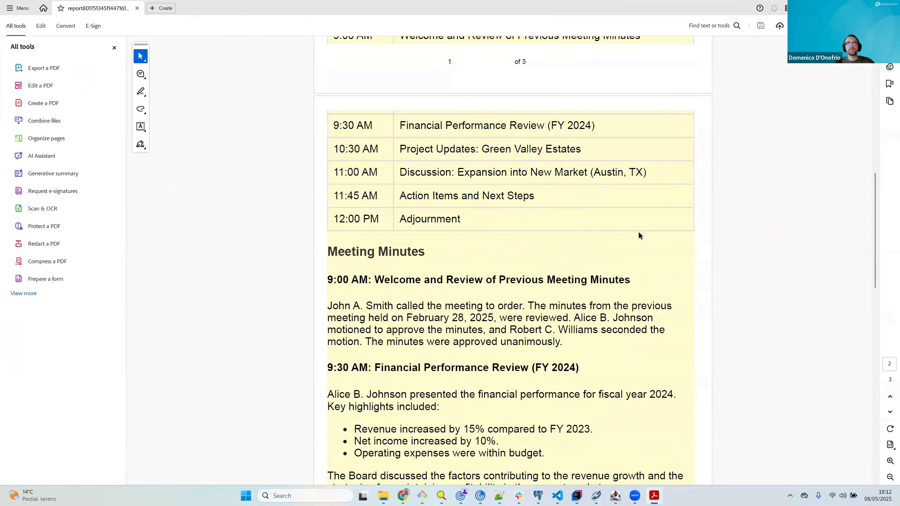
scroll(639, 234, "up", 10)
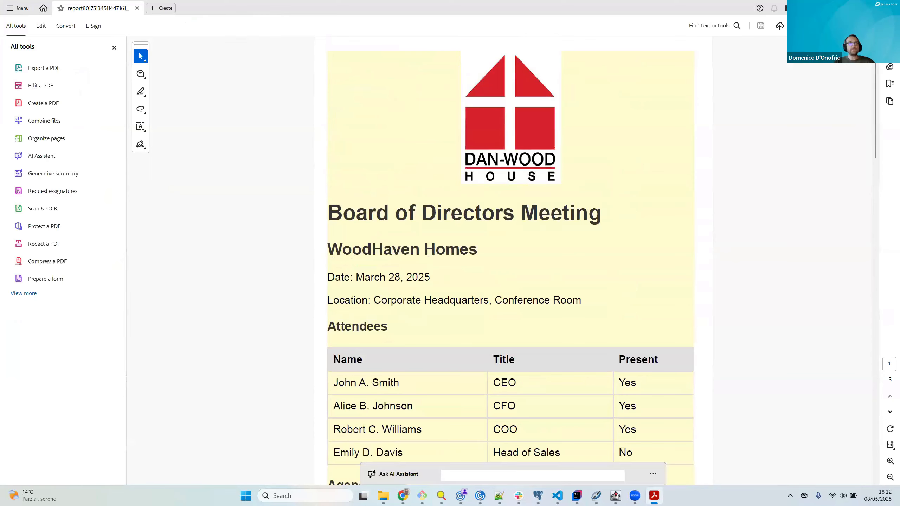
left_click(889, 7)
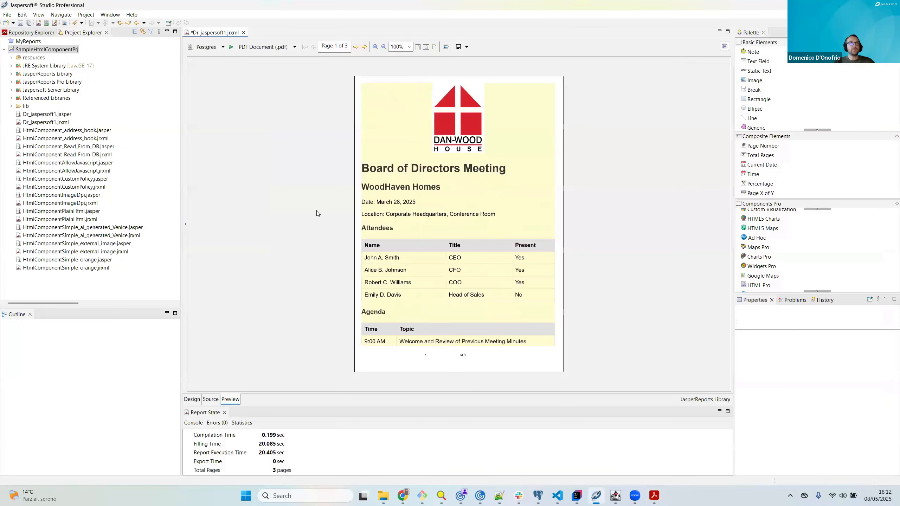
Step: Return to the report design and start a new Jasper Report in SampleHtmlComponentPrj from the Blank A4 template
left_click(192, 399)
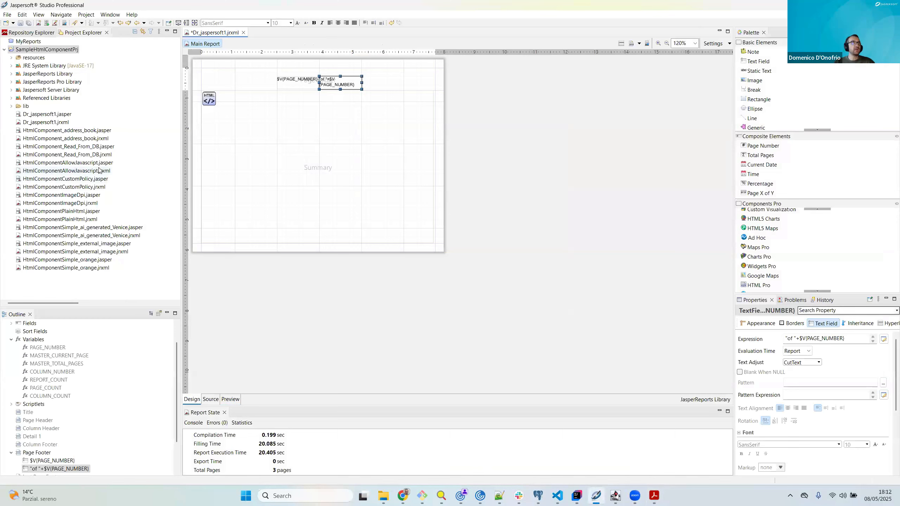
right_click(53, 51)
mouse_move(159, 54)
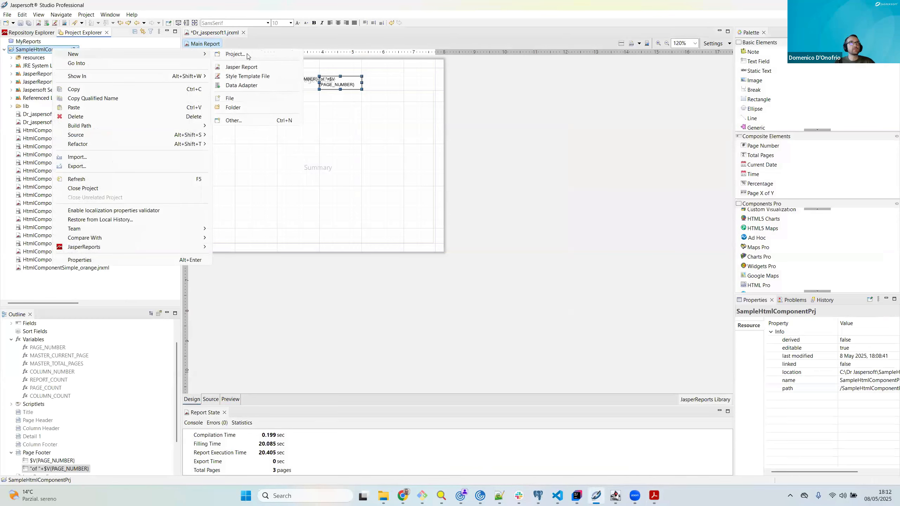
left_click(262, 67)
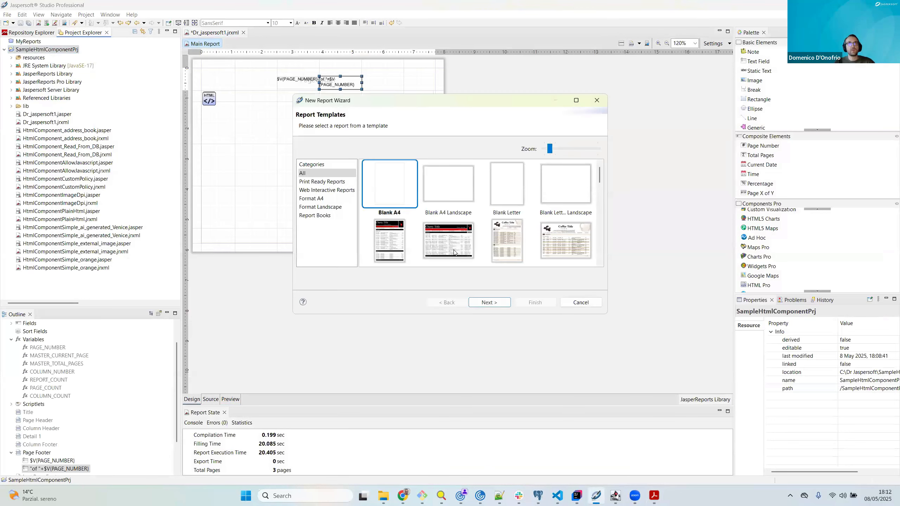
left_click(489, 302)
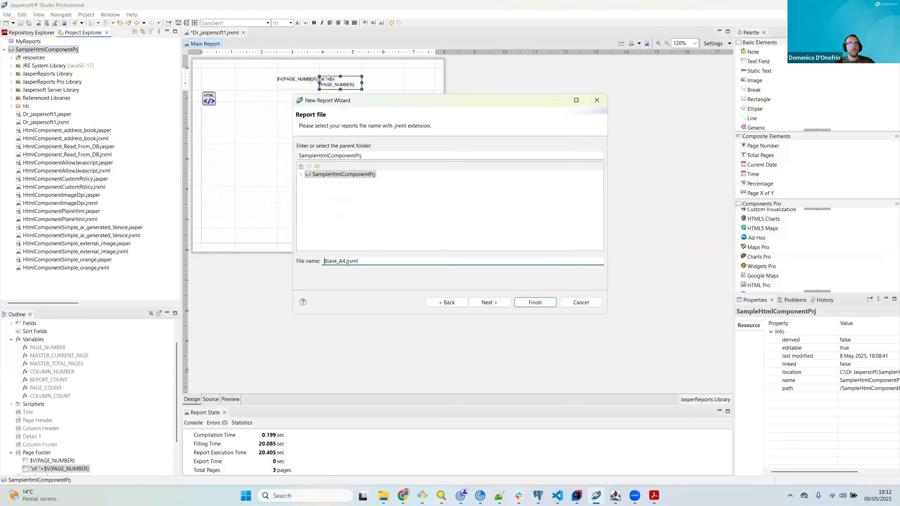
Step: Name the new report file Dr_Jasperosft2jrxml and create it with the One Empty Record data adapter
type("Dr")
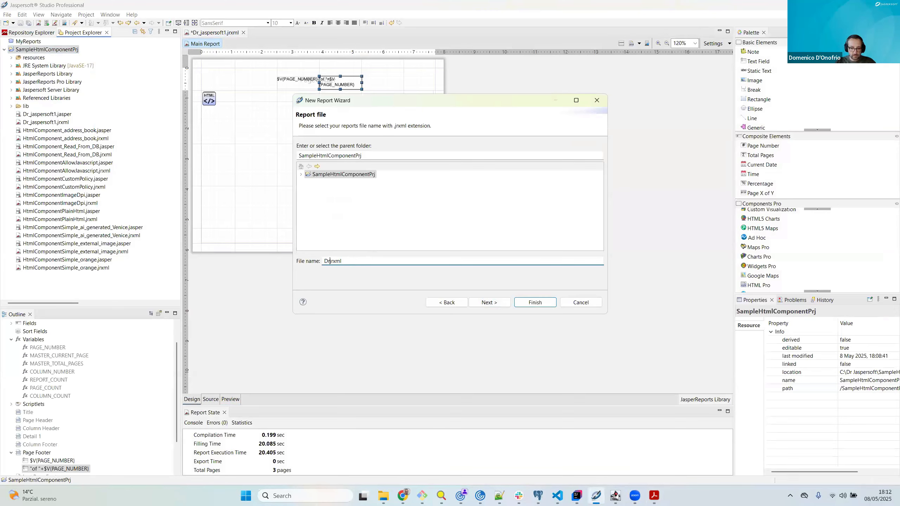
type("_Jasp")
type("ersoft2")
left_click(487, 305)
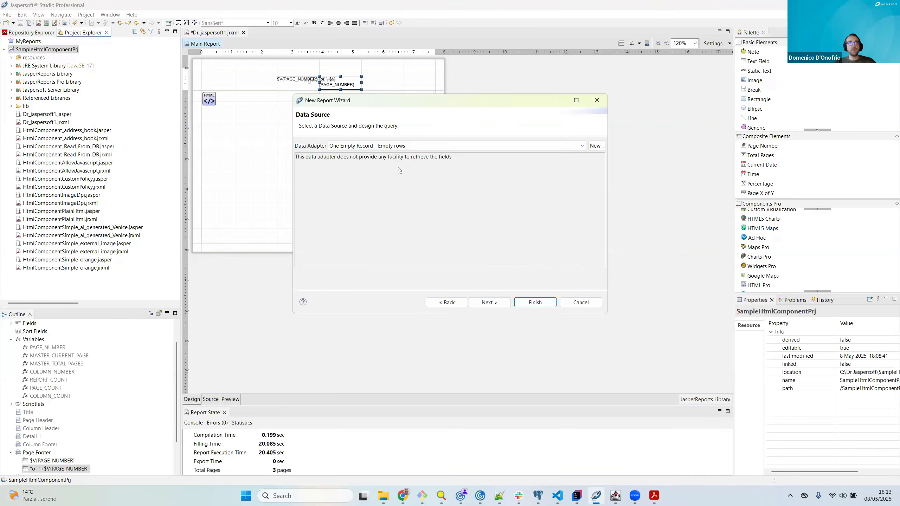
left_click(491, 302)
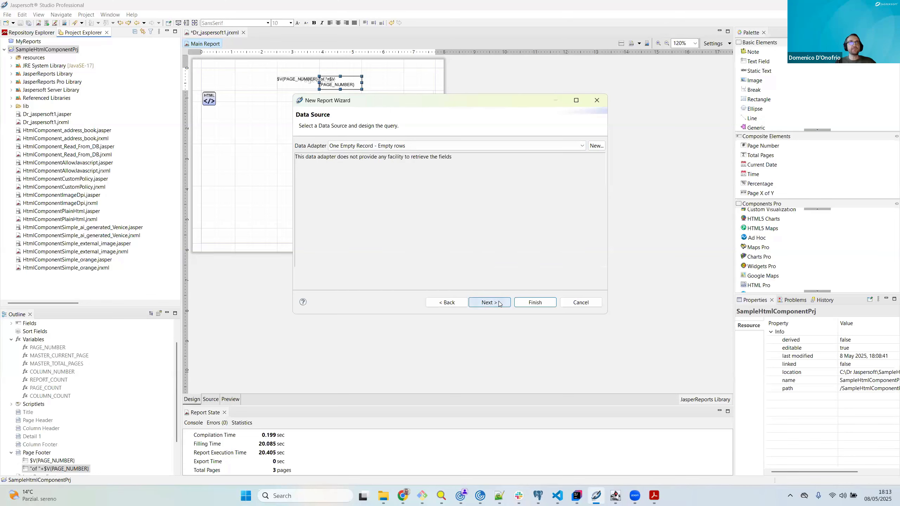
left_click(535, 304)
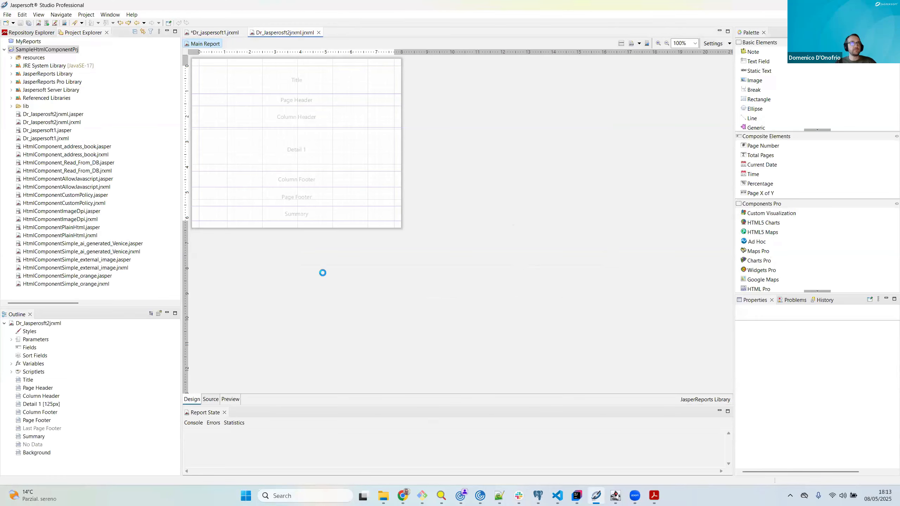
Step: Delete the Title, Page Header, Column Header, Detail 1, Column Footer, Page Footer and Background bands, and stretch the remaining Summary band downward
left_click(28, 380)
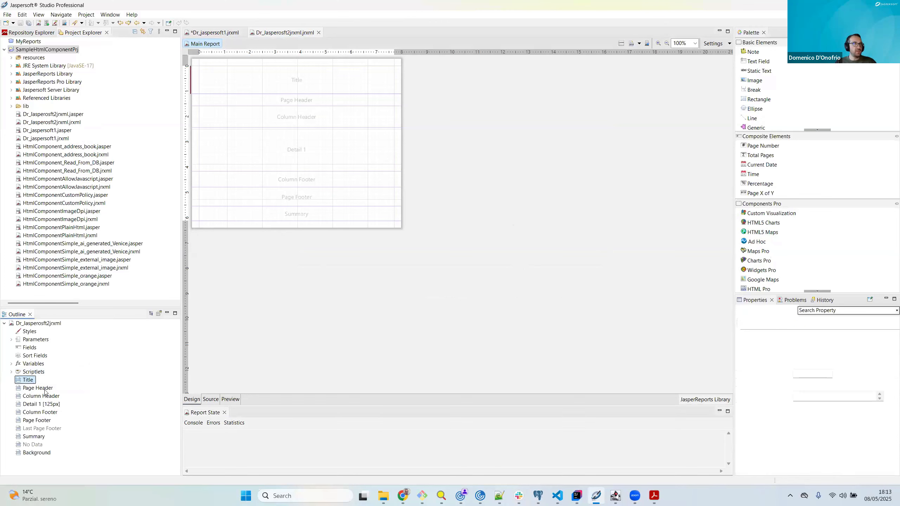
left_click(37, 388, "ctrl")
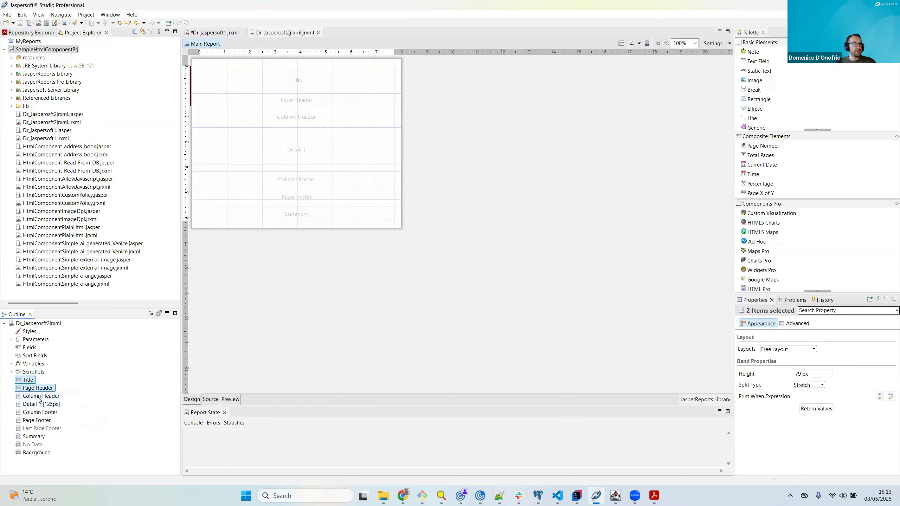
left_click(40, 398, "ctrl")
left_click(41, 407, "ctrl")
left_click(41, 414, "ctrl")
left_click(41, 421, "ctrl")
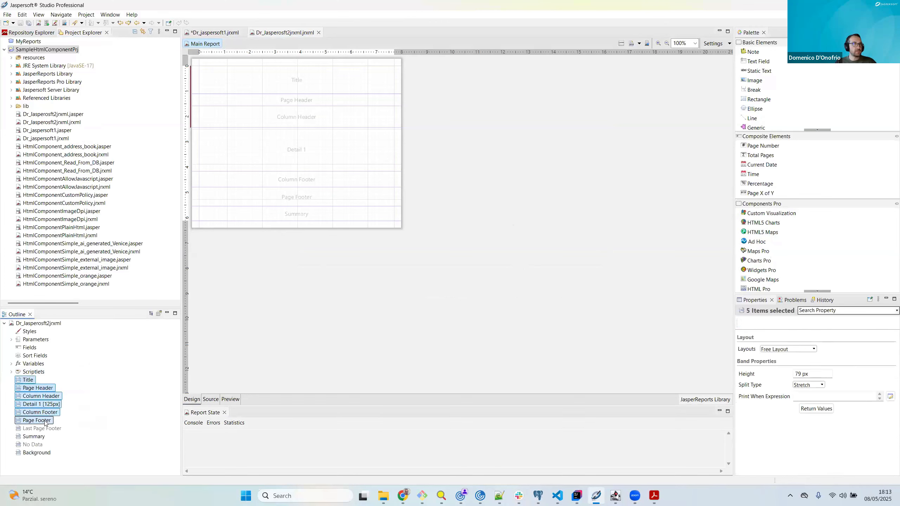
left_click(40, 452, "ctrl")
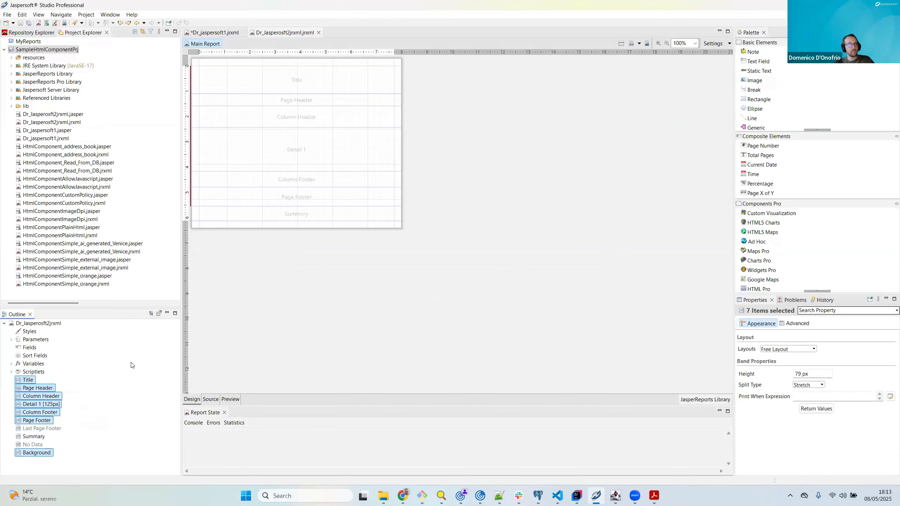
key("Delete")
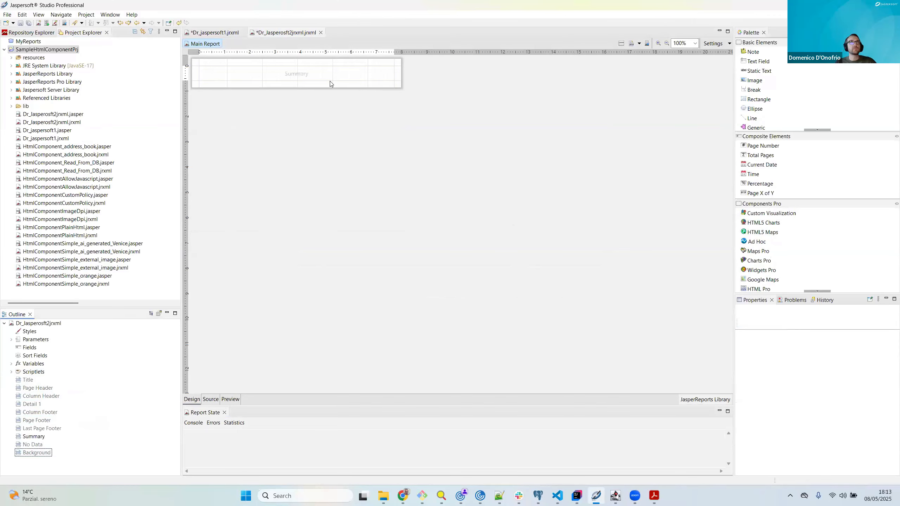
left_click_drag(330, 85, 322, 238)
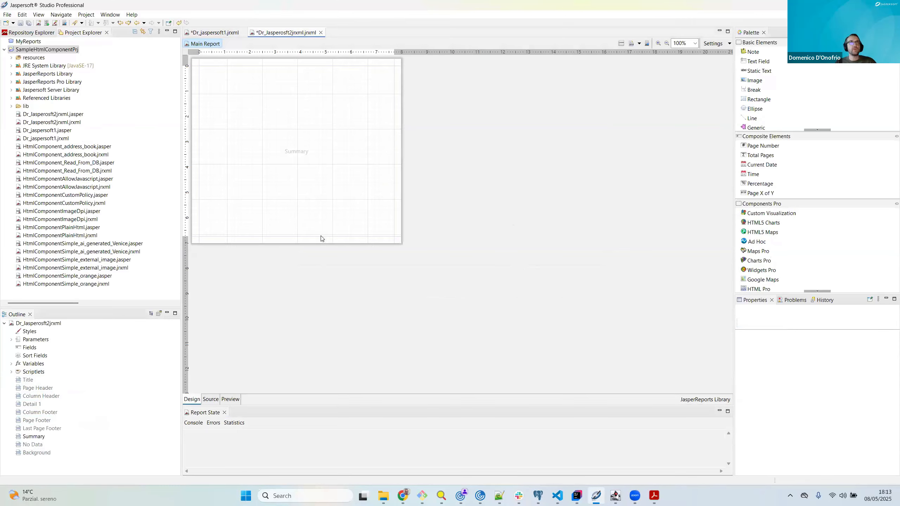
Step: Stretch the Summary band further downward to make room for the HTML content
left_click_drag(317, 280, 318, 288)
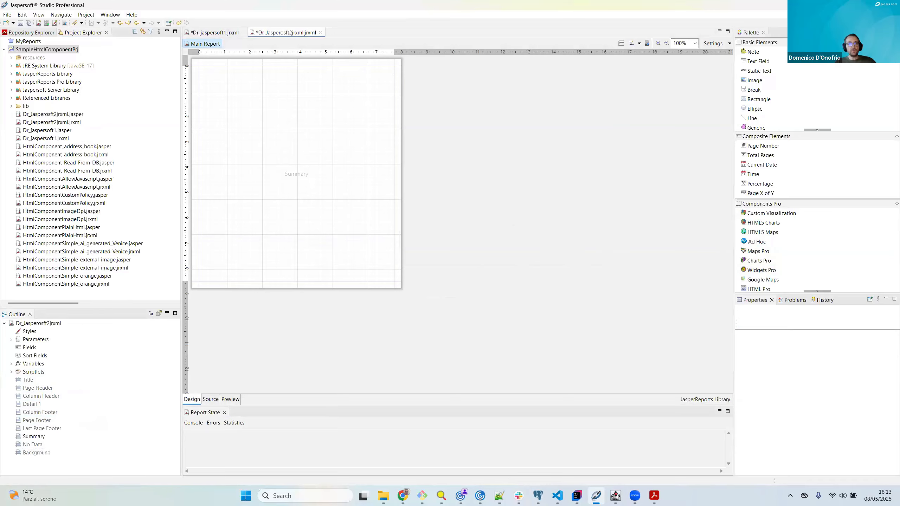
Step: Switch to Chrome and examine the Venice: Your Tourist Guide page from its photo and attractions through to the day trips
key("alt+Tab")
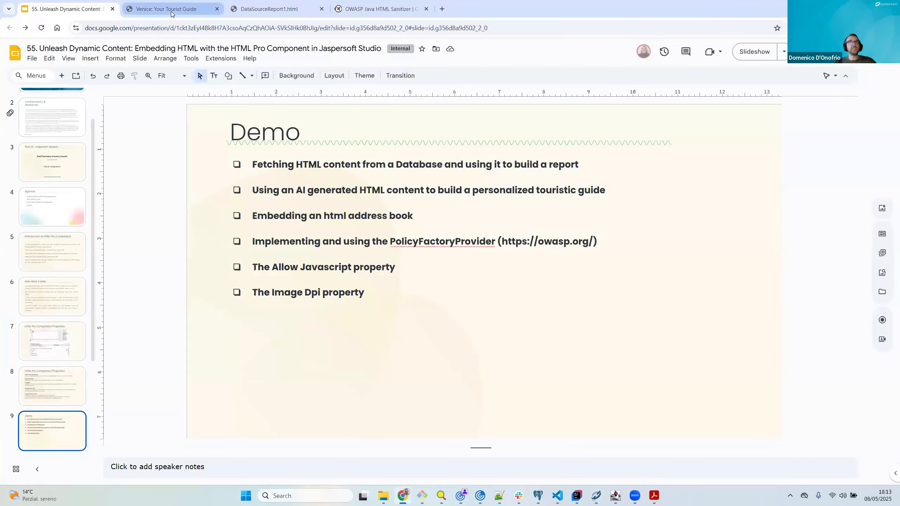
key("ctrl+Tab")
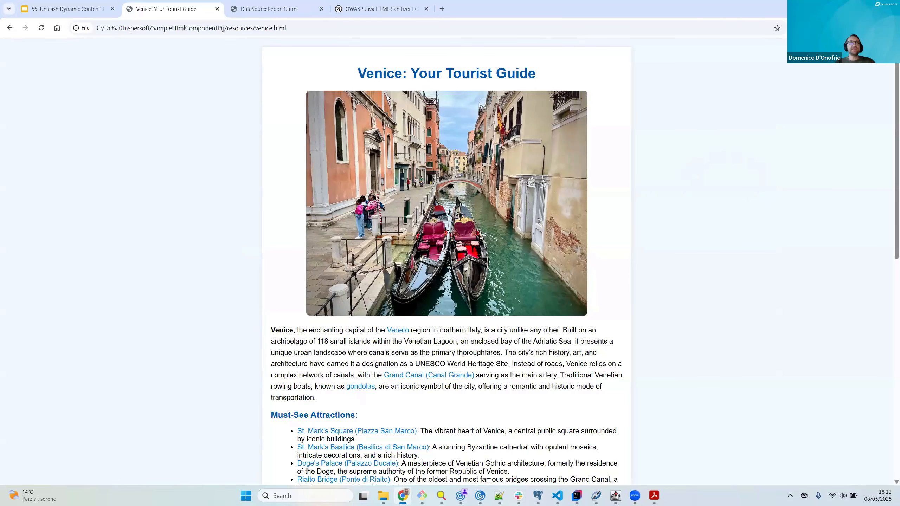
scroll(475, 161, "down", 1)
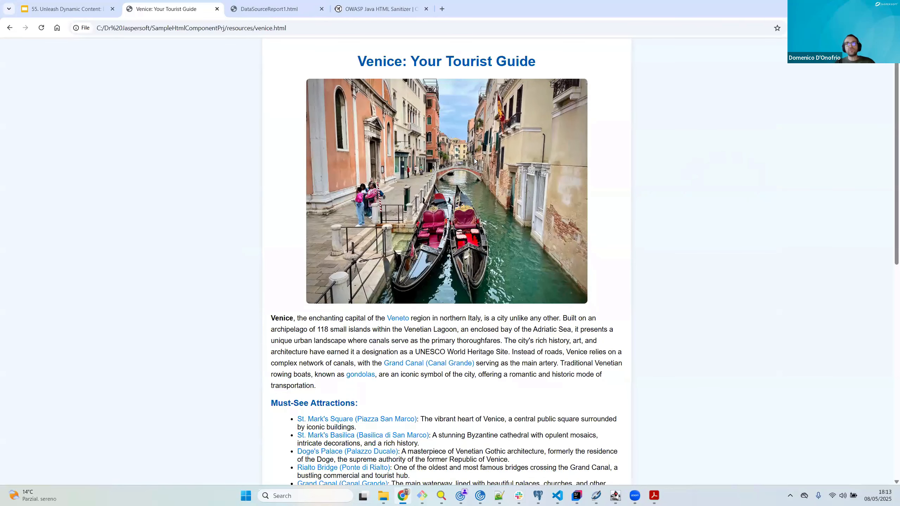
scroll(403, 55, "up", 1)
scroll(401, 230, "down", 2)
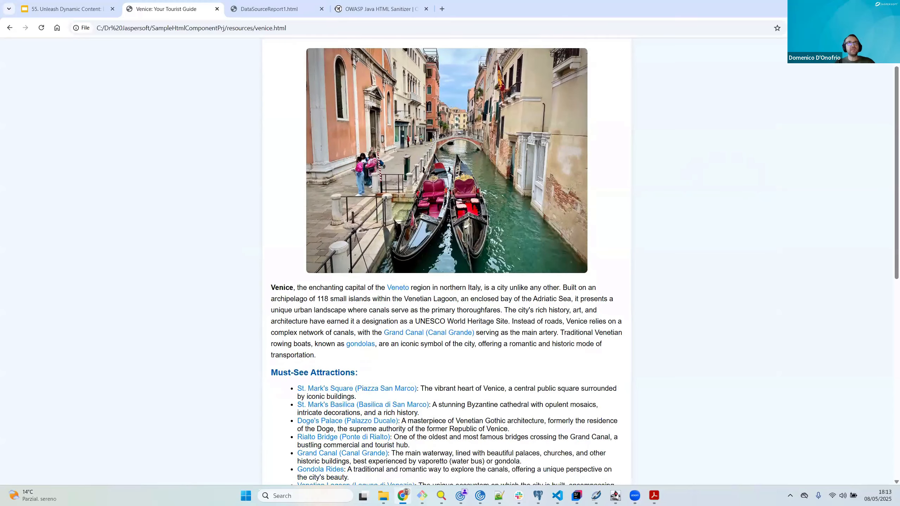
scroll(400, 230, "down", 2)
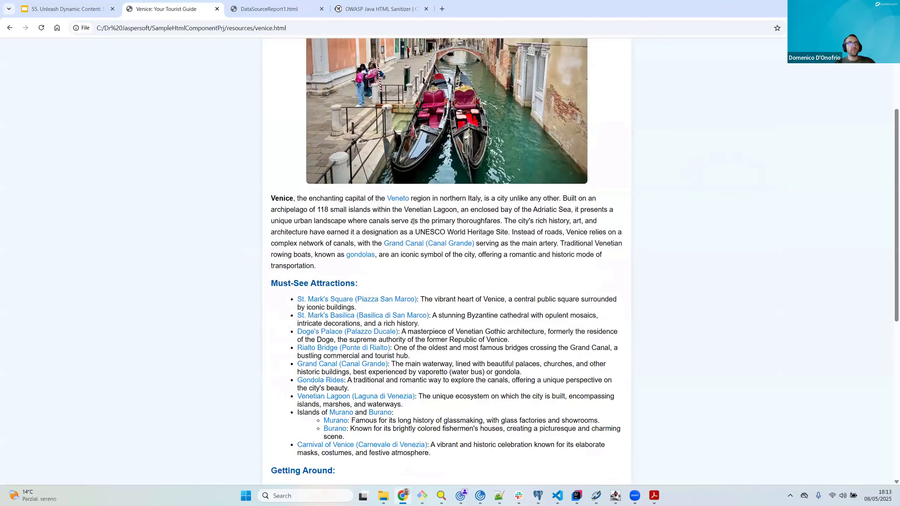
scroll(413, 221, "down", 3)
scroll(404, 174, "down", 2)
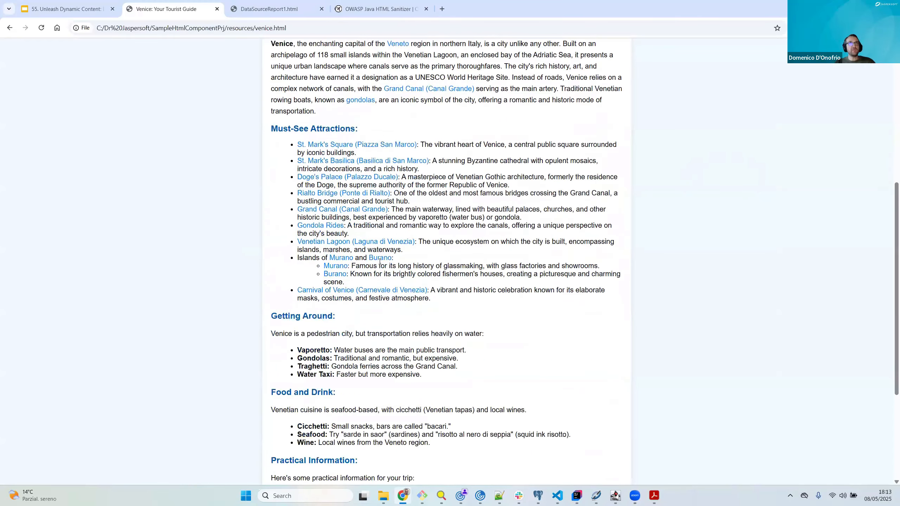
scroll(425, 301, "down", 1)
scroll(461, 291, "down", 5)
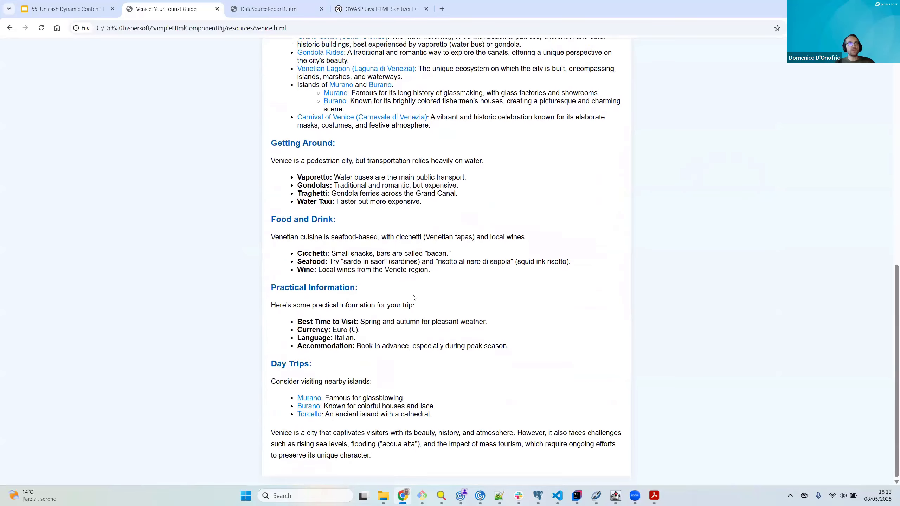
scroll(461, 308, "up", 6)
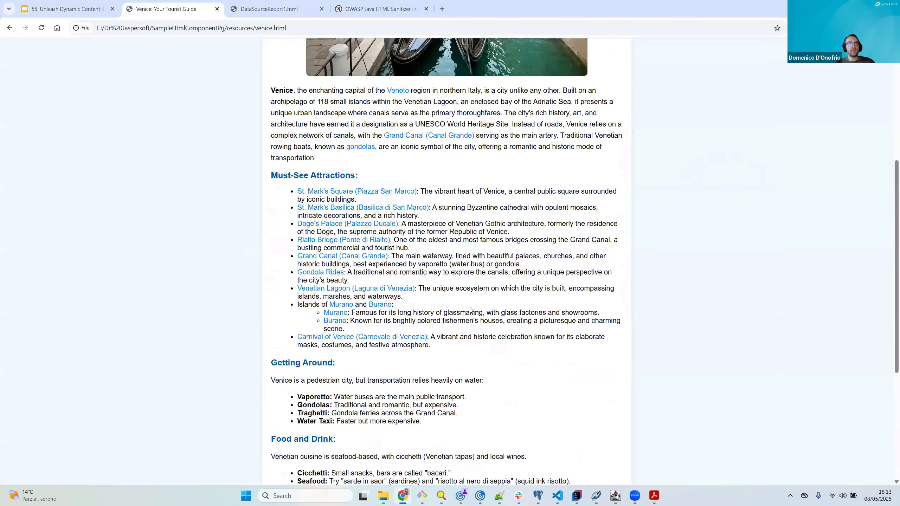
scroll(351, 324, "up", 4)
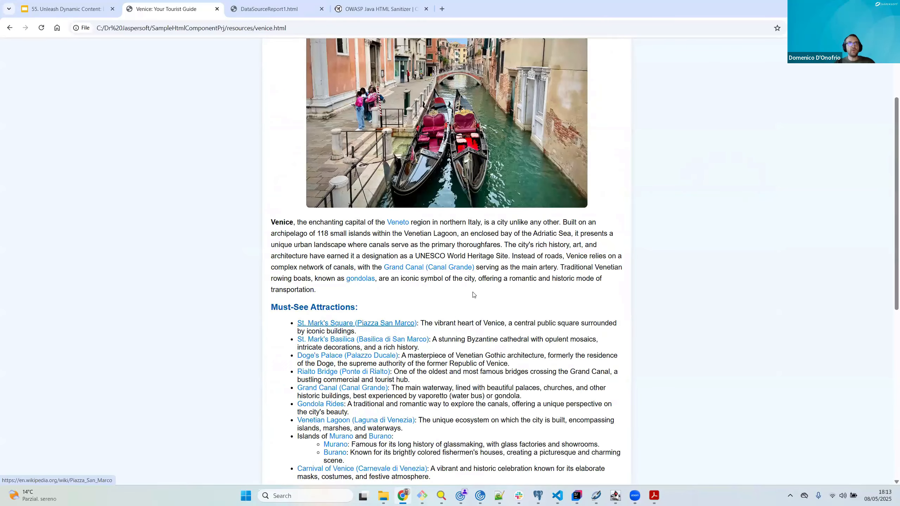
scroll(493, 311, "up", 3)
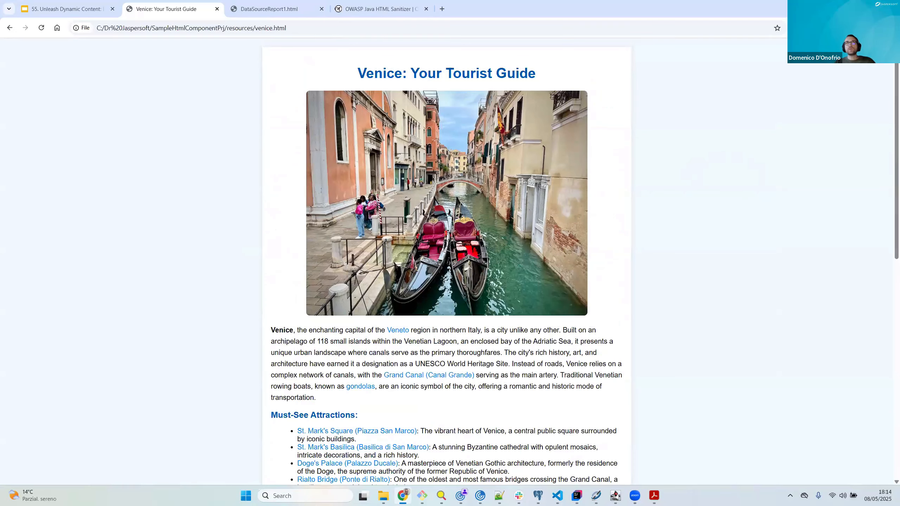
Step: Return to Jaspersoft Studio and locate venice.html in the project's resources folder
key("alt+Tab")
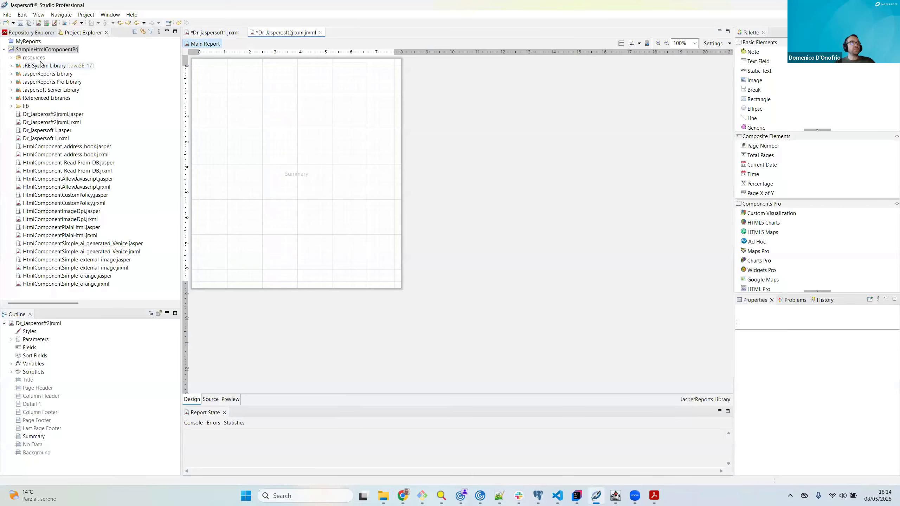
left_click(11, 57)
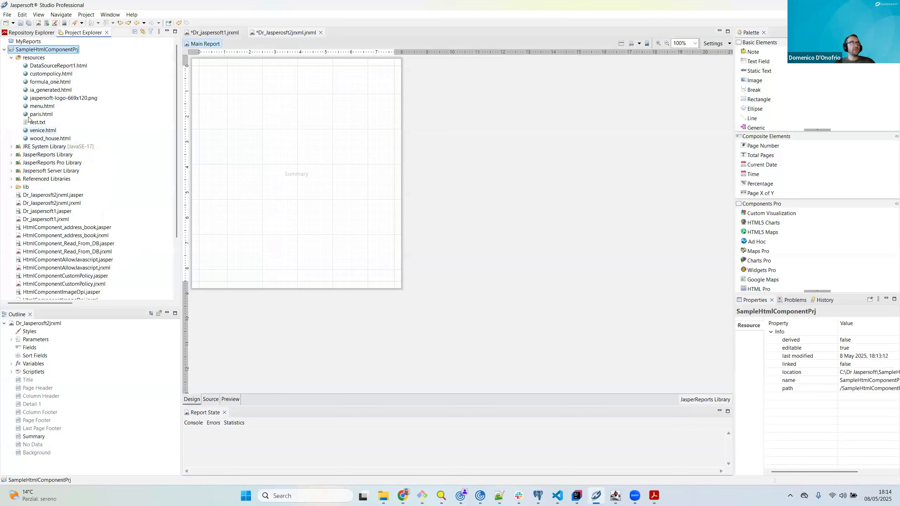
left_click(45, 131)
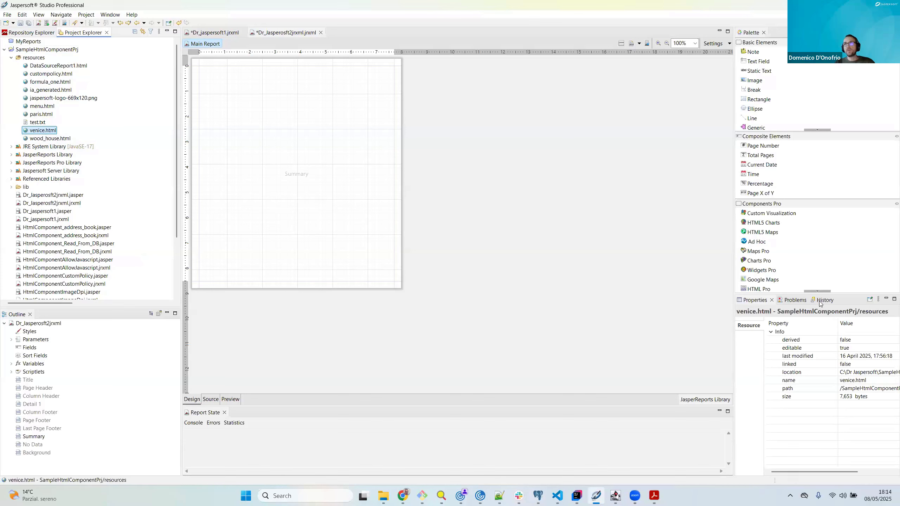
Step: Add an HTML Pro element to the Summary band at x 0, y 80 px and enlarge it to 560 by 533 px
left_click_drag(759, 289, 225, 94)
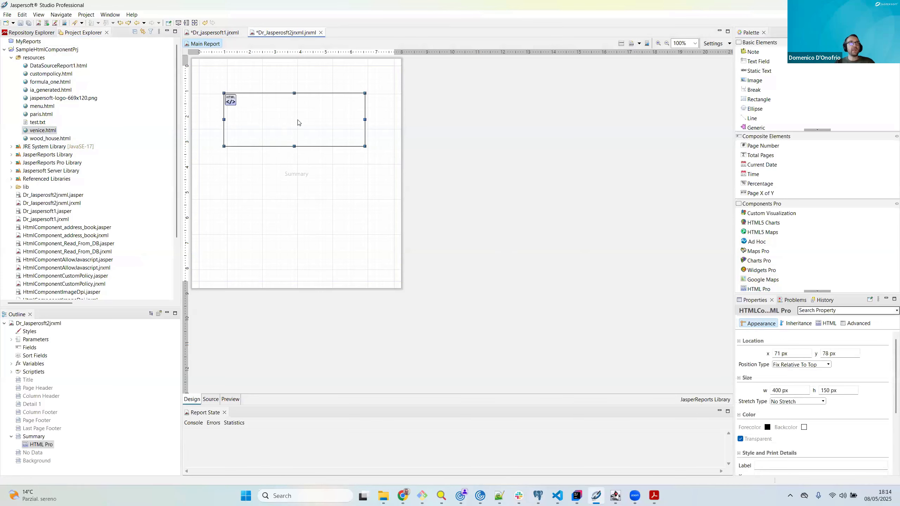
left_click_drag(298, 123, 273, 120)
left_click_drag(339, 147, 393, 281)
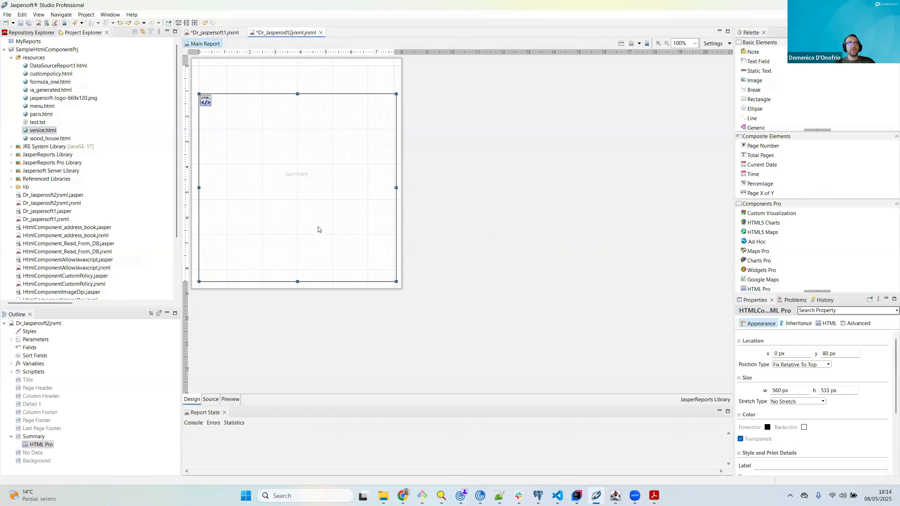
Step: Show the HTML Pro element's HTML properties and locate ant-1.10.14.jar in the project's lib folder
left_click(827, 324)
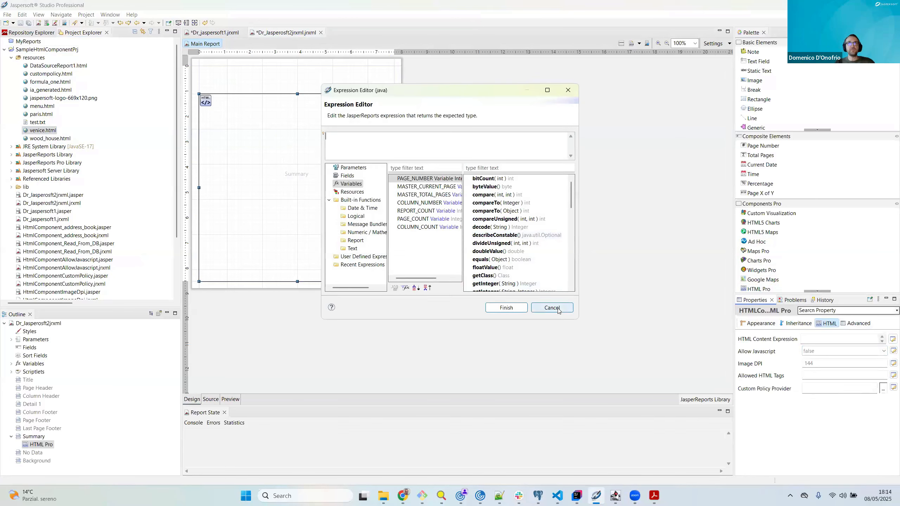
left_click(559, 311)
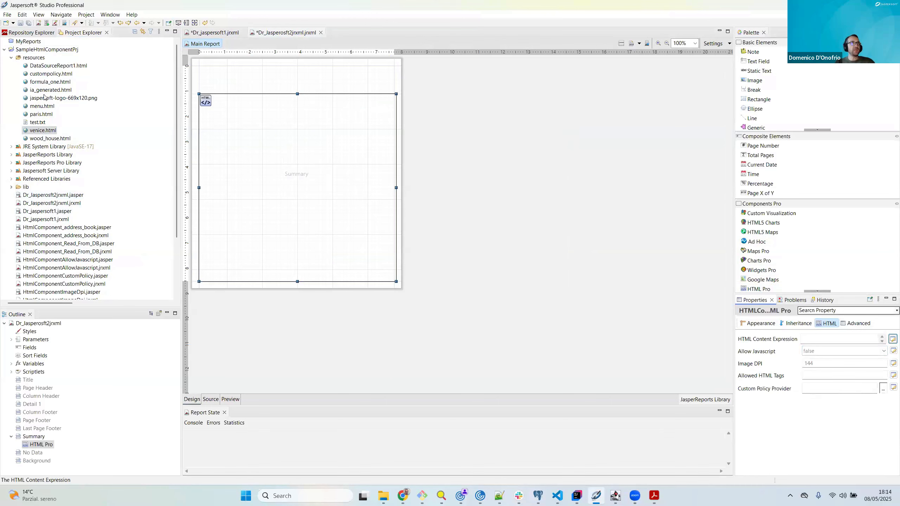
left_click(12, 187)
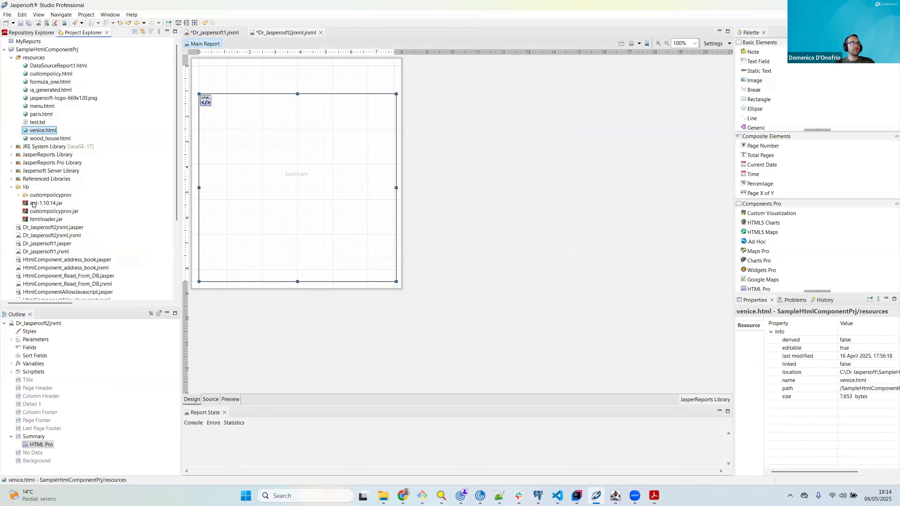
left_click(46, 203)
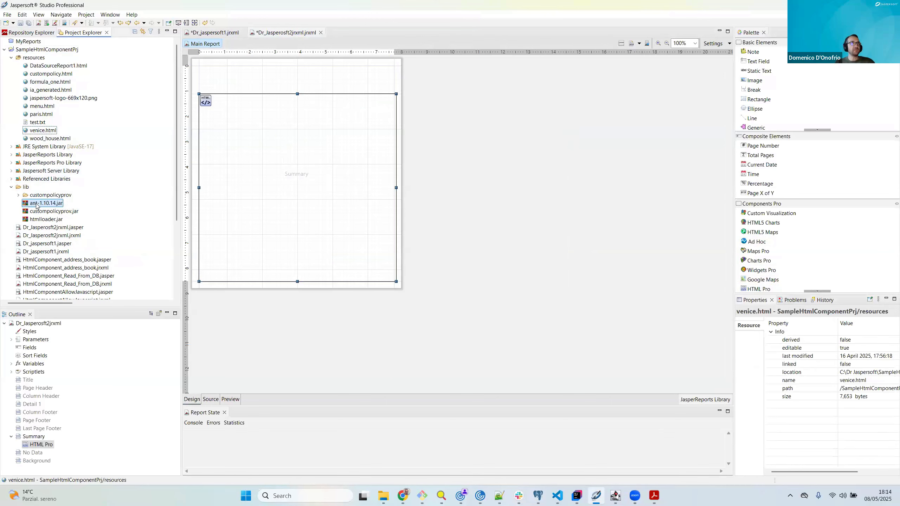
left_click(251, 205)
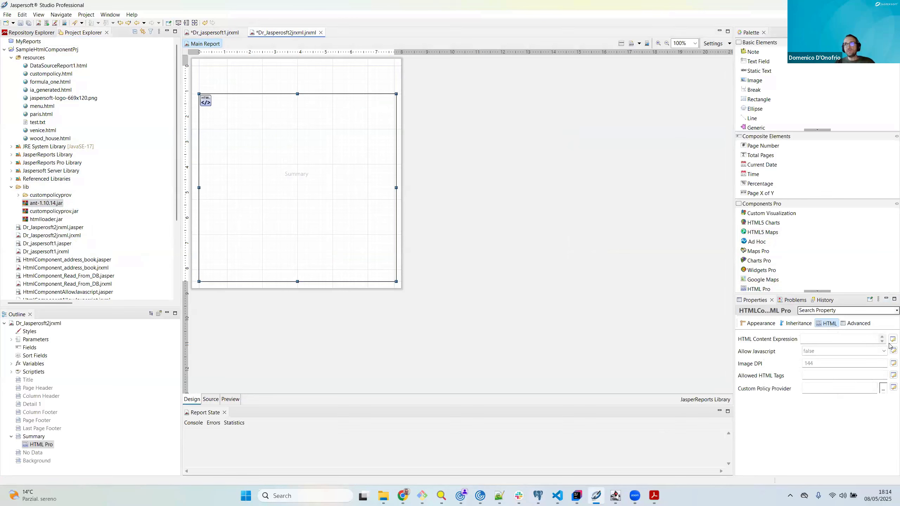
Step: Set the HTML Content Expression to read venice.html with org.apache.tools.ant.util.FileUtils.readFully, an InputStreamReader and getResourceInputStream("venice.html"), pasting the prepared expression
double_click(285, 208)
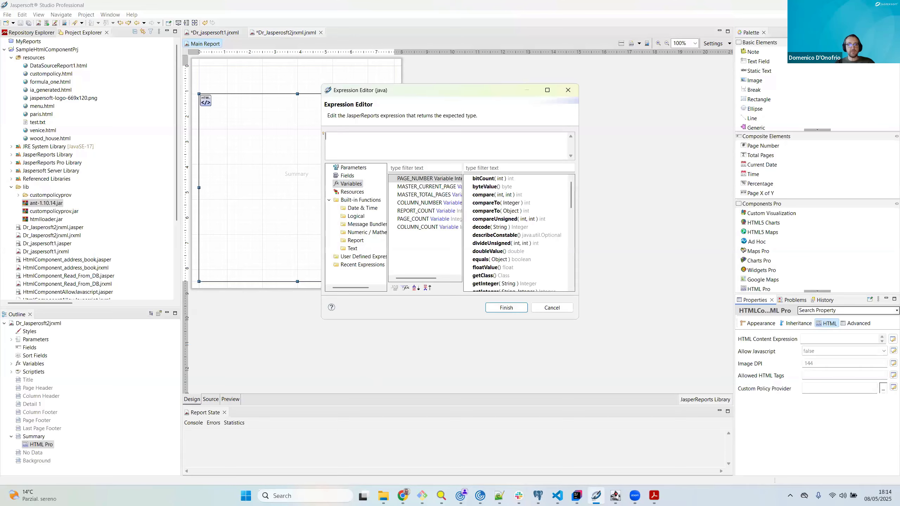
key("alt+Tab")
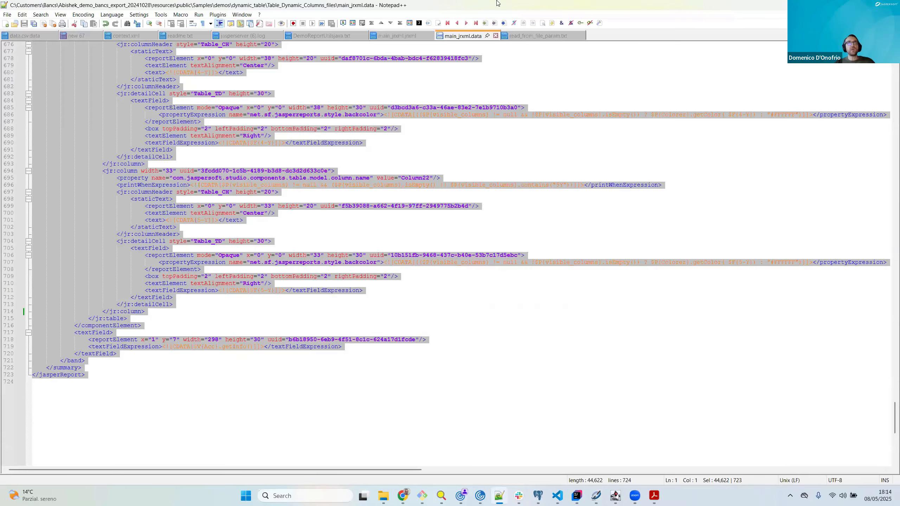
left_click_drag(497, 3, 445, 345)
key("alt+Tab")
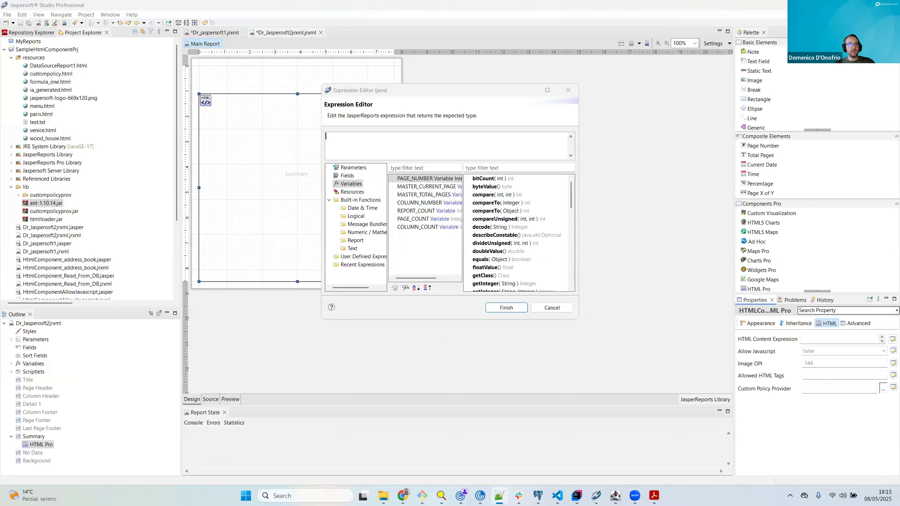
left_click(347, 141)
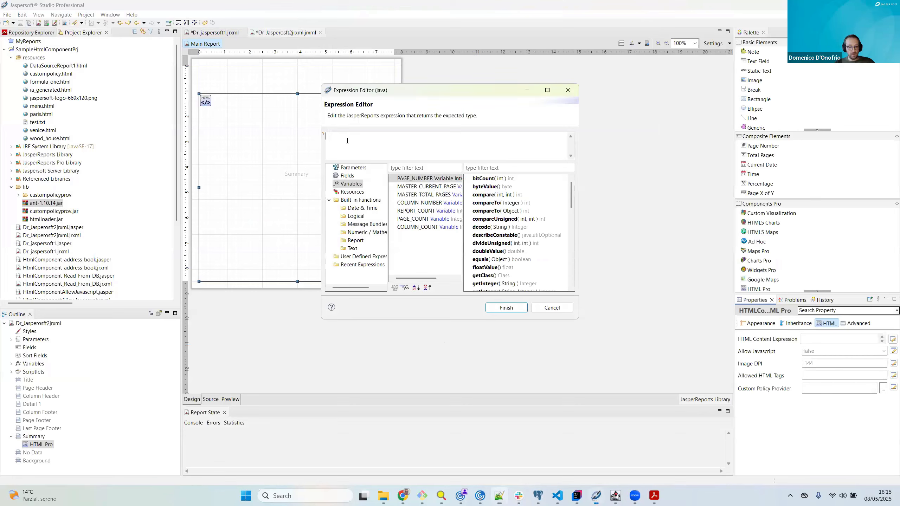
type("org.apache.tools.ant.util.FileUtils.readFully(new java.io.InputStreamReader (net.sf.jasperreports.engine.util.JRLoader.getResourceInputStream(\"venice.html\")))")
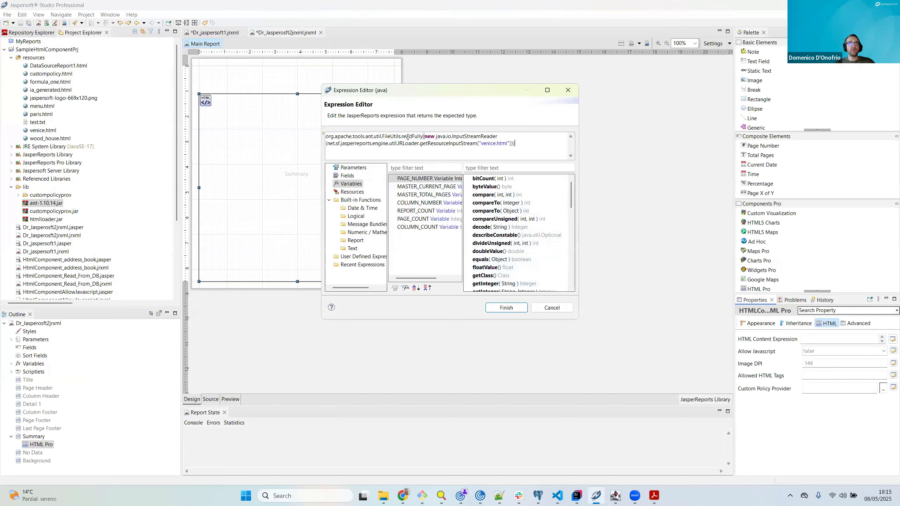
left_click(520, 309)
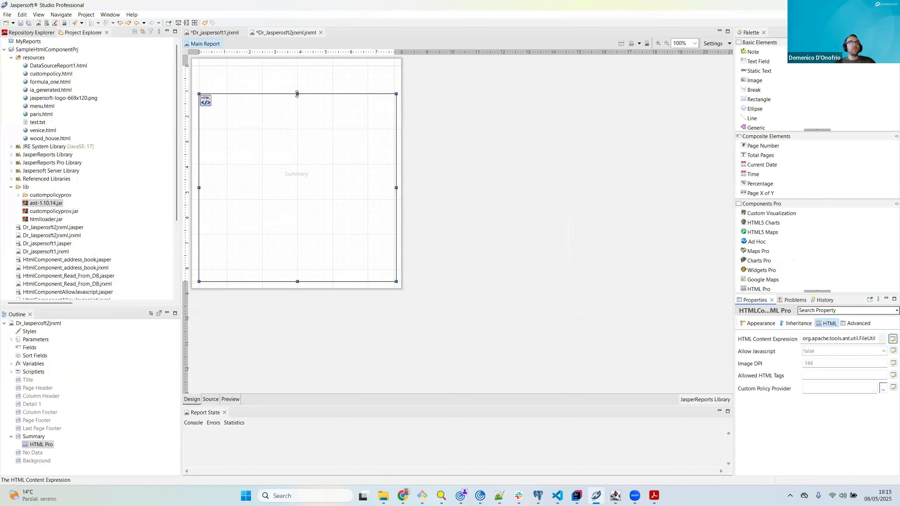
Step: Lower the HTML Pro element's upper edge to y 120 px, giving it a height of 493 px
left_click_drag(297, 103, 297, 109)
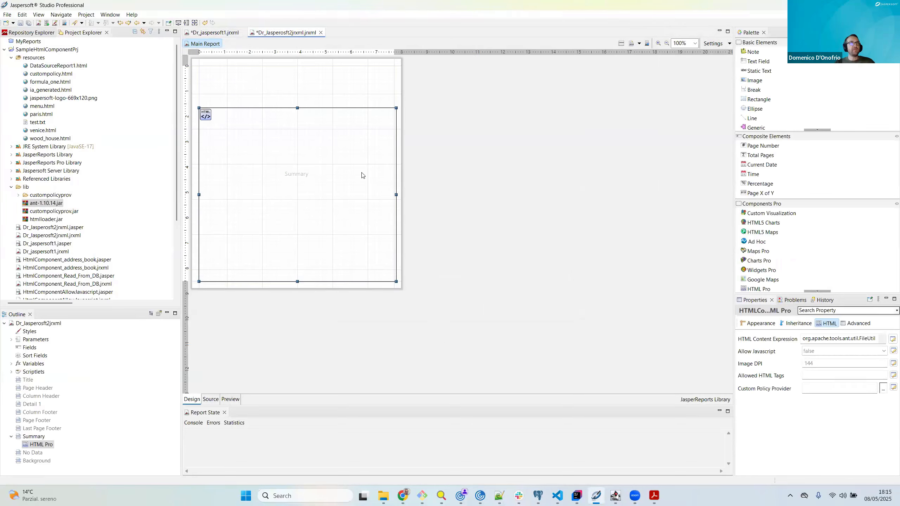
Step: Create a new report parameter of class java.lang.String and name it guest
left_click(12, 340)
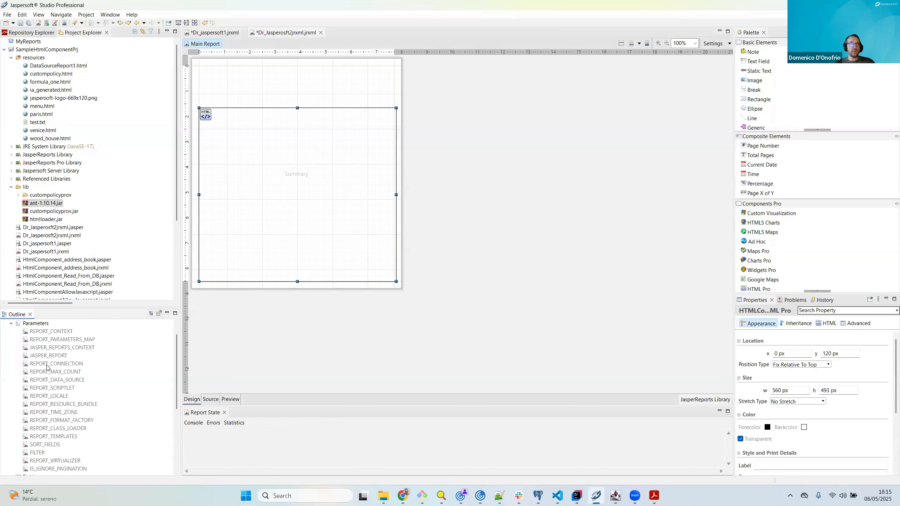
scroll(53, 367, "down", 3)
scroll(55, 368, "up", 3)
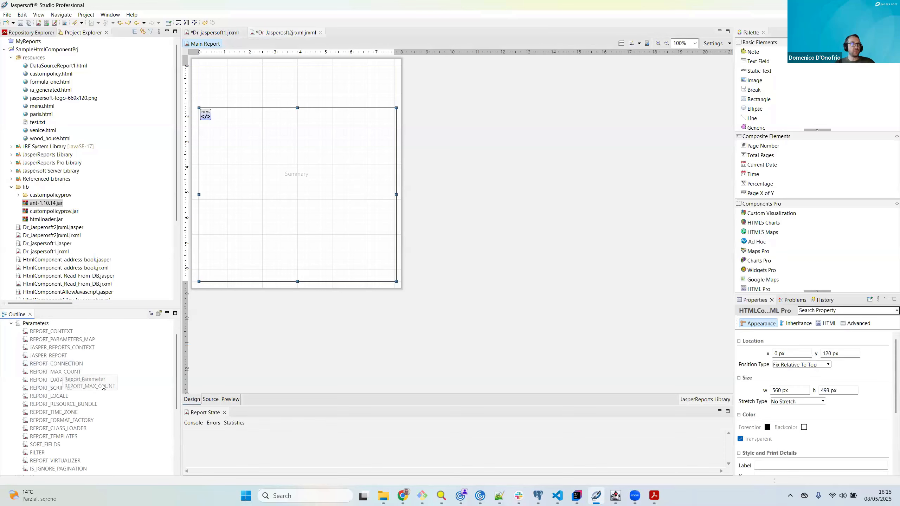
scroll(78, 371, "up", 1)
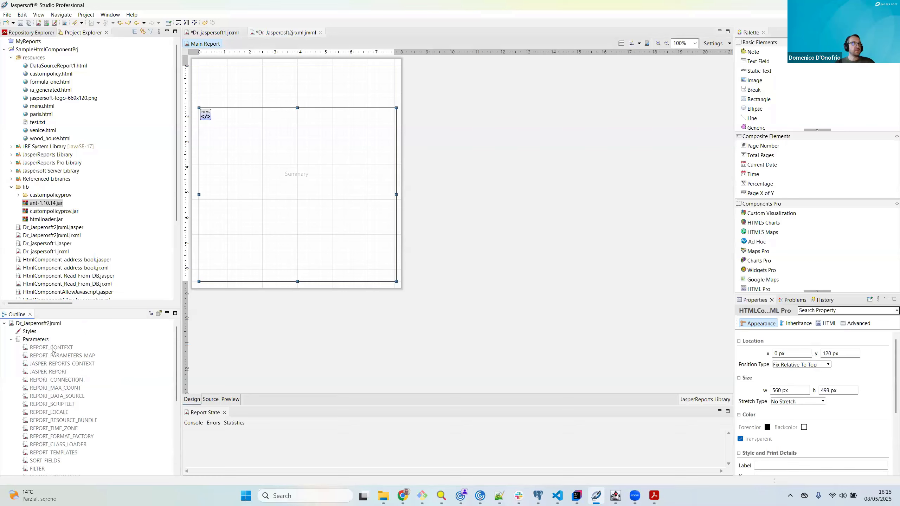
left_click(36, 340)
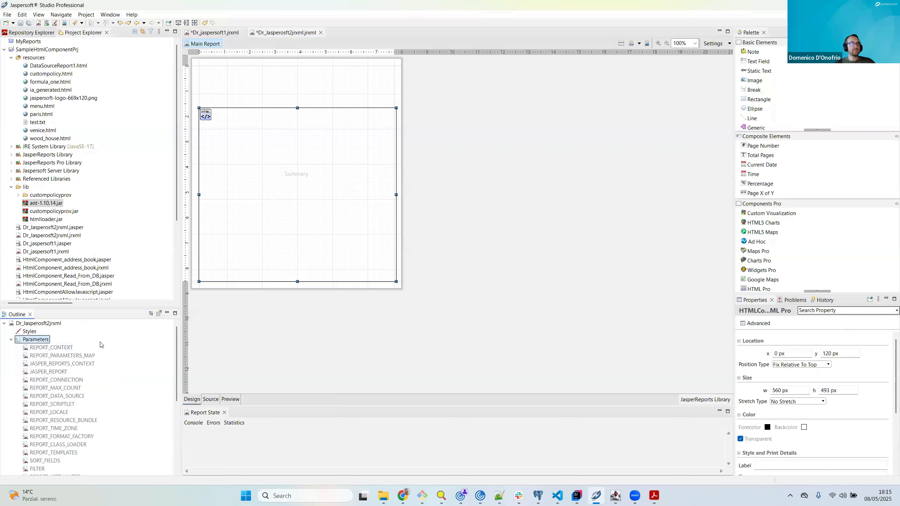
scroll(84, 392, "down", 2)
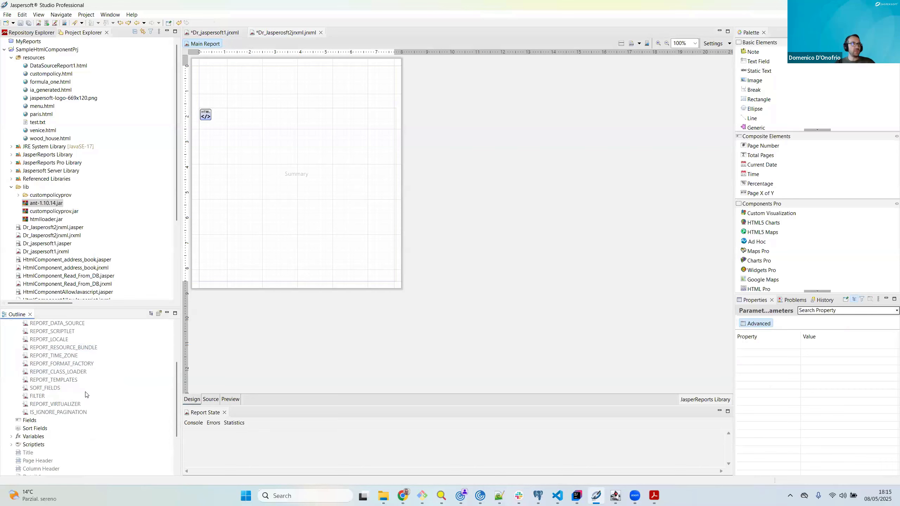
scroll(86, 393, "up", 2)
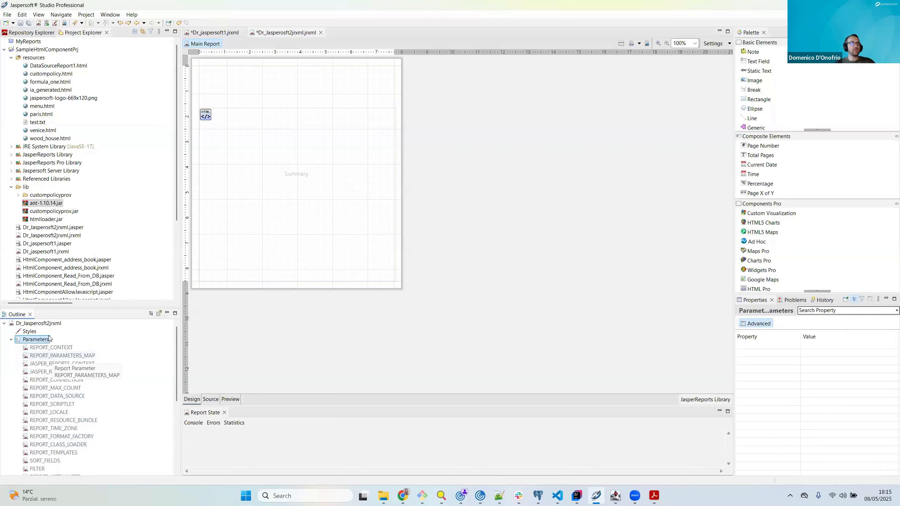
scroll(52, 400, "down", 2)
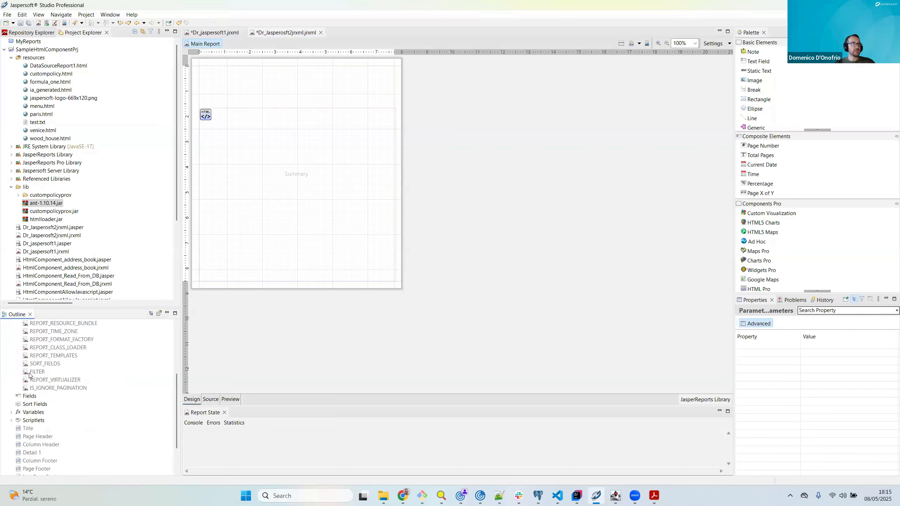
scroll(30, 349, "up", 2)
right_click(29, 340)
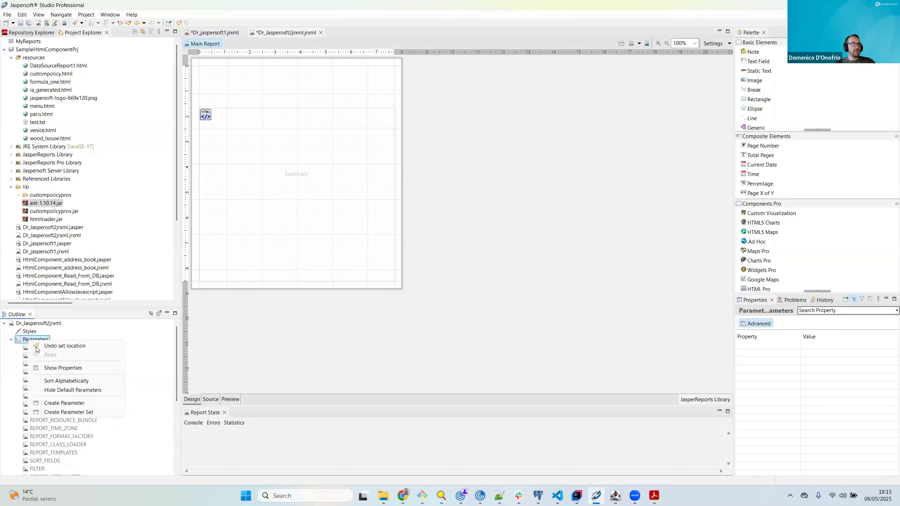
left_click(74, 403)
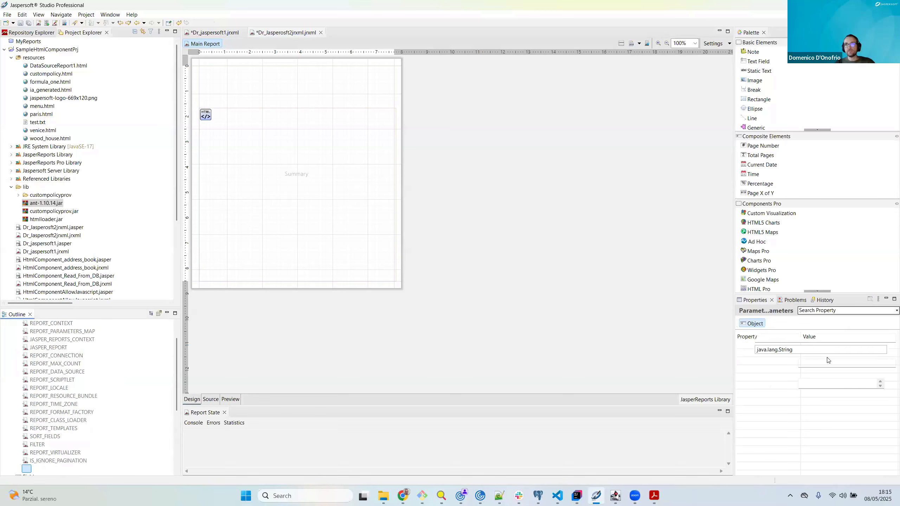
double_click(783, 338)
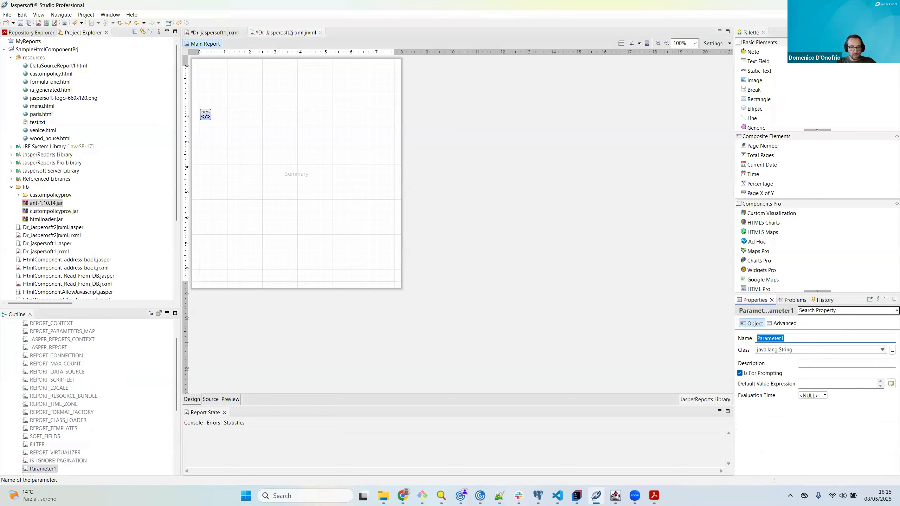
type("guest")
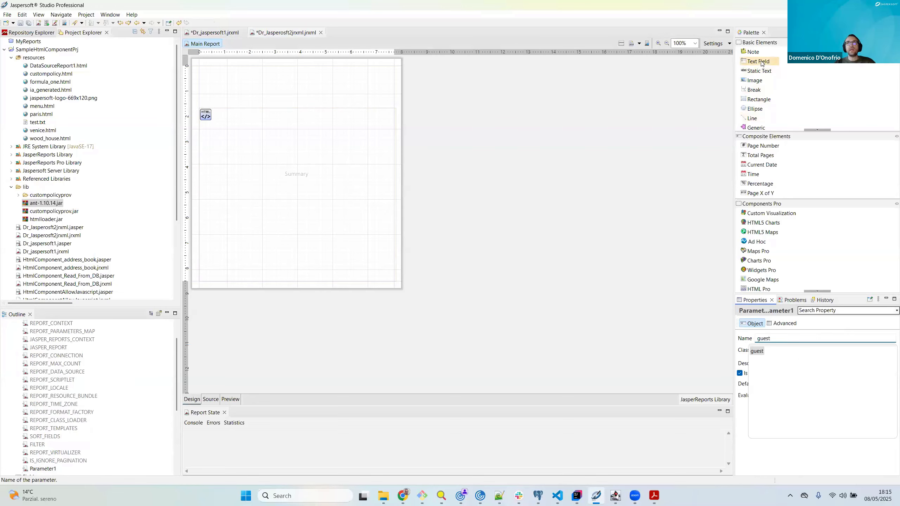
Step: Add a text field to the Summary band at x 80, y 0 px and widen it to 400 by 30 px
left_click_drag(761, 63, 239, 77)
left_click_drag(340, 80, 367, 80)
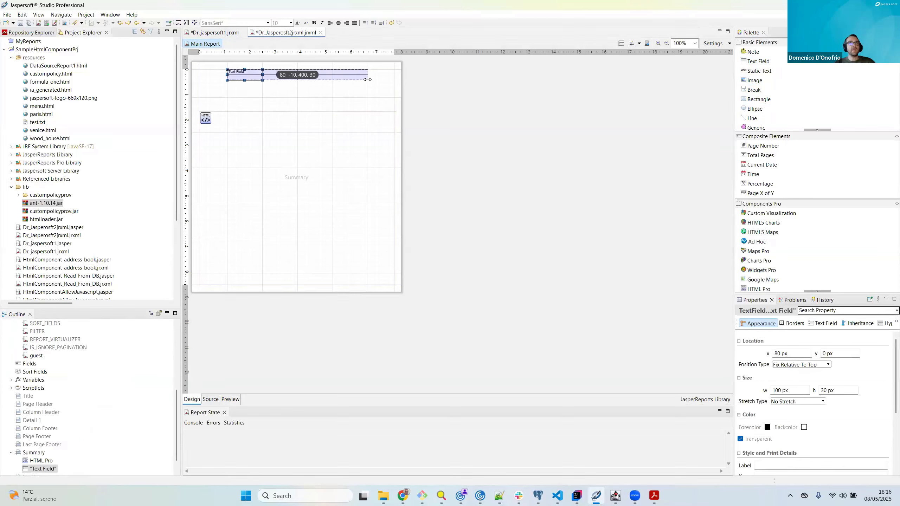
left_click_drag(244, 82, 257, 75)
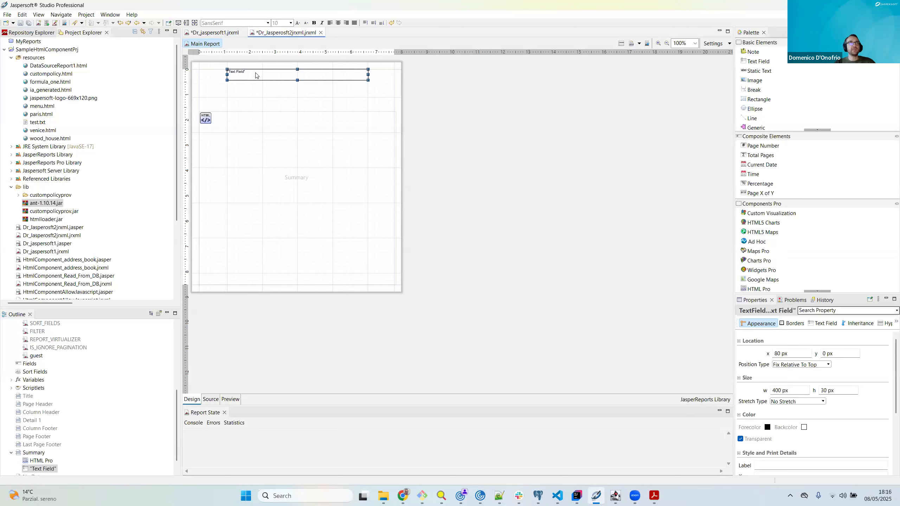
Step: Replace the text field's default expression with the string " Welcome to Venice! "
double_click(297, 75)
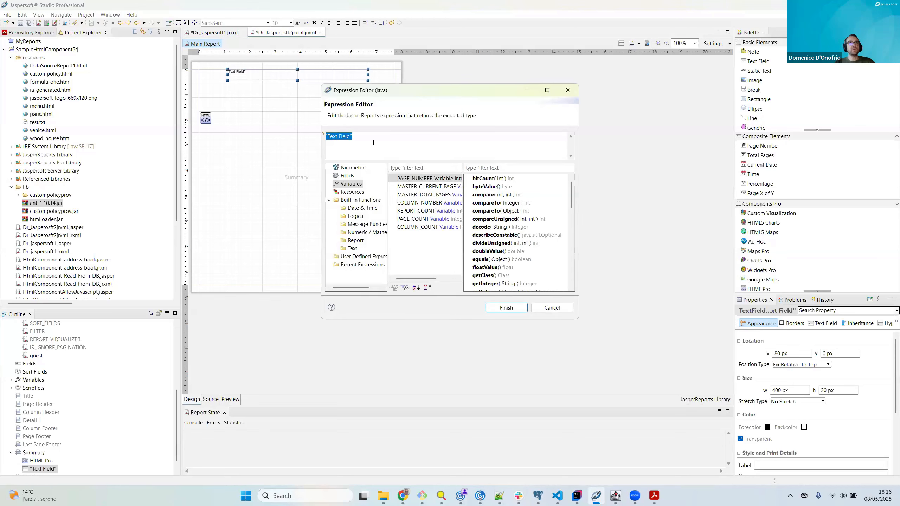
left_click_drag(349, 136, 329, 136)
type("Welc")
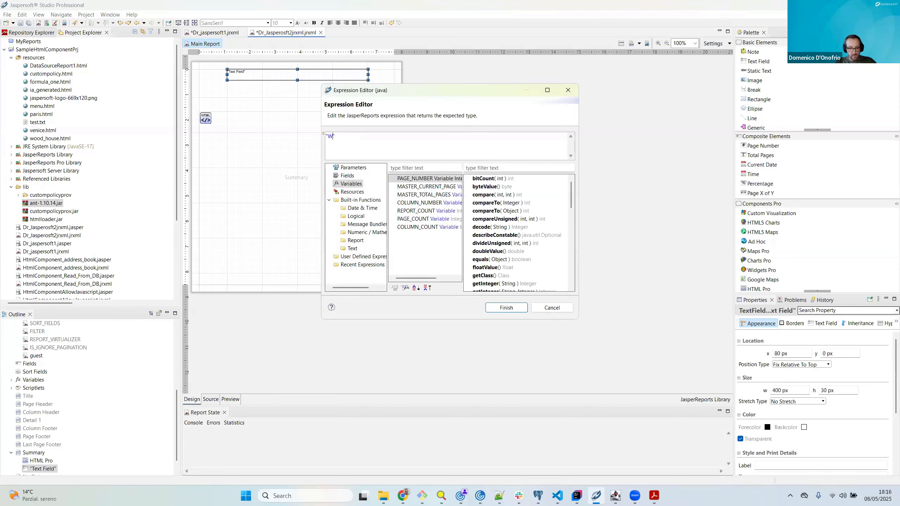
type("ometo Venice")
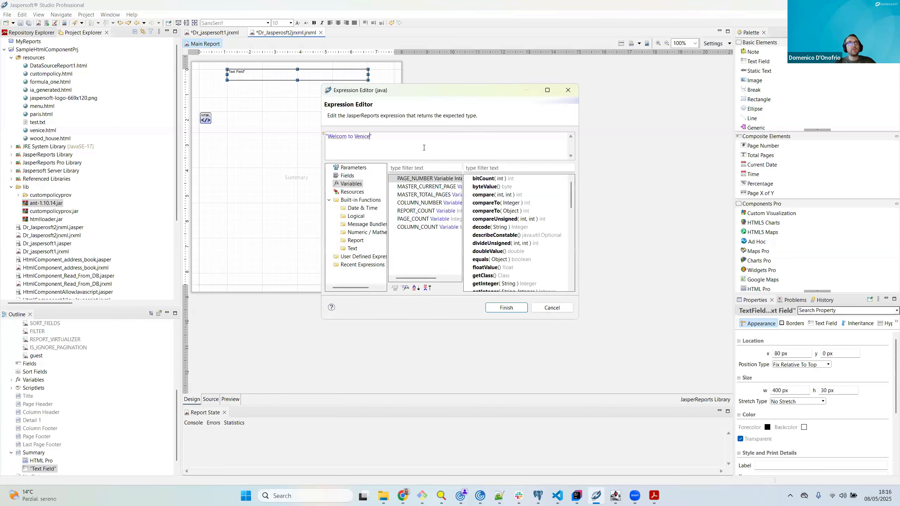
key("Left")
key("Left")
key("Left")
type("e")
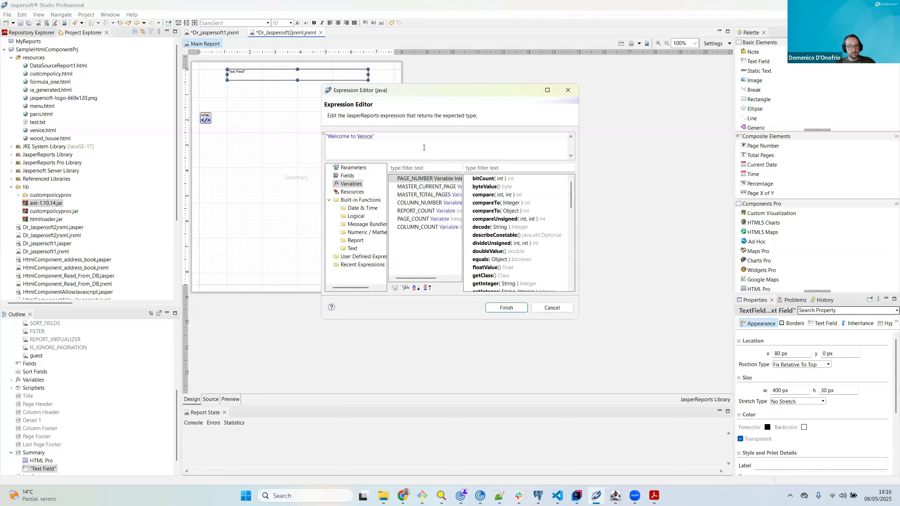
key("Right")
type("!")
Step: Put the guest parameter in front of the welcome string so the expression reads $P{guest}+" Welcome to Venice! ", and apply it
left_click(350, 168)
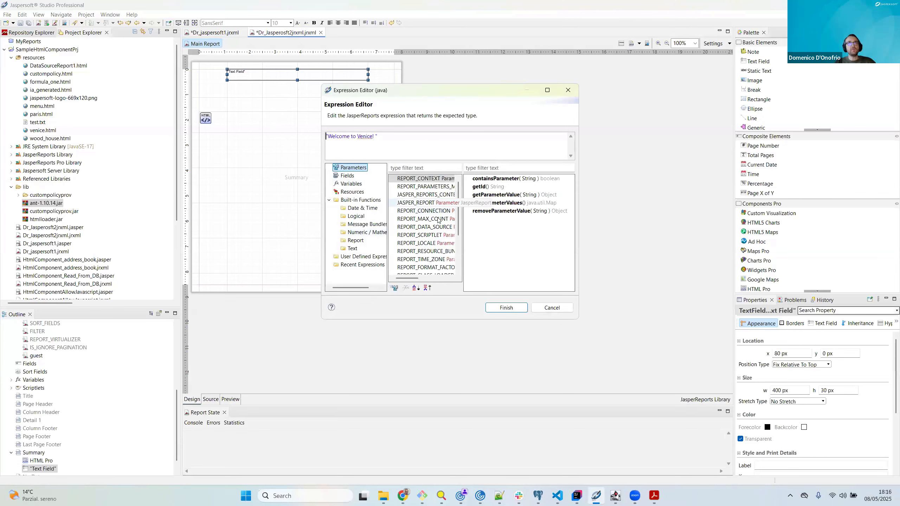
scroll(425, 245, "down", 3)
double_click(404, 267)
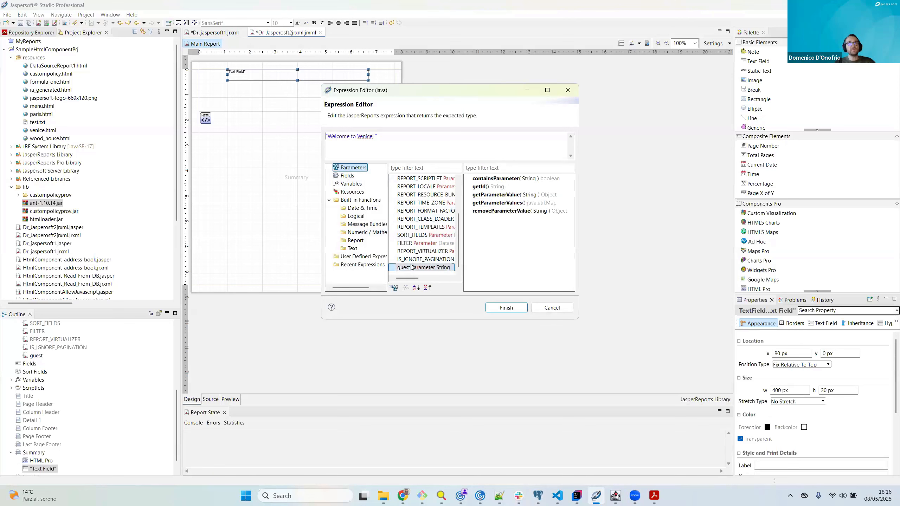
left_click(349, 136)
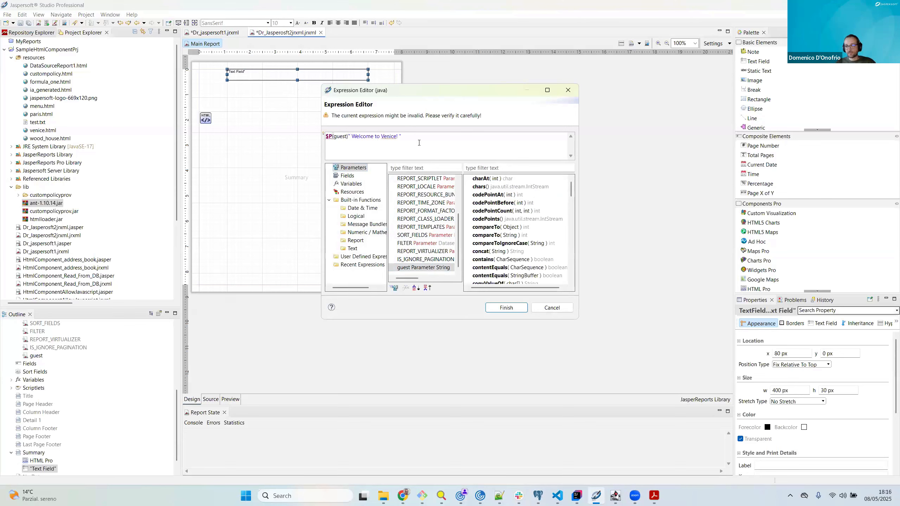
type("+")
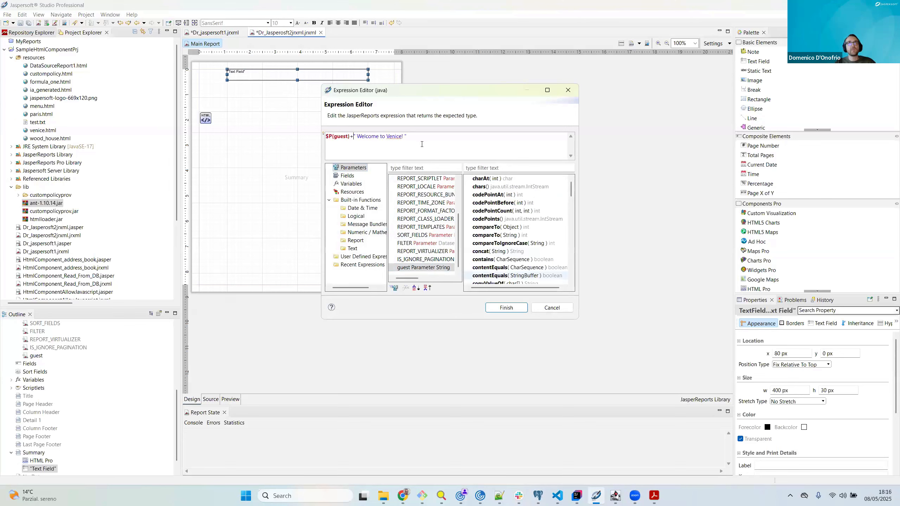
left_click(506, 308)
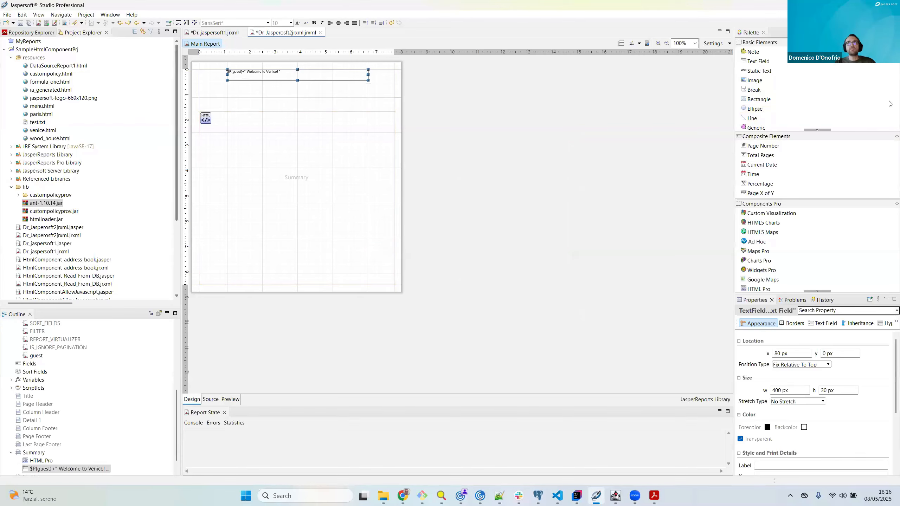
Step: Add an image element below the welcome text, using the workspace resource resources/jaspersoft-logo-669x120.png
left_click_drag(753, 83, 352, 115)
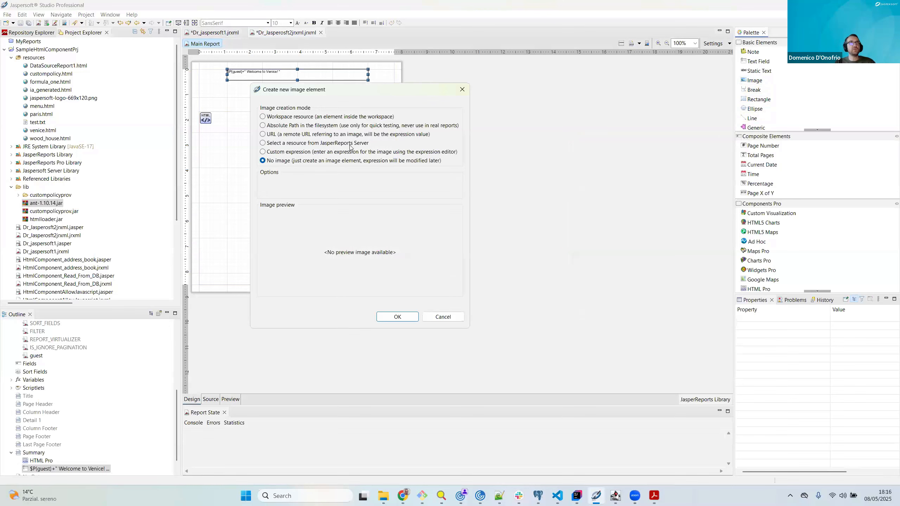
left_click(297, 117)
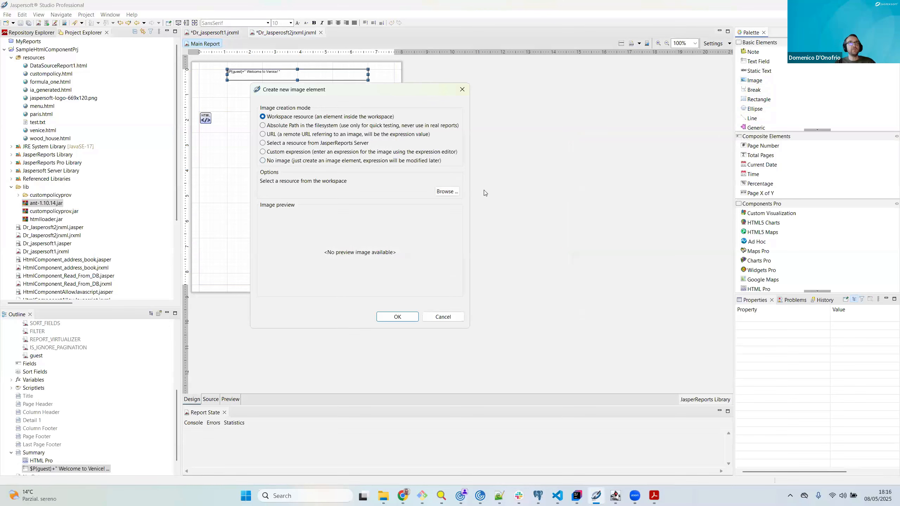
left_click(448, 192)
left_click(331, 179)
left_click(408, 281)
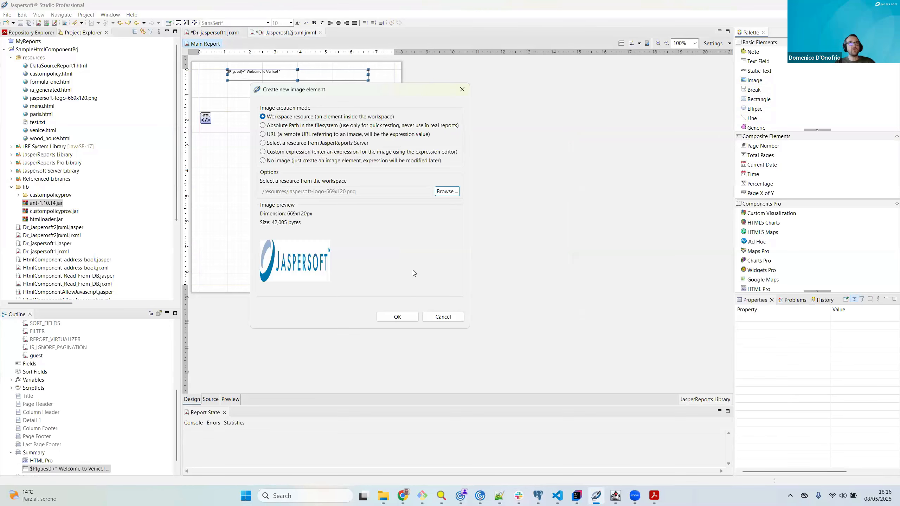
left_click(398, 316)
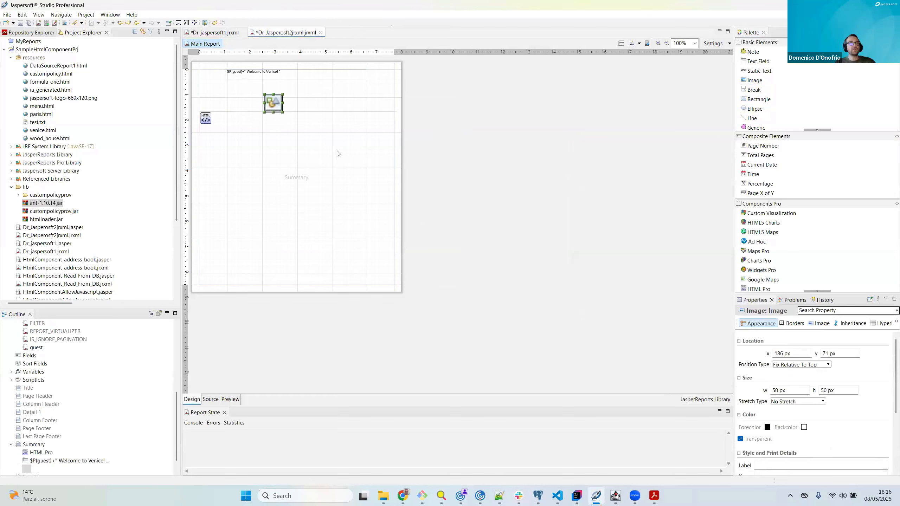
Step: Place the logo image at x 100, y 60 px between the welcome text and the HTML Pro element, widening it to 400 by 50 px
left_click_drag(278, 106, 241, 102)
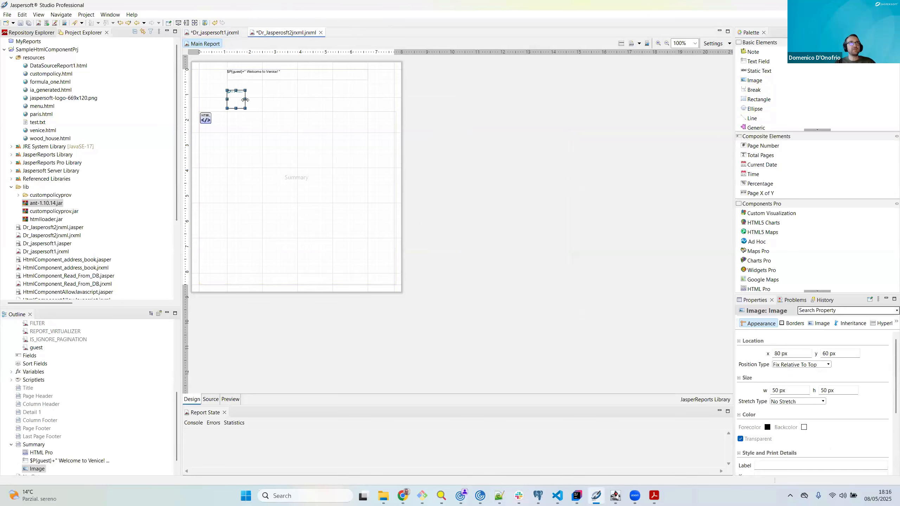
left_click_drag(347, 107, 369, 107)
left_click_drag(290, 100, 298, 100)
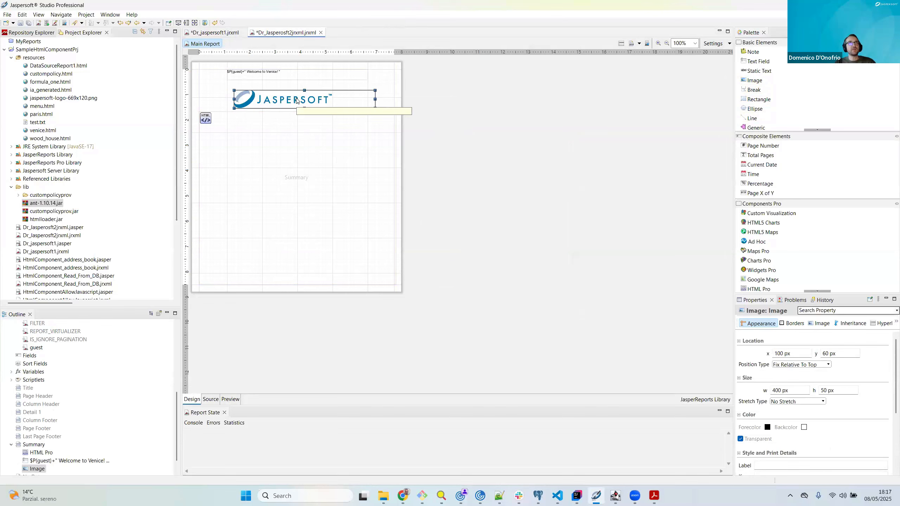
Step: Increase the welcome text field's font size beyond 19 and centre its text horizontally
left_click(275, 78)
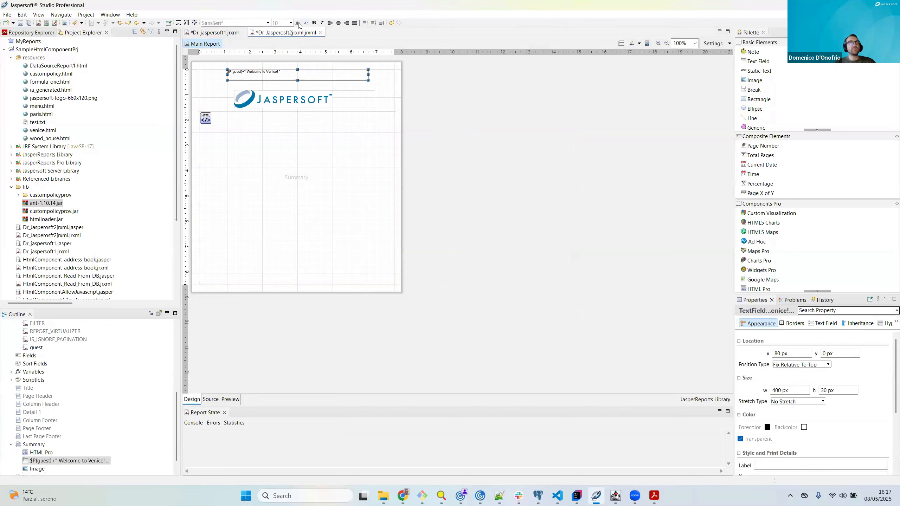
left_click(298, 24)
left_click(299, 24)
left_click(298, 23)
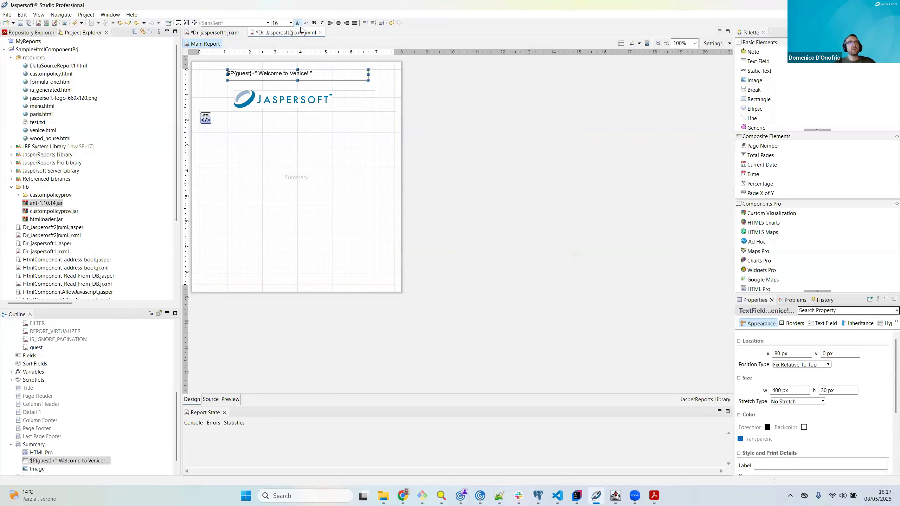
left_click(339, 24)
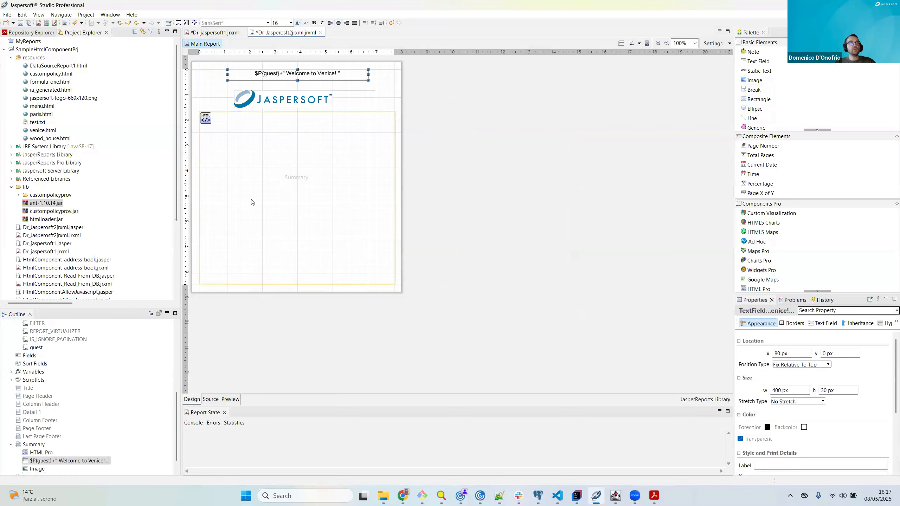
left_click(299, 23)
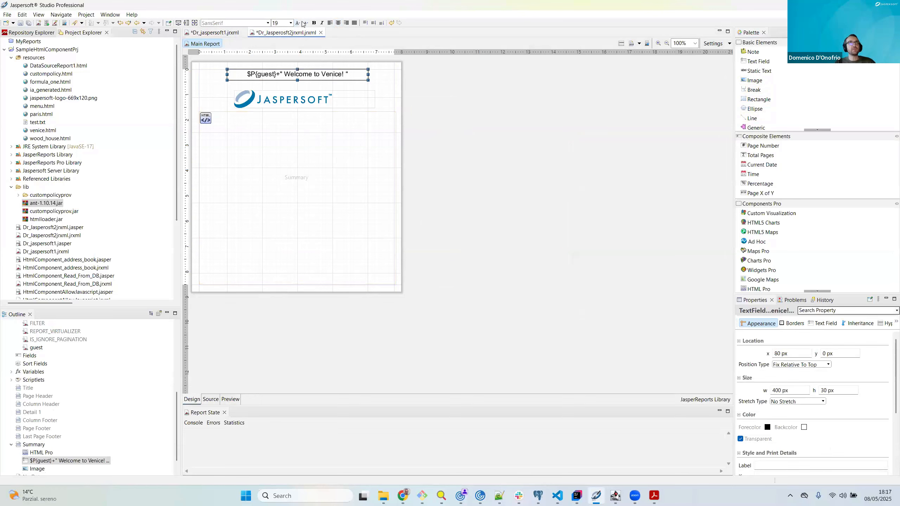
left_click(299, 23)
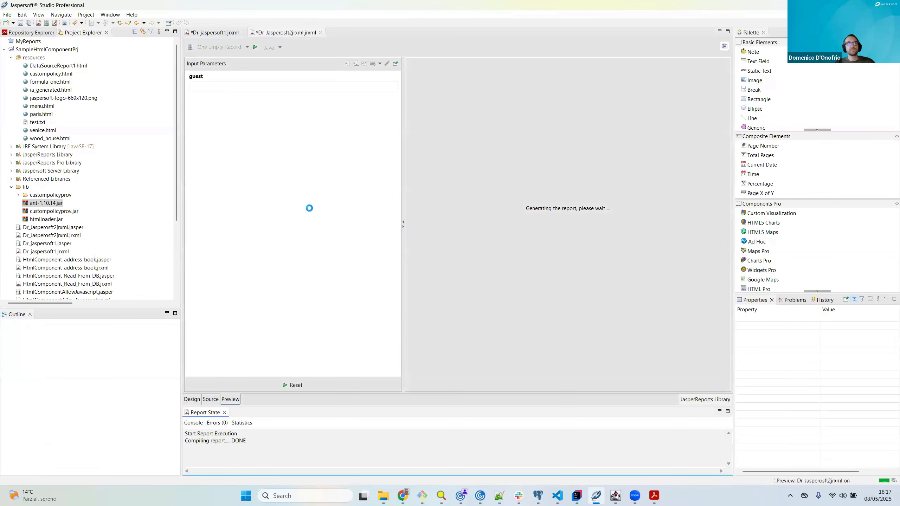
Step: Enter a guest's first name for the guest parameter in the preview and run the report
left_click(243, 88)
type("Pa")
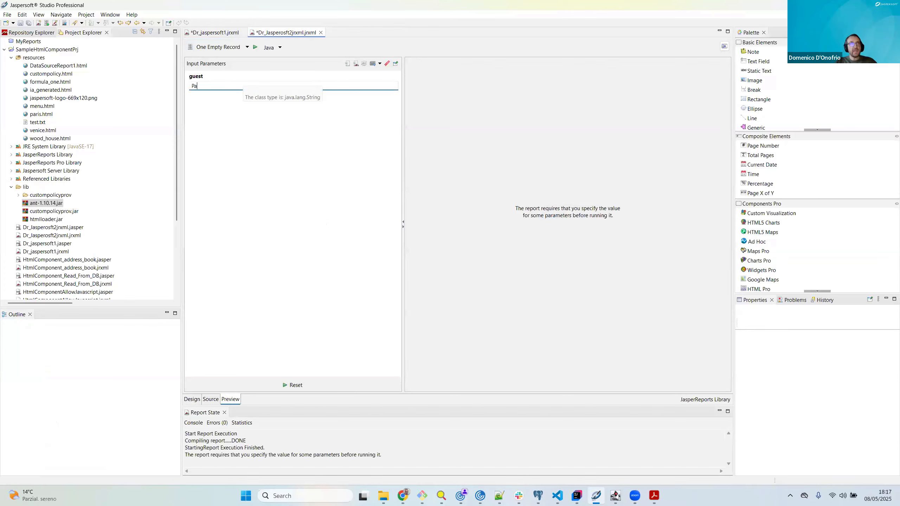
type("ul")
key("Return")
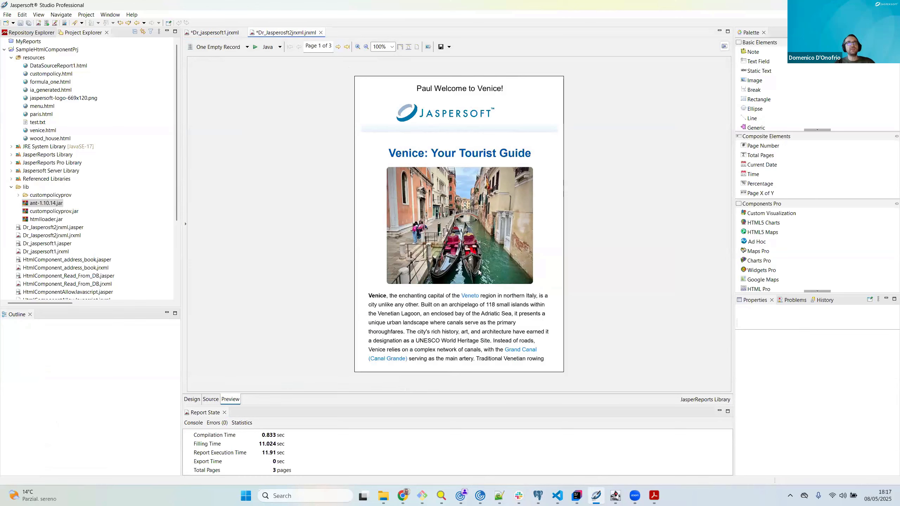
Step: Page through the Venice report preview, render it as a web page, and check its content and Grand Canal link
left_click(339, 47)
left_click(300, 47)
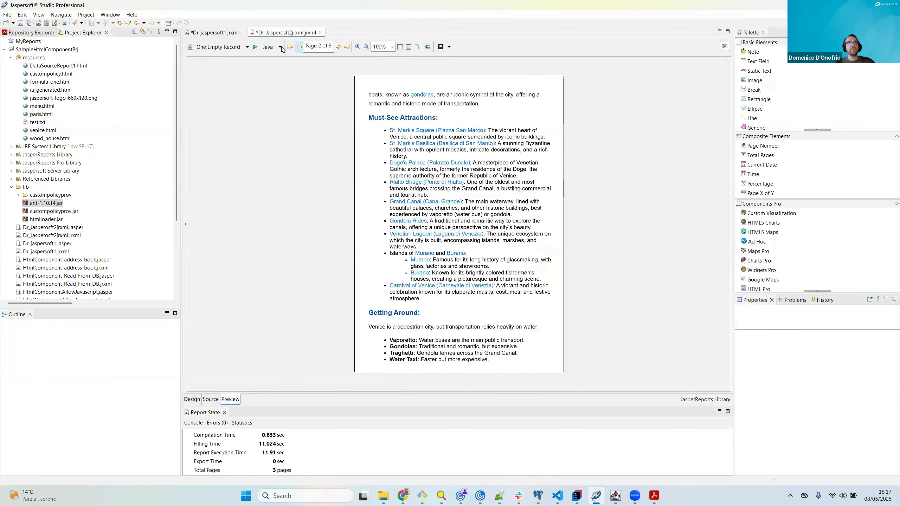
left_click(279, 47)
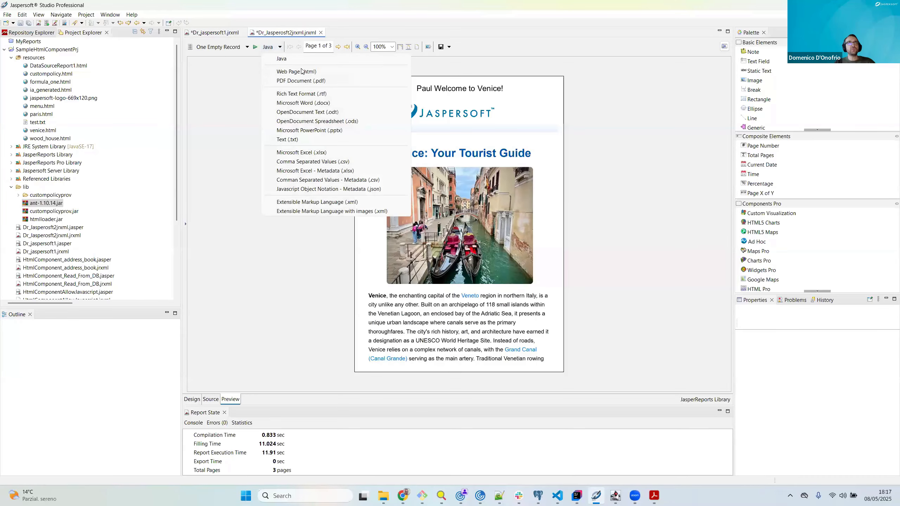
left_click(320, 73)
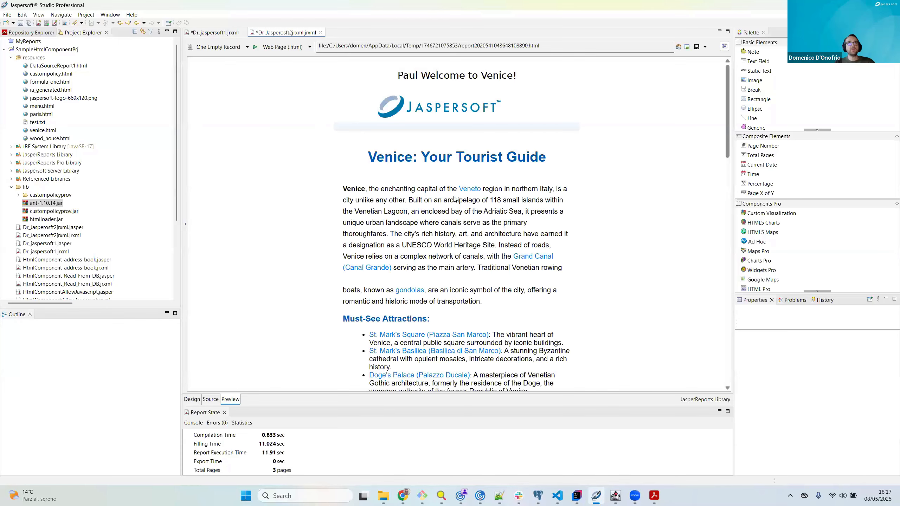
scroll(454, 199, "down", 5)
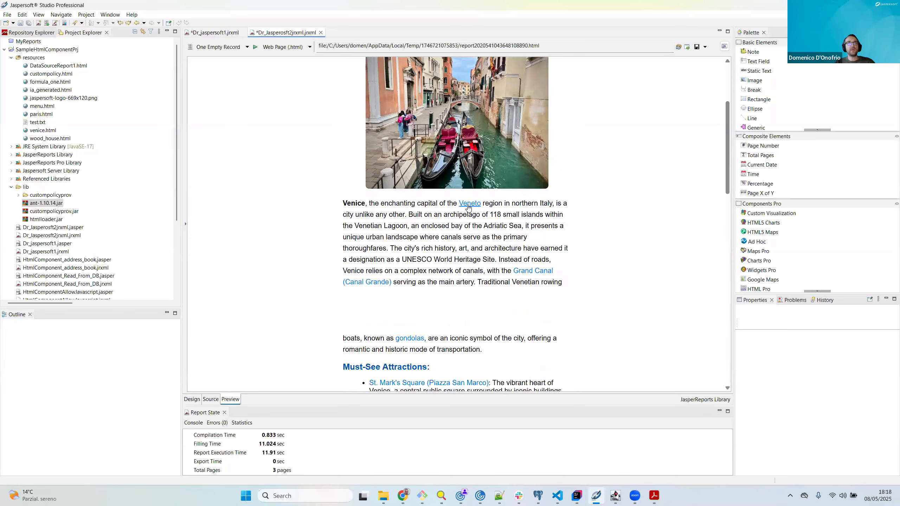
scroll(531, 259, "up", 2)
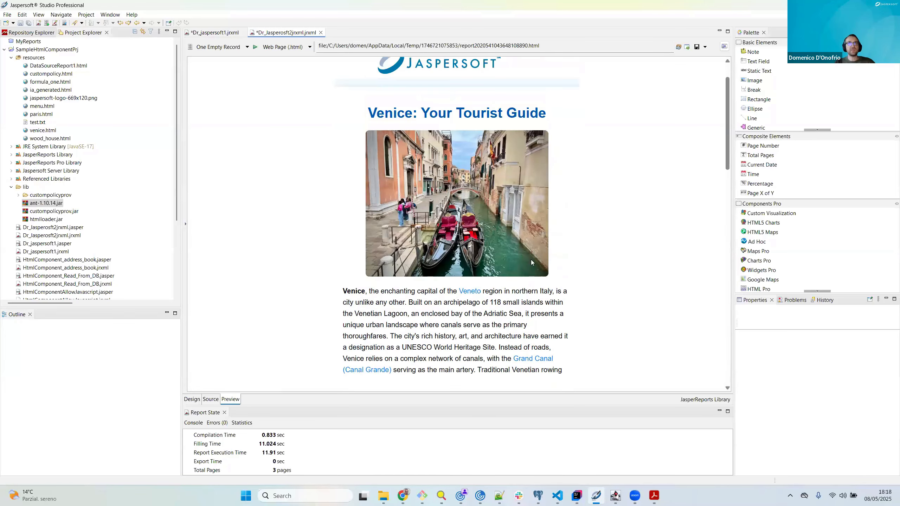
scroll(531, 260, "down", 2)
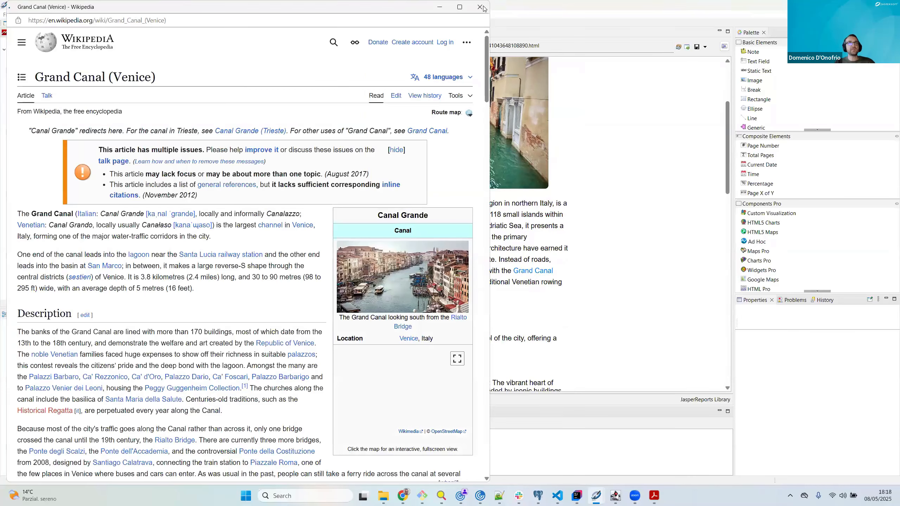
left_click(483, 7)
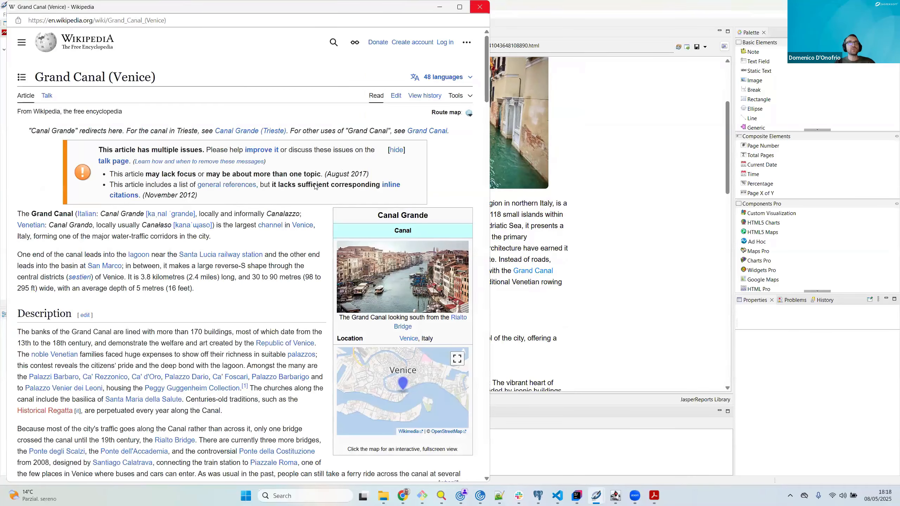
Step: Preview the Venice report as a PDF document and review its pages in the PDF viewer
left_click(311, 49)
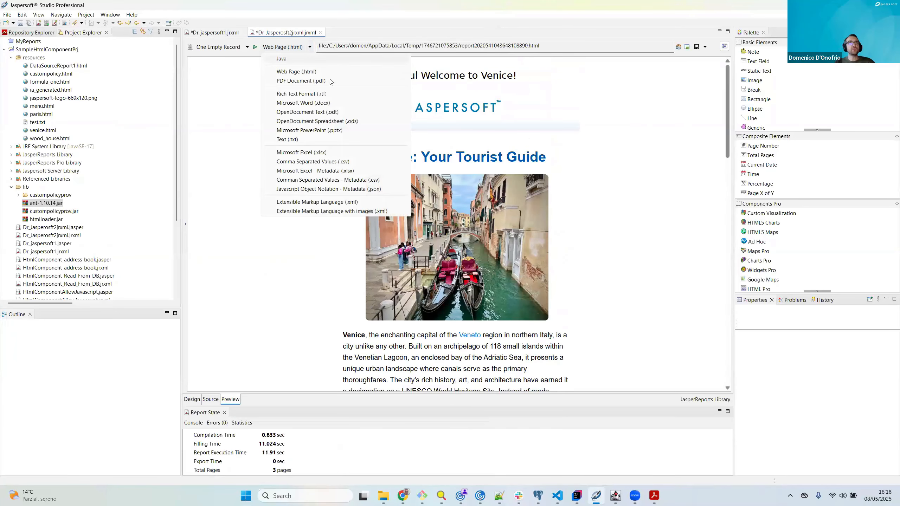
left_click(330, 81)
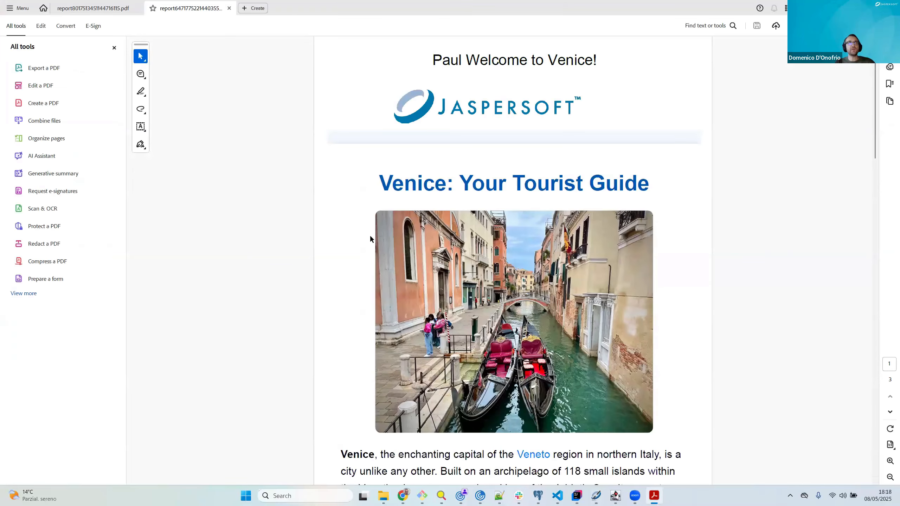
scroll(435, 189, "down", 2)
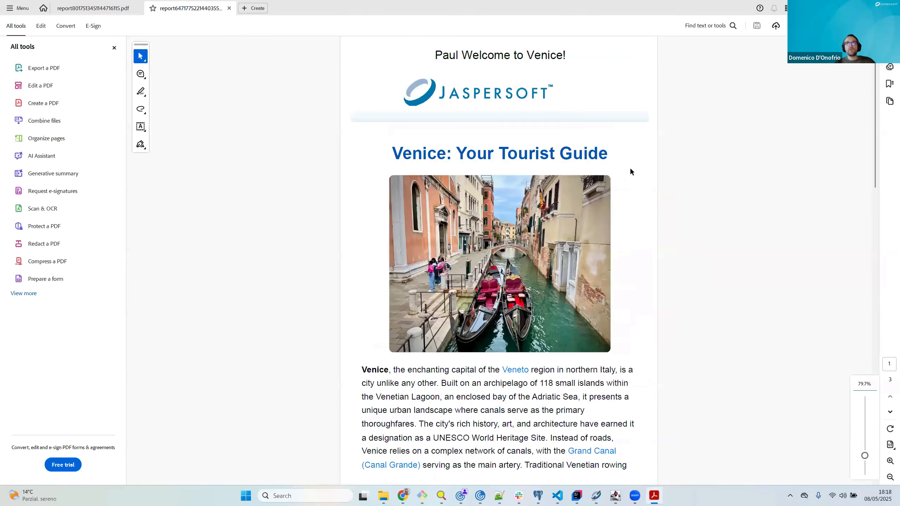
scroll(524, 202, "down", 15)
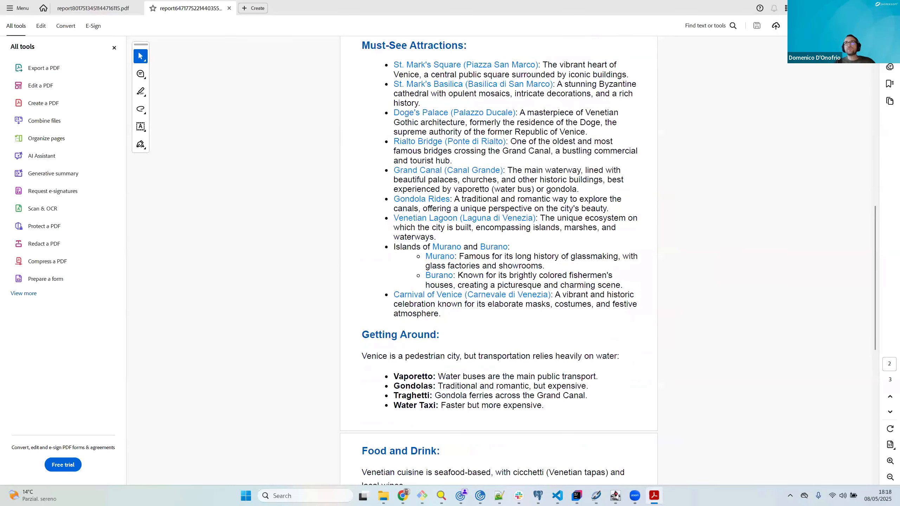
key("alt+Tab")
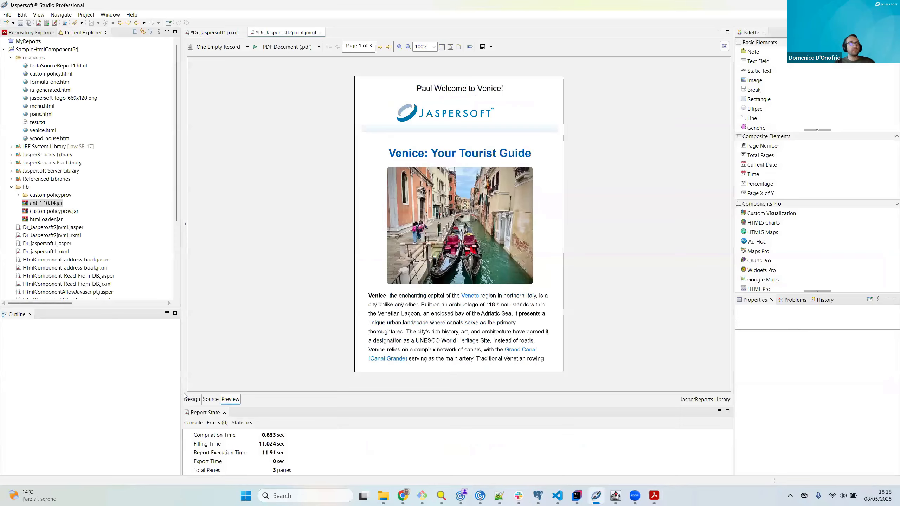
Step: Return the Venice report to its design, and examine the address report DataSourceReport1.html in the browser
left_click(192, 399)
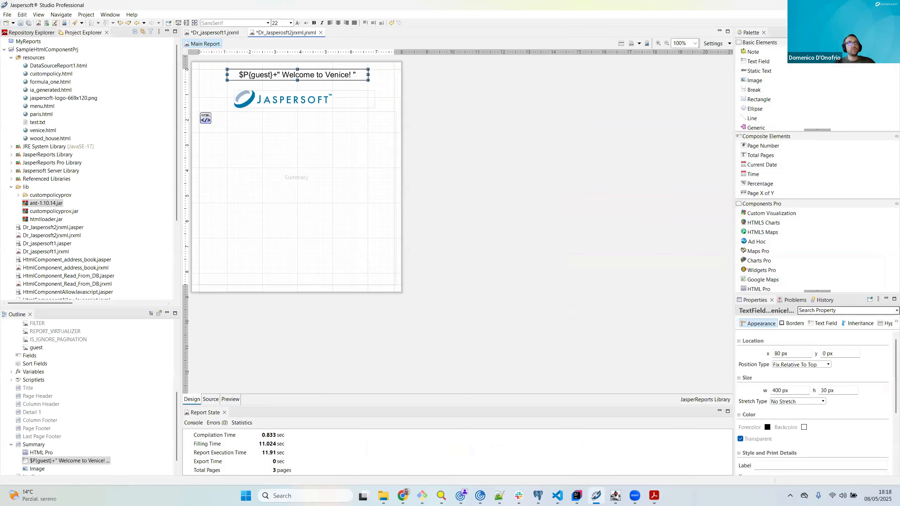
key("alt+Tab")
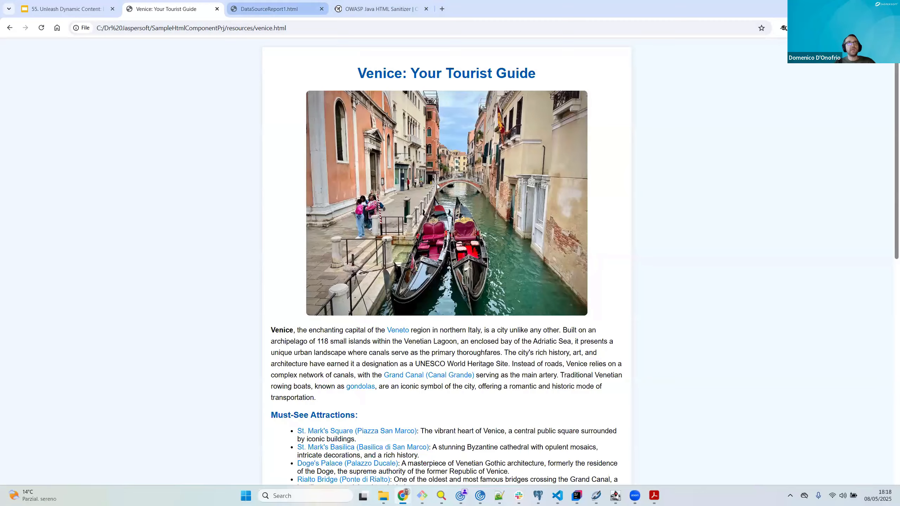
key("ctrl+Tab")
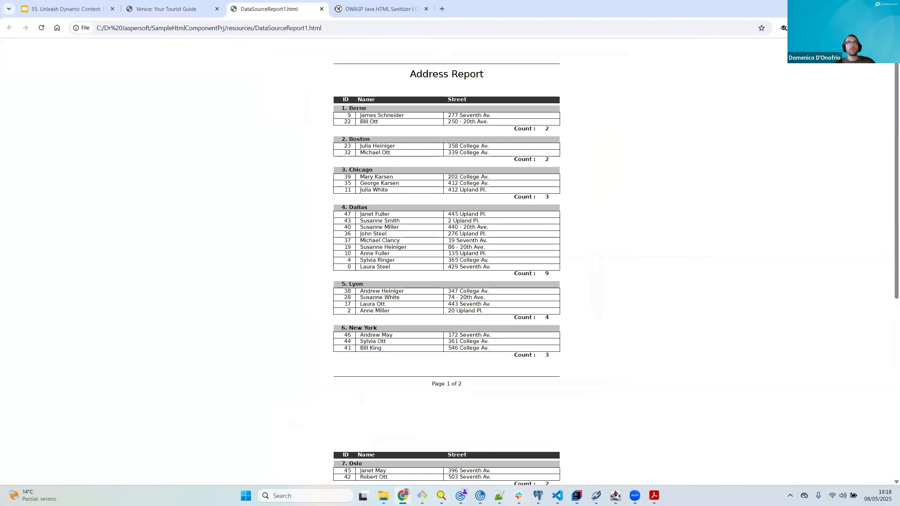
key("alt+Tab")
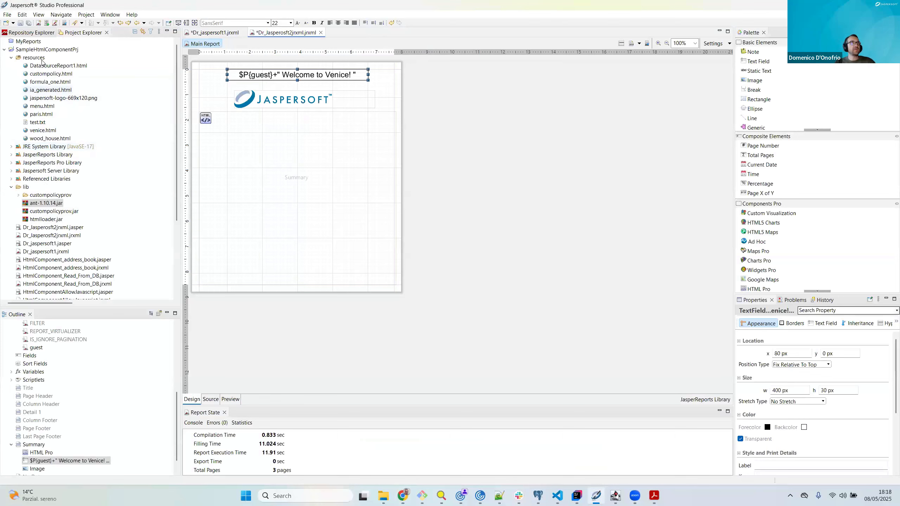
Step: Start a new report in the SampleHtmlComponentPrj project using the Blank A4 template
left_click(53, 51)
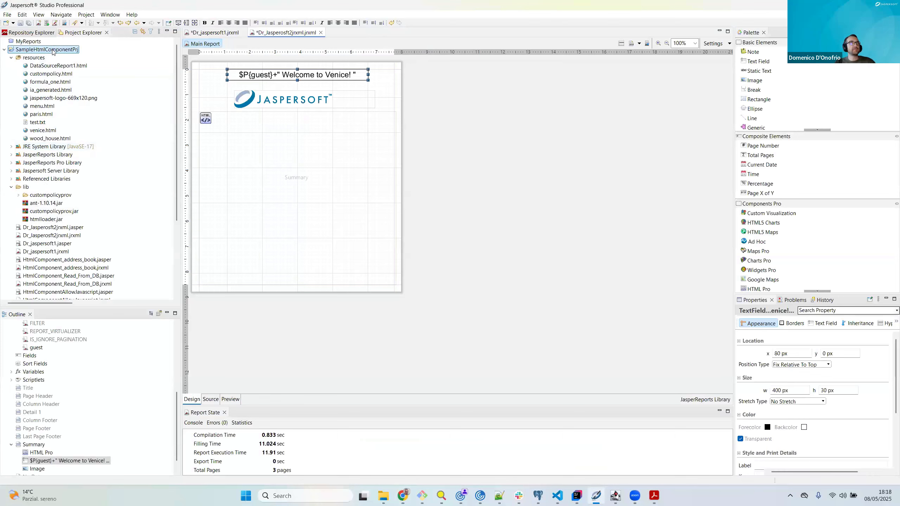
right_click(53, 52)
mouse_move(79, 54)
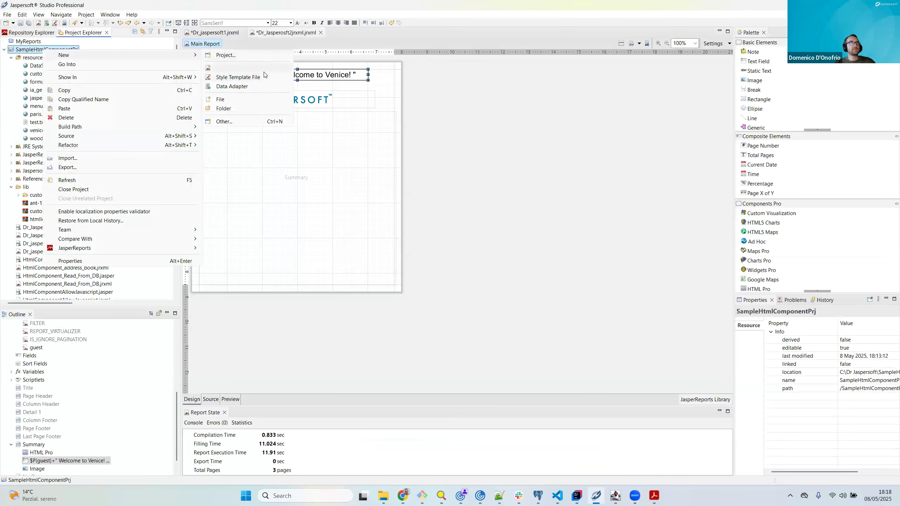
left_click(417, 201)
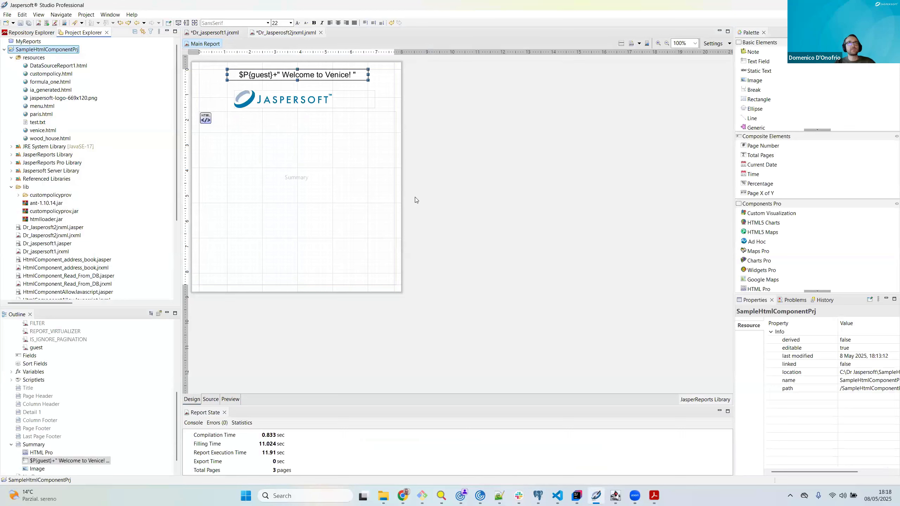
left_click(495, 303)
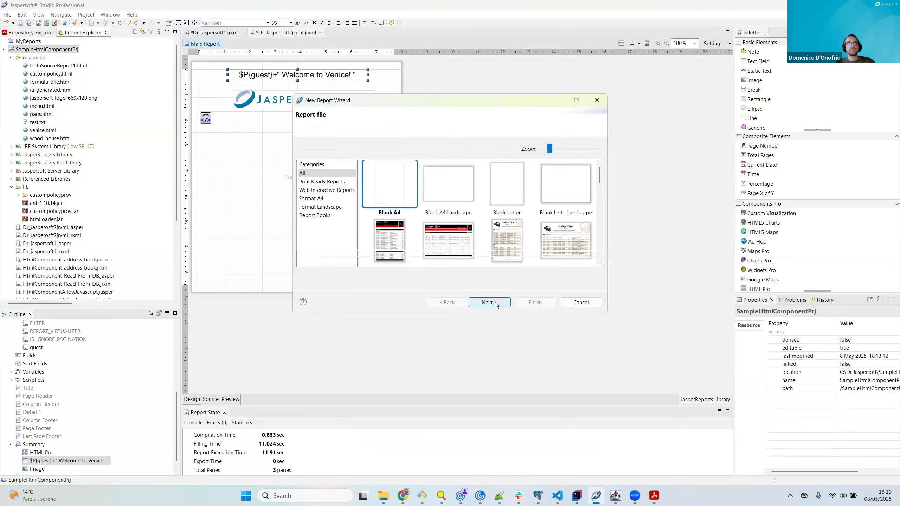
Step: Name the report file Dr_Jaspersoft3.jrxml and generate it with the One Empty Record data adapter
double_click(345, 261)
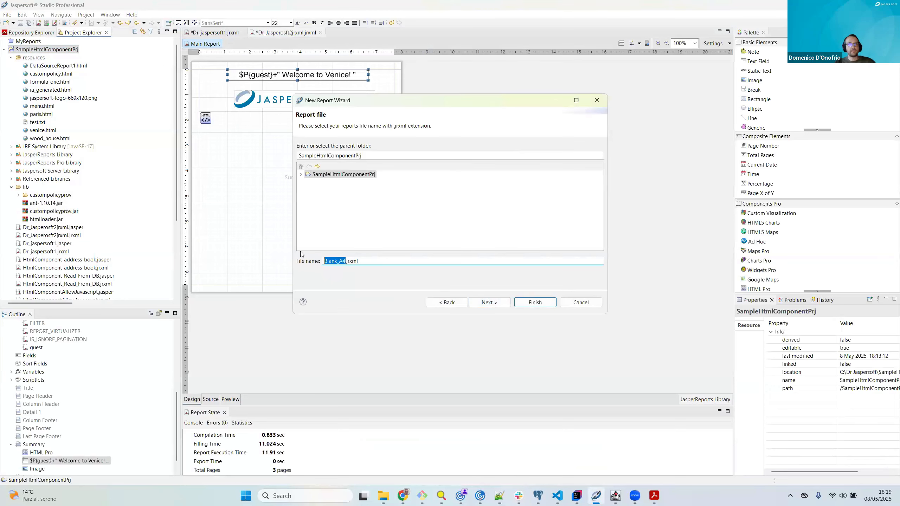
type("Dr")
type("_Jaspe")
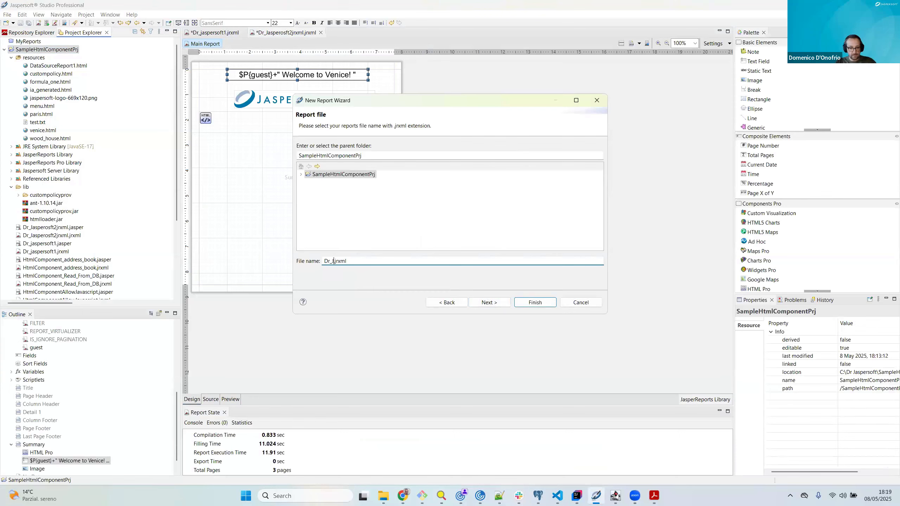
type("rsoft3")
left_click(497, 305)
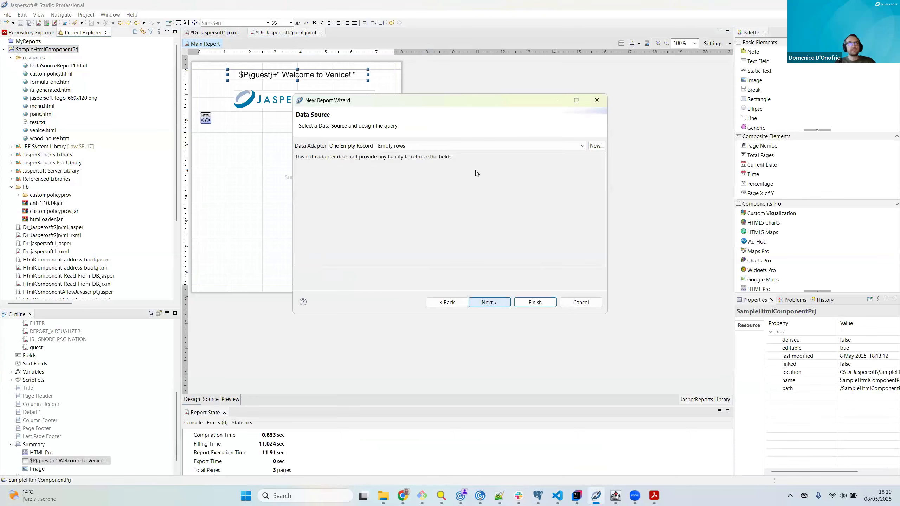
left_click(500, 301)
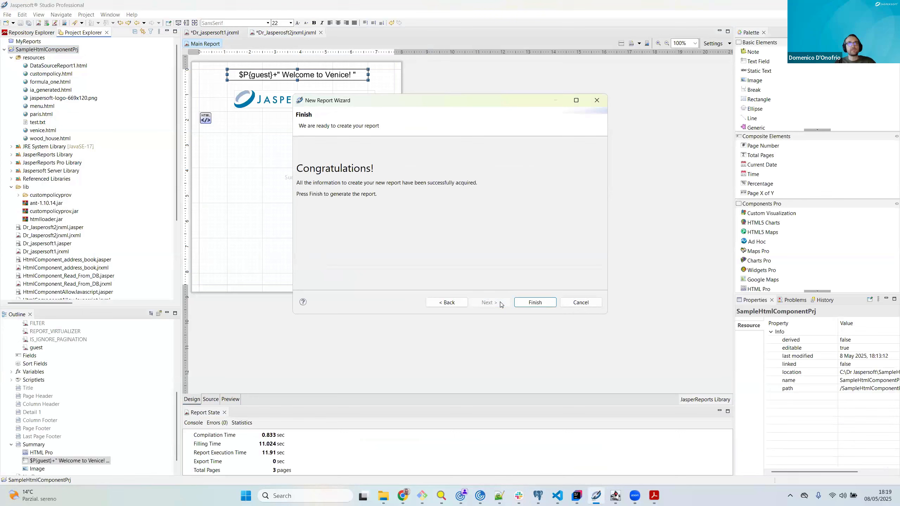
left_click(534, 303)
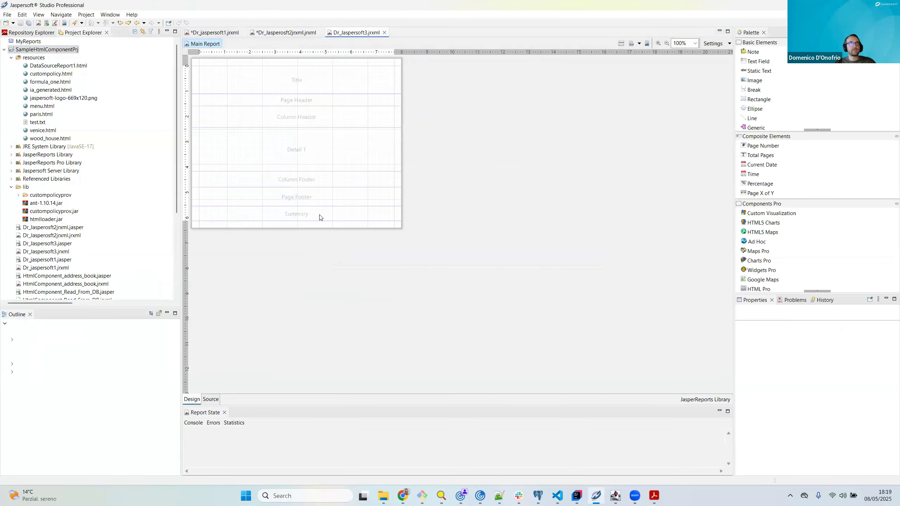
Step: Delete the Title, Page Header, Column Header, Detail 1, Column Footer, Page Footer and Background bands and heighten the Summary band
left_click_drag(314, 241, 316, 328)
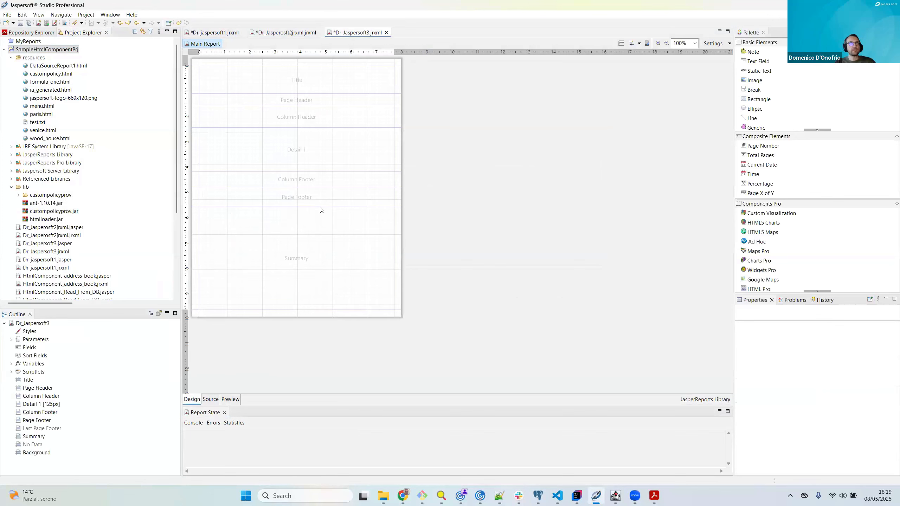
left_click_drag(324, 189, 325, 190)
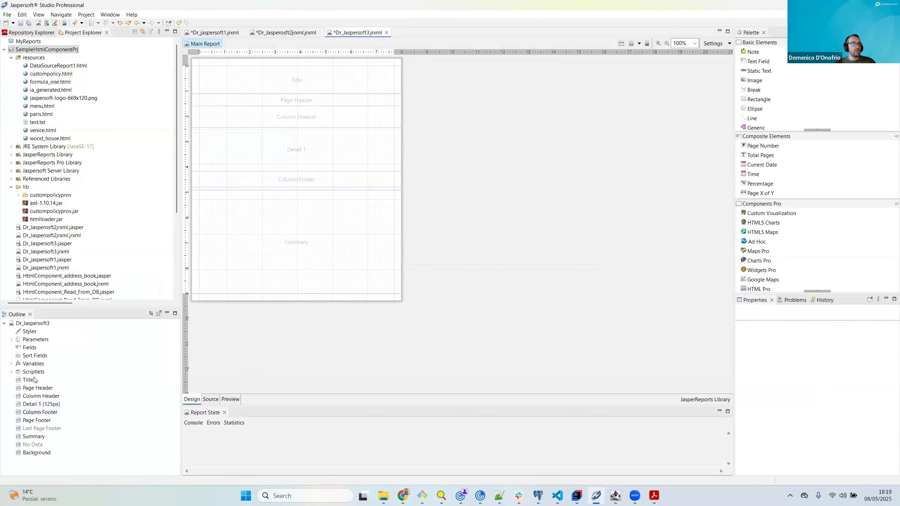
left_click(32, 381)
left_click(36, 388, "ctrl")
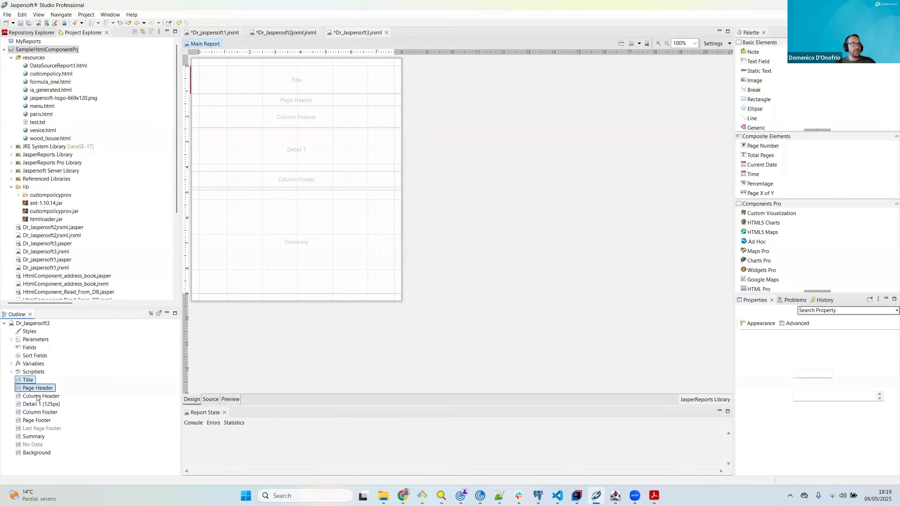
left_click(39, 396, "ctrl")
left_click(40, 405, "ctrl")
left_click(39, 412, "ctrl")
left_click(37, 420, "ctrl")
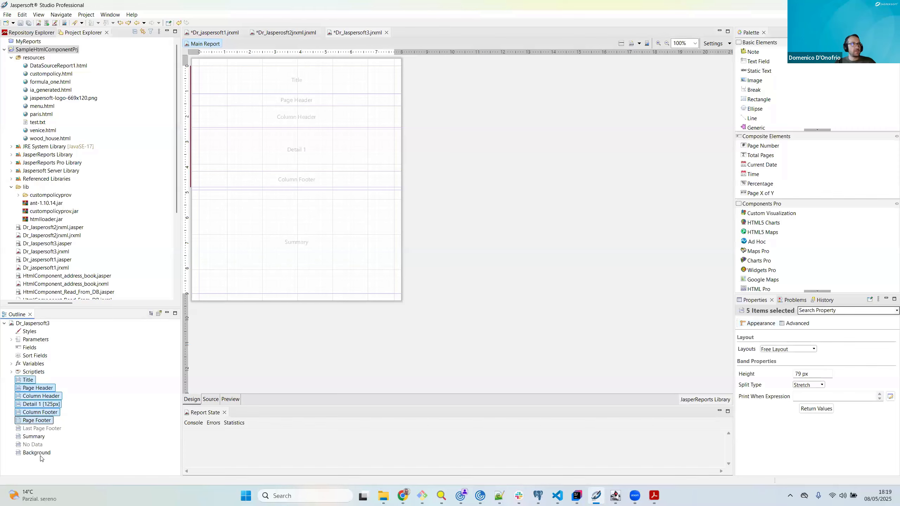
left_click(43, 454, "ctrl")
key("Delete")
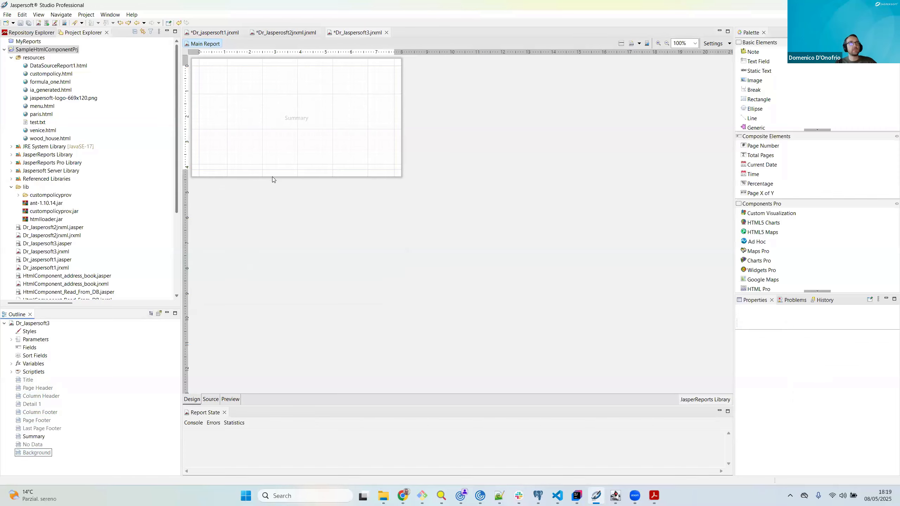
left_click_drag(304, 176, 293, 272)
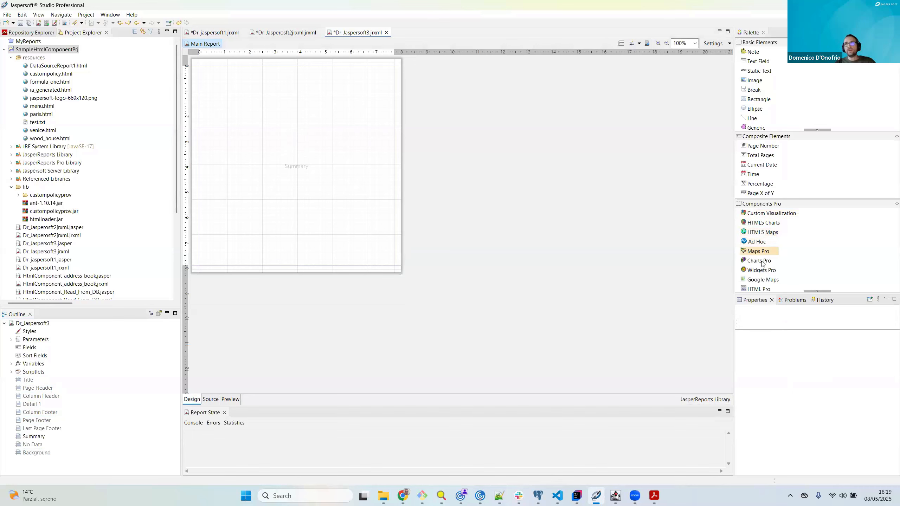
Step: Add an HTML Pro element to the Summary band at x 0, y 20 px and enlarge it to nearly fill the band
left_click_drag(758, 289, 236, 99)
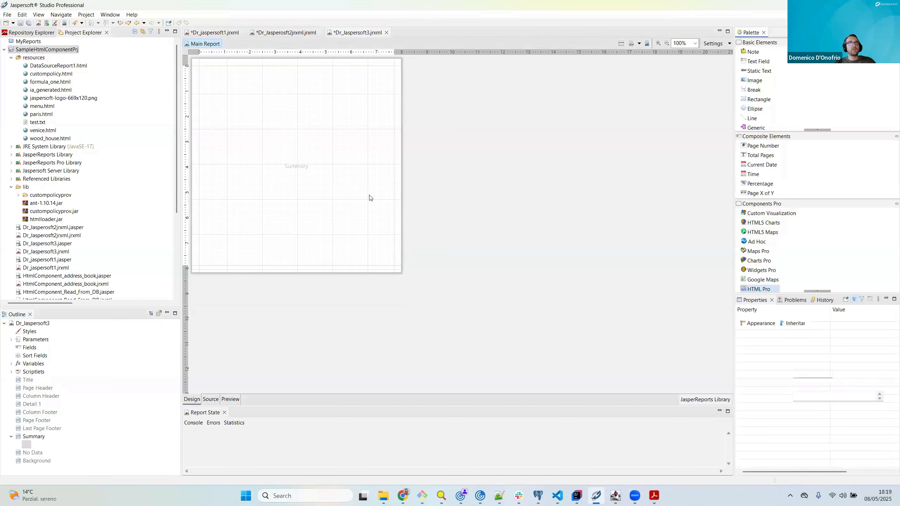
left_click_drag(305, 139, 261, 111)
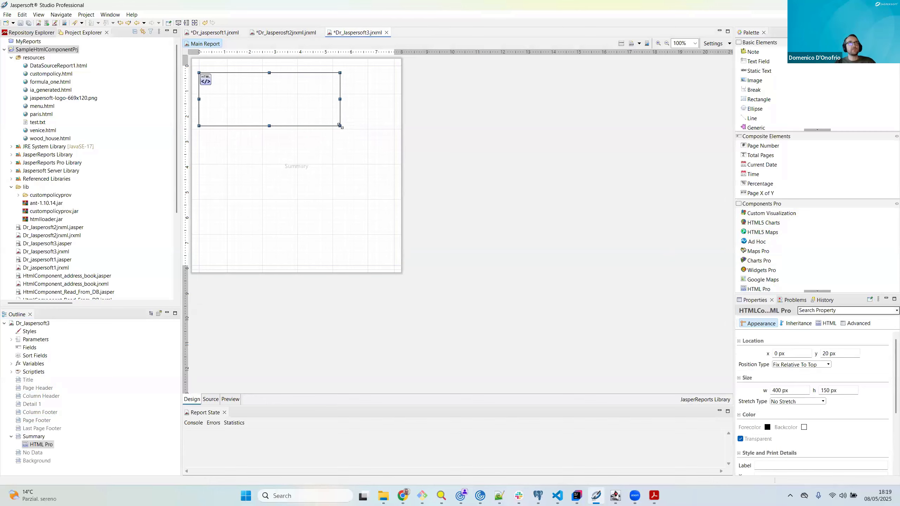
left_click_drag(341, 126, 890, 343)
Step: Set the HTML Pro element's content expression to the copied FileUtils.readFully expression loading DataSourceReport1.html, and save the report
left_click(827, 323)
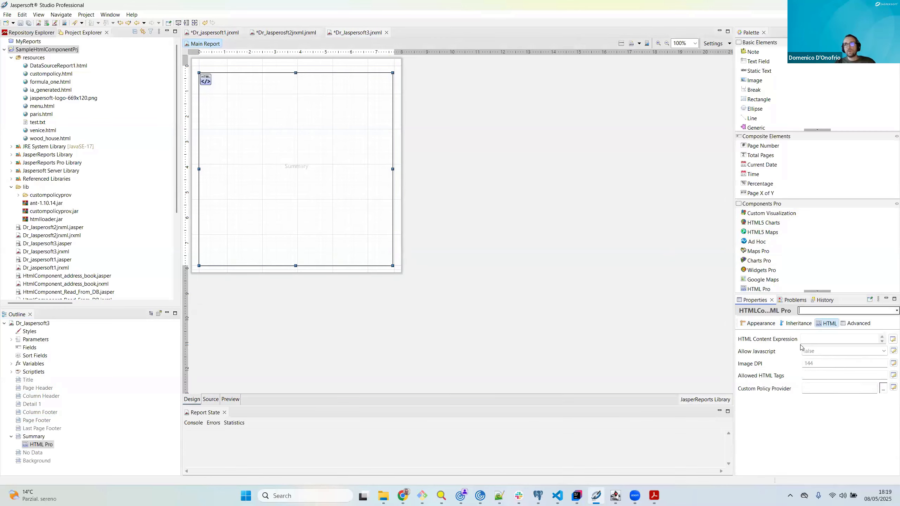
left_click(809, 340)
left_click(892, 339)
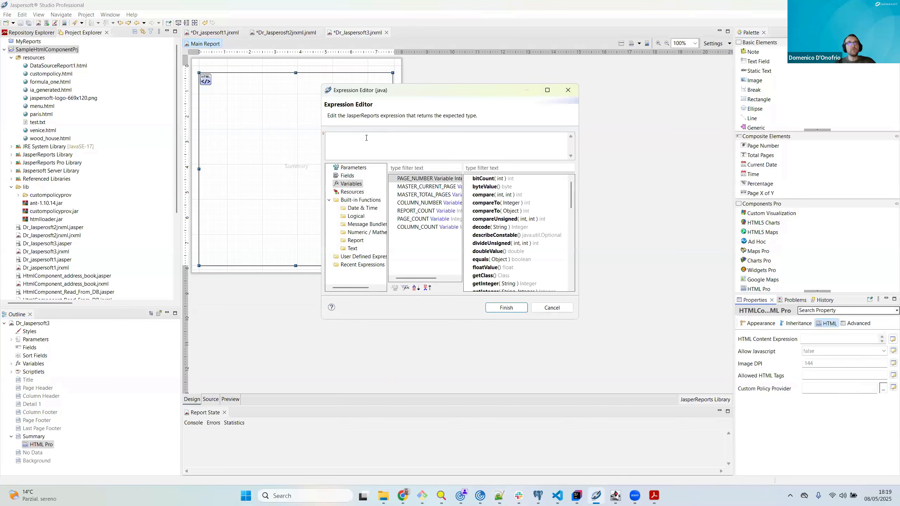
type("org.apache.tools.ant.util.FileUtils.readFully(new java.io.InputStreamReader (net.sf.jasperreports.engine.util.JRLoader.getResourceInputStream(\"DataSourceReport1.html\")))")
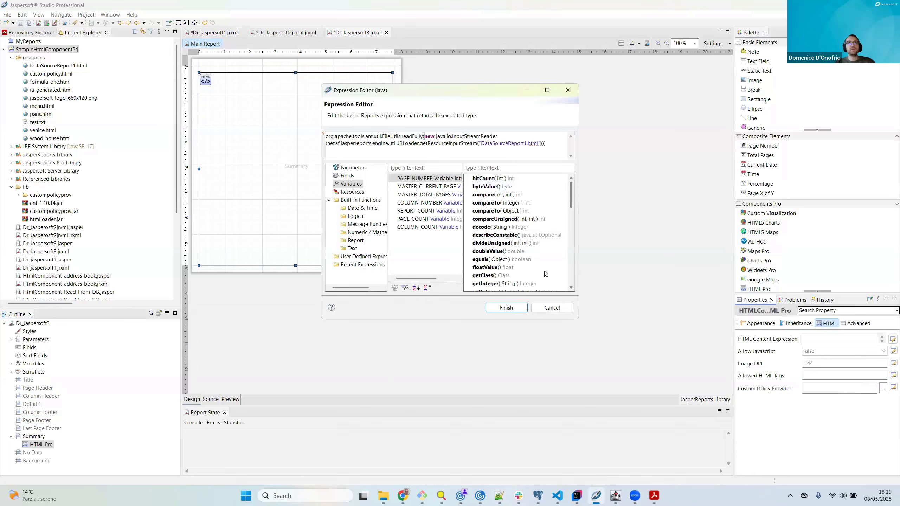
left_click(506, 307)
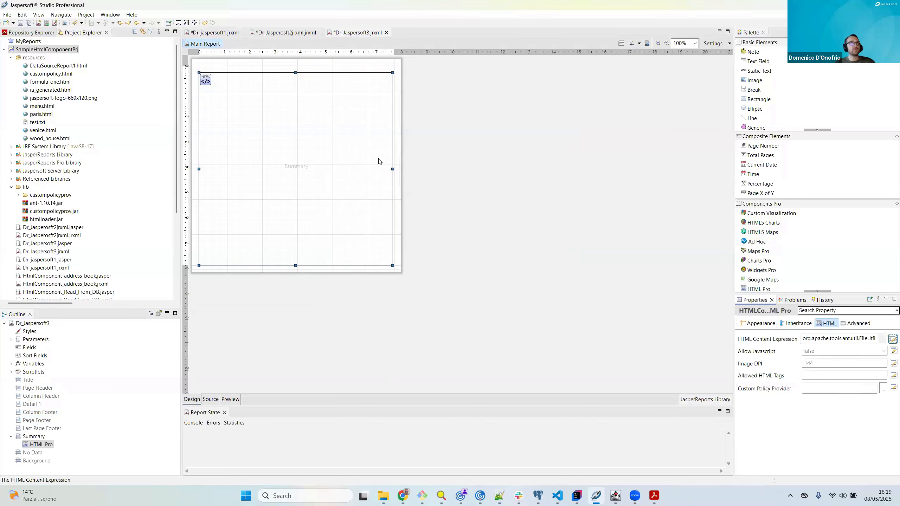
left_click(21, 23)
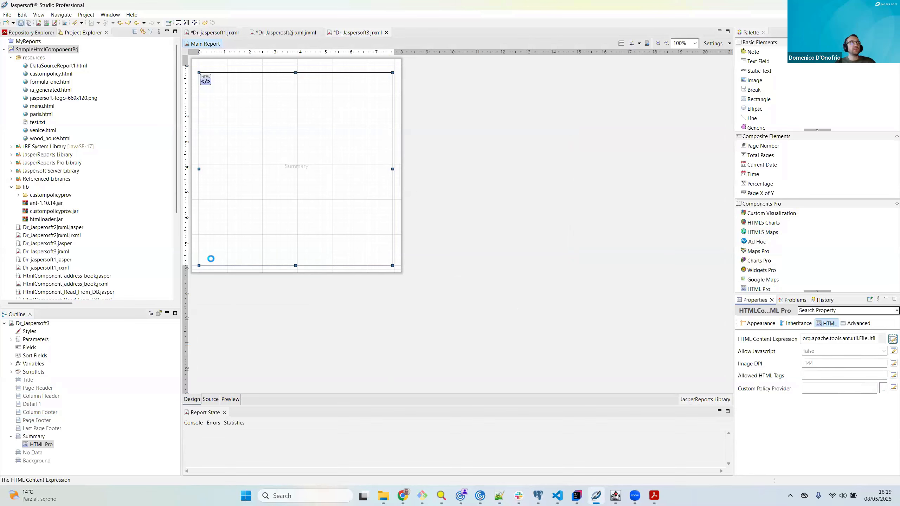
Step: Preview the Dr_Jaspersoft3 report and page through its output
left_click(231, 400)
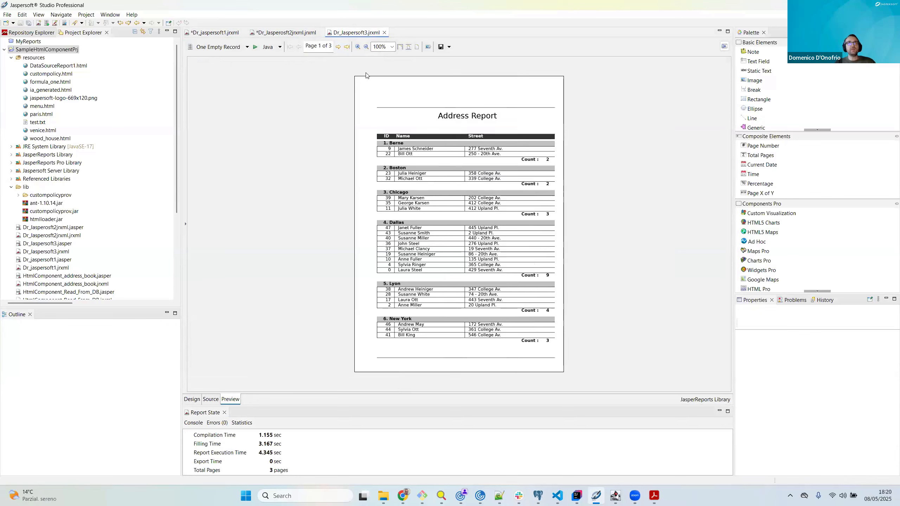
left_click(339, 47)
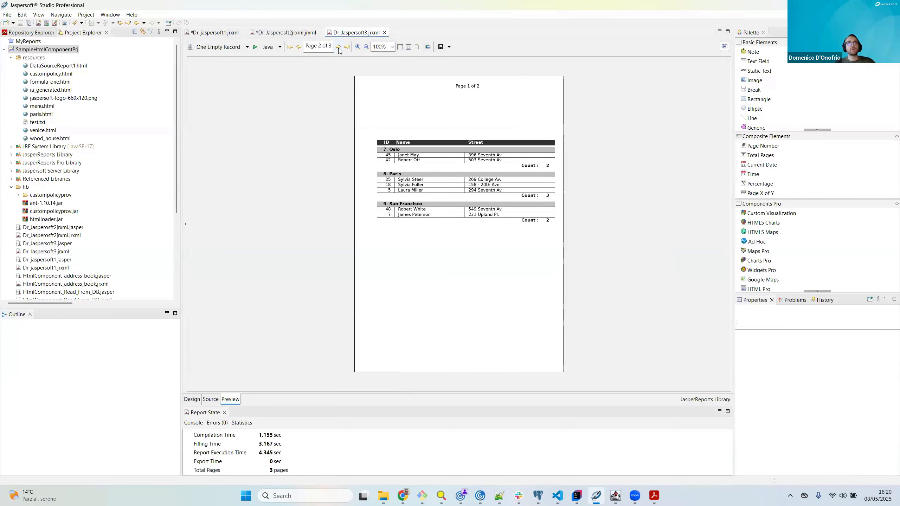
left_click(299, 47)
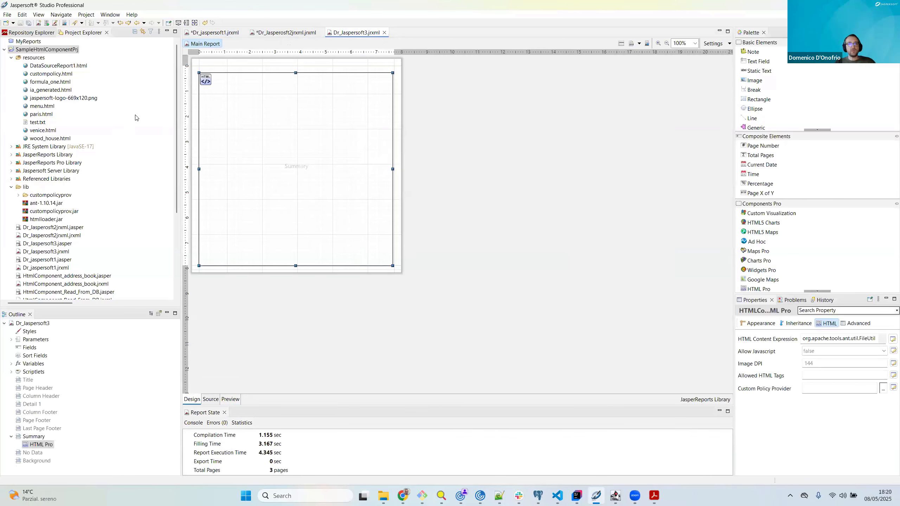
Step: Open the HtmlComponentCustomPolicy.jrxml sample report from the project for editing
scroll(55, 172, "down", 4)
scroll(56, 172, "up", 3)
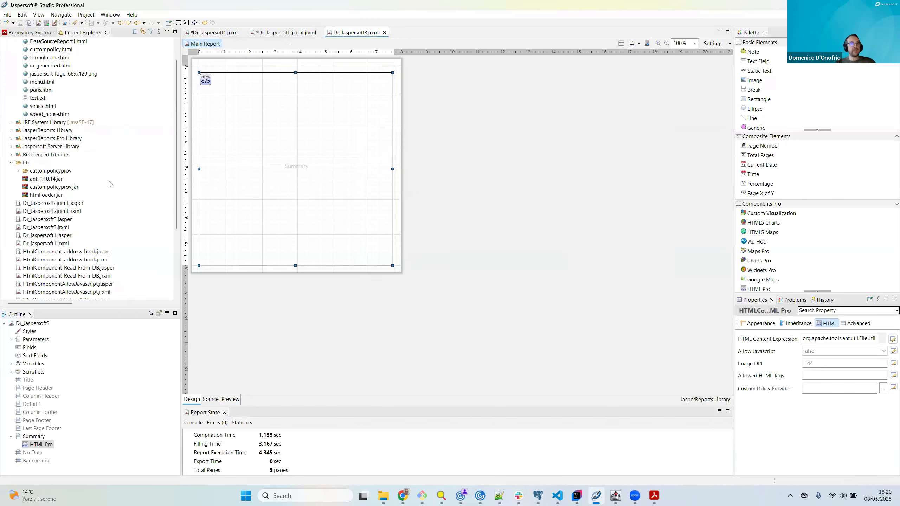
scroll(137, 151, "down", 2)
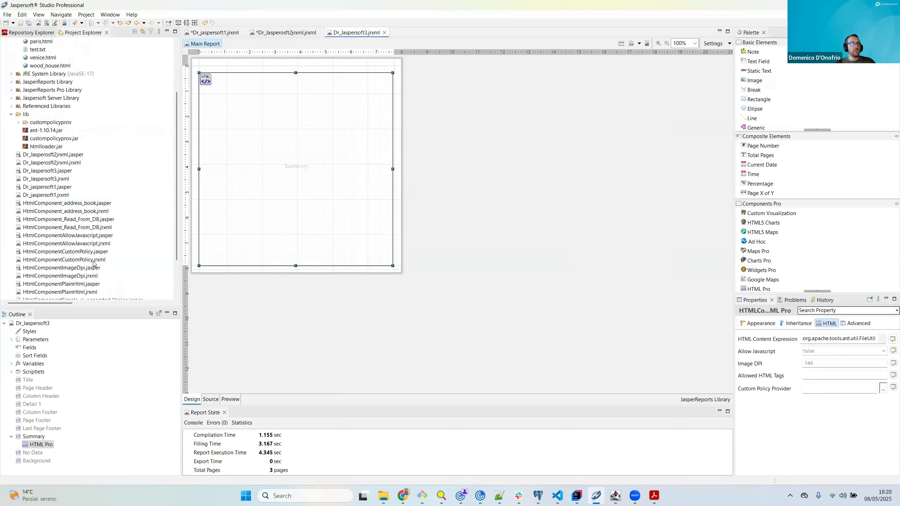
scroll(117, 201, "down", 2)
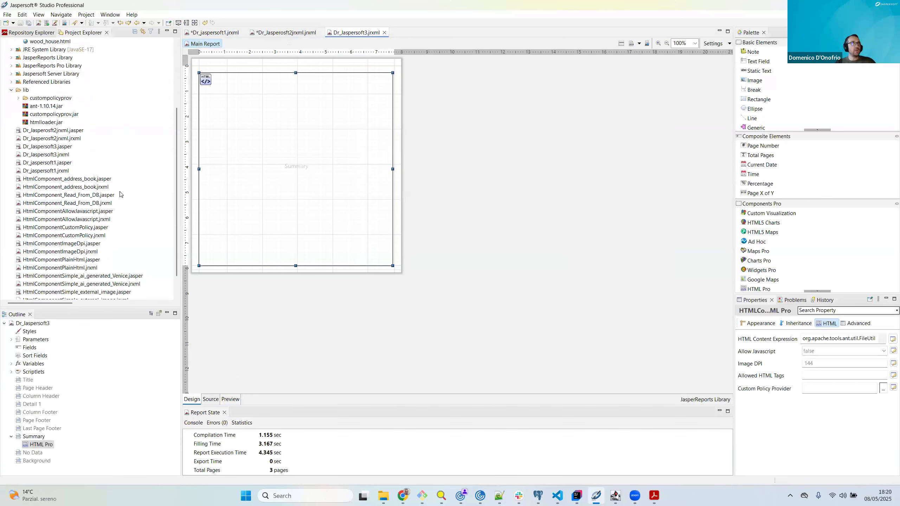
double_click(91, 212)
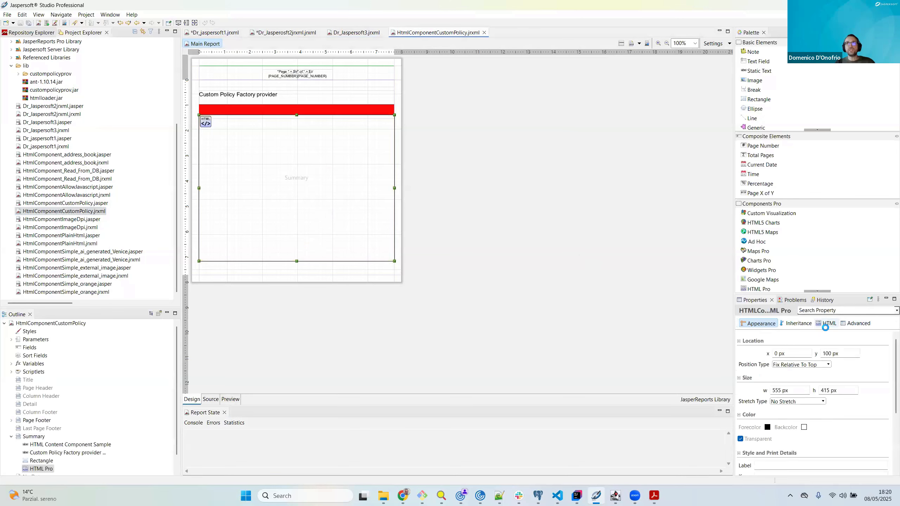
Step: Examine the HTML Pro element's content expression in an enlarged Expression Editor and close it without changes
left_click(825, 324)
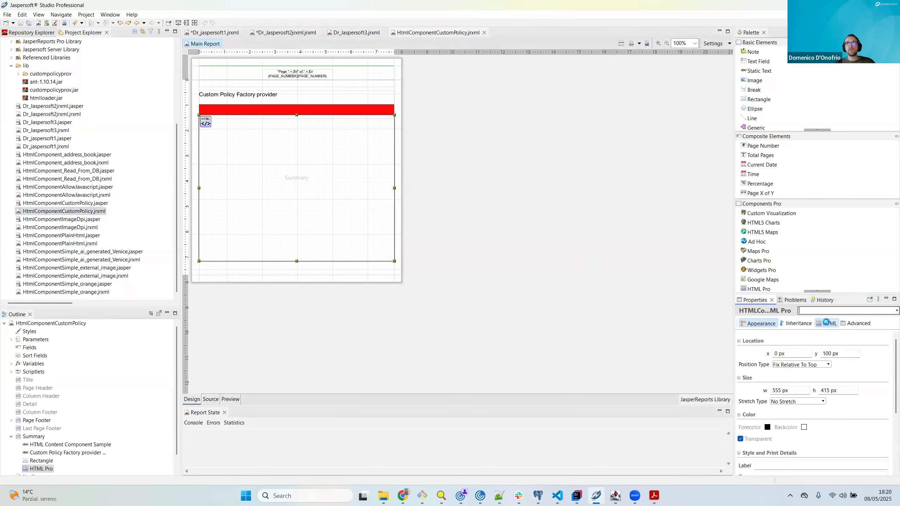
left_click(893, 339)
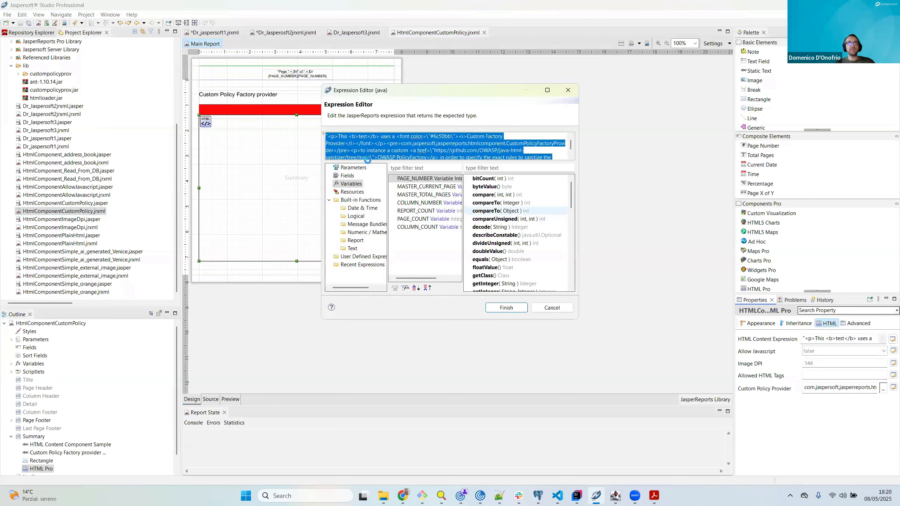
left_click(389, 140)
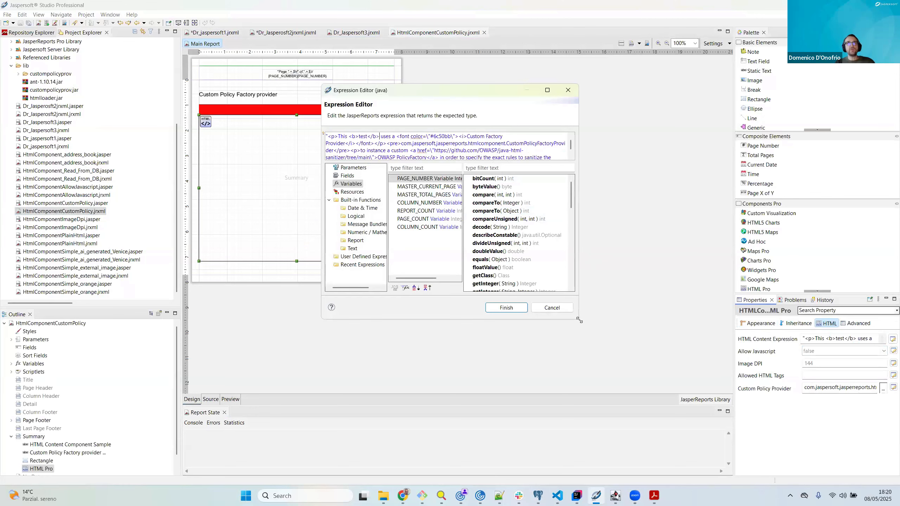
left_click_drag(579, 321, 632, 396)
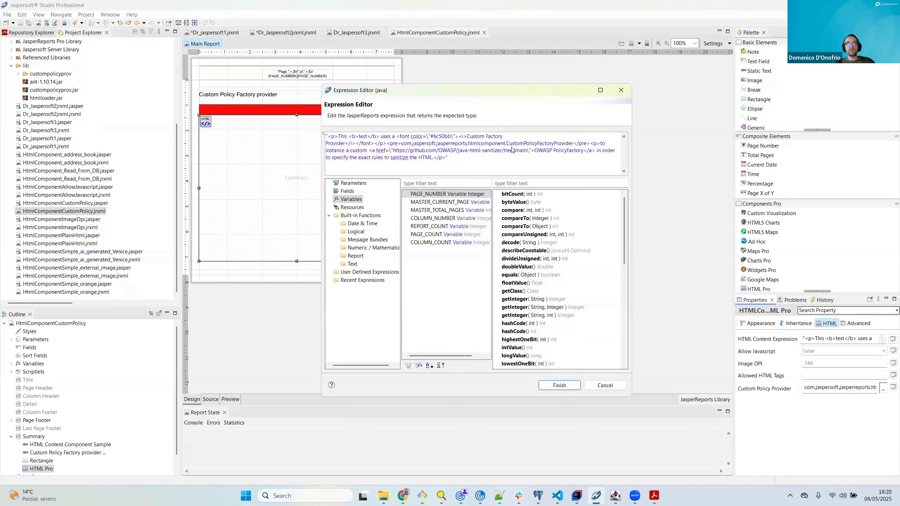
left_click(614, 390)
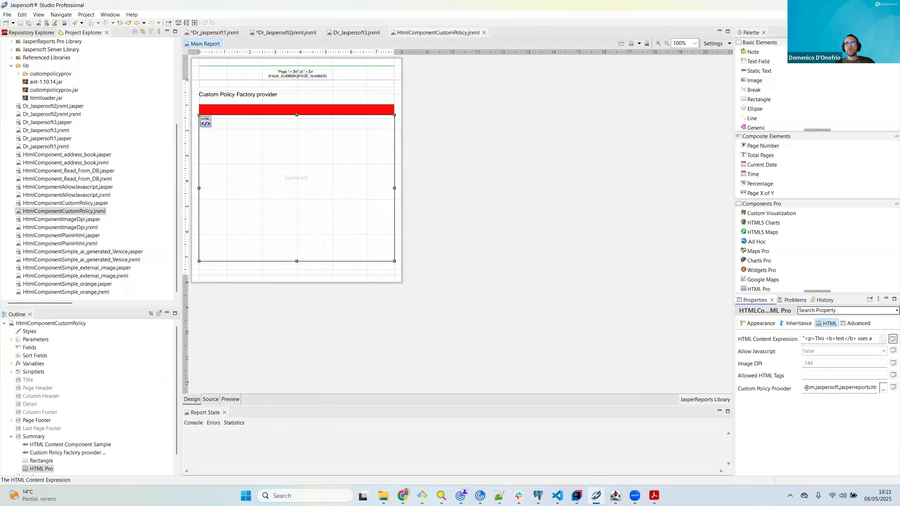
Step: Inspect the Custom Policy Provider class name, switch to IntelliJ IDEA to read CustomPolicyFactoryProvider.java's disallowed and allowed elements, and return to the report
double_click(853, 387)
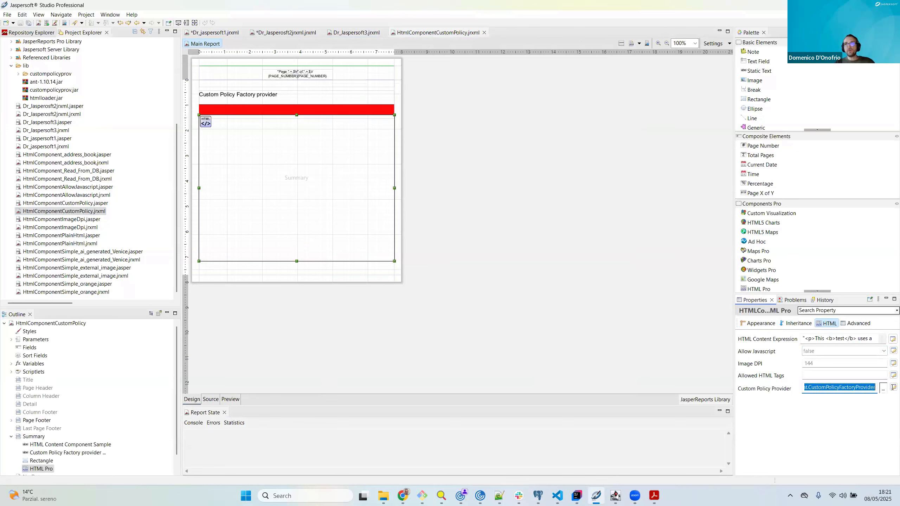
left_click(842, 389)
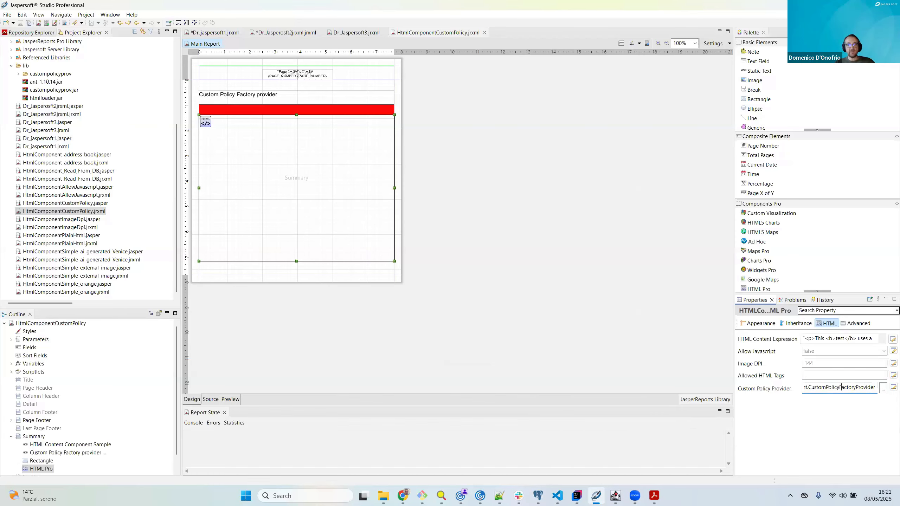
key("alt+Tab")
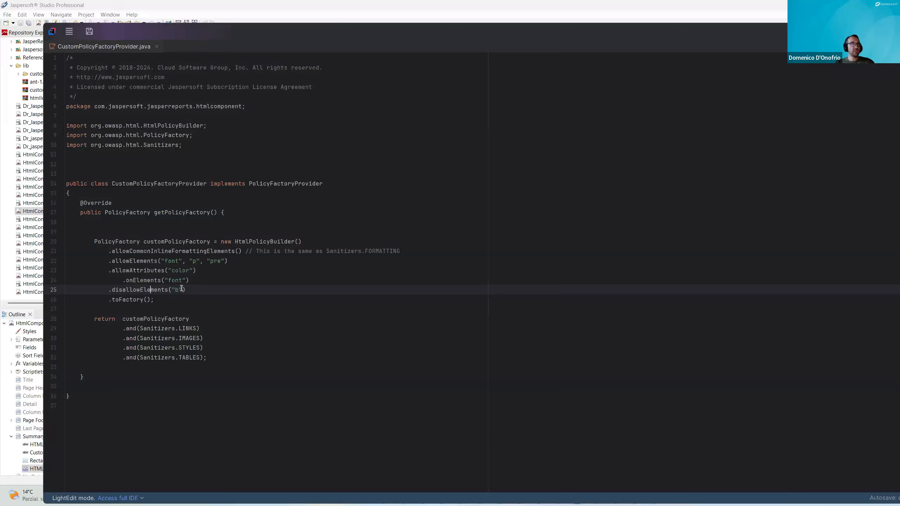
left_click_drag(172, 290, 182, 290)
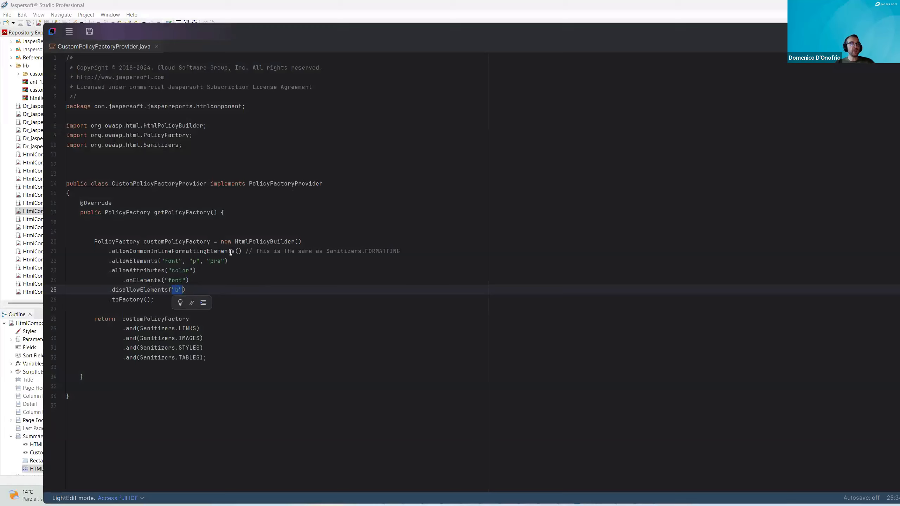
left_click(197, 252)
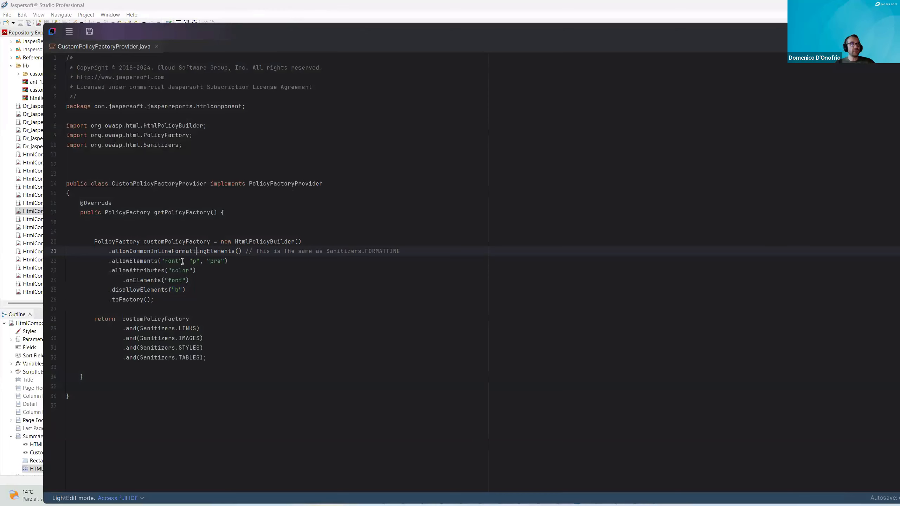
left_click(324, 5)
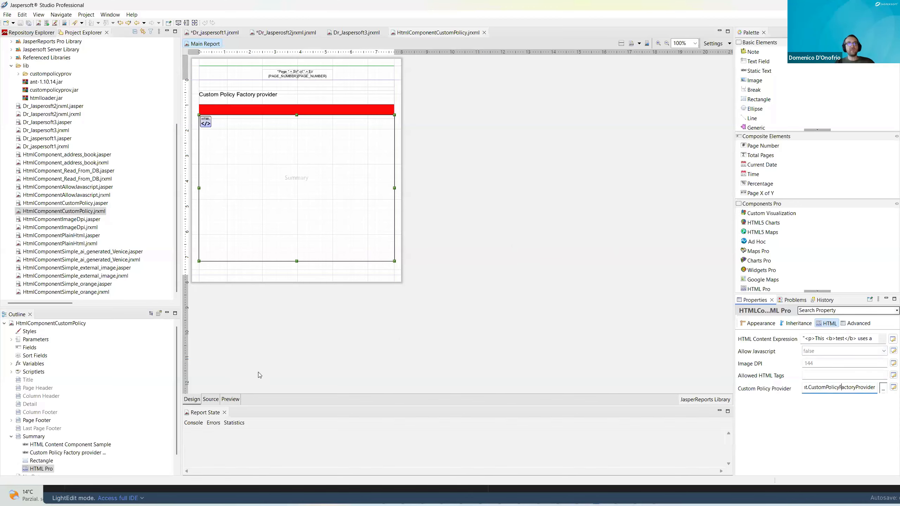
Step: Preview the HtmlComponentCustomPolicy report at 125% zoom and return to its design
left_click(234, 400)
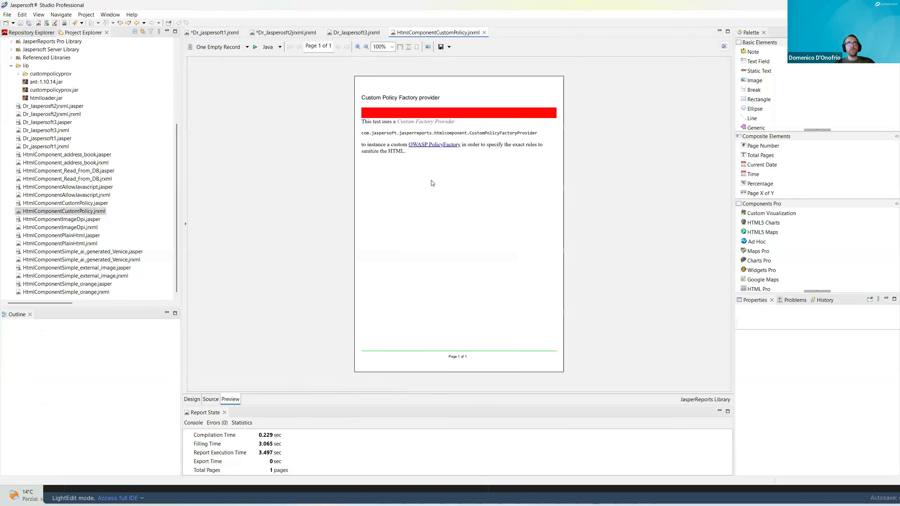
left_click(358, 46)
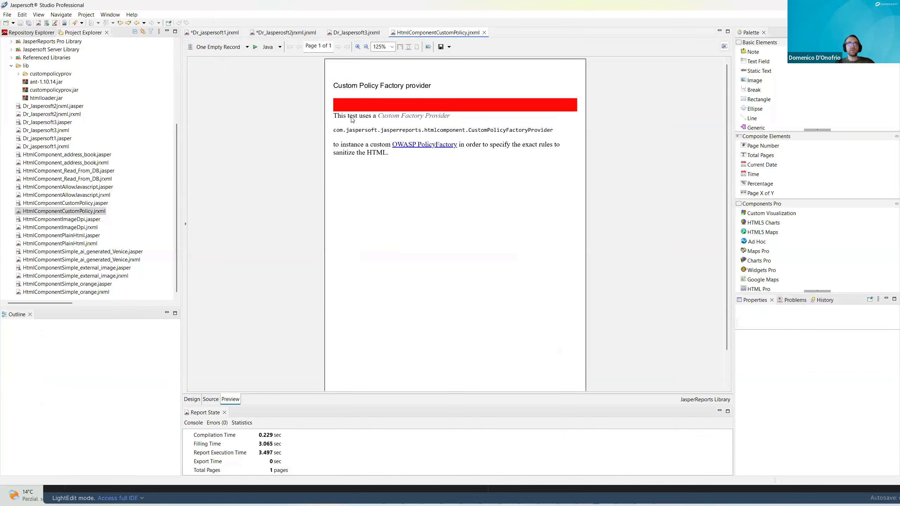
left_click(192, 399)
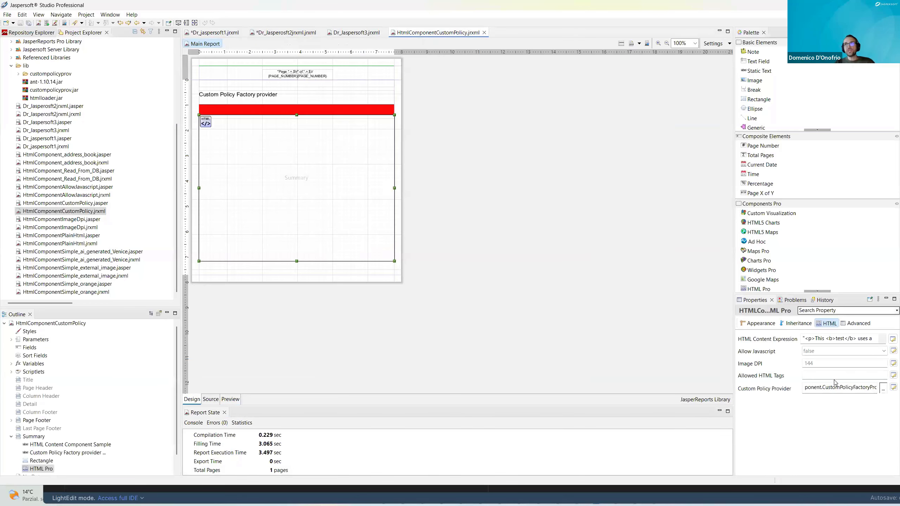
Step: Clear the HTML Pro element's Custom Policy Provider and preview the report without it
double_click(833, 387)
type("com.jaspersoft.jasperrepor")
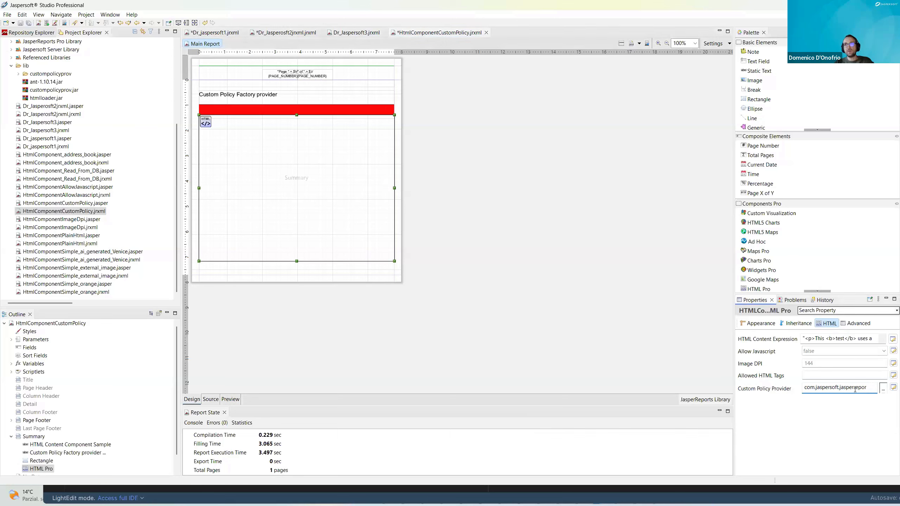
key("BackSpace")
key("BackSpace")
key("BackSpace")
key("BackSpace")
key("BackSpace")
key("BackSpace")
key("BackSpace")
key("BackSpace")
key("BackSpace")
key("BackSpace")
key("BackSpace")
key("BackSpace")
key("BackSpace")
key("BackSpace")
key("BackSpace")
key("BackSpace")
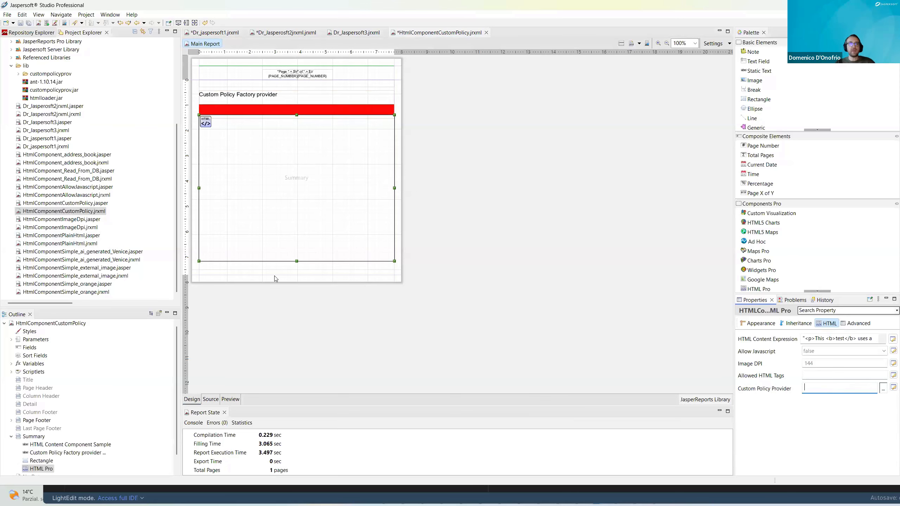
left_click(231, 400)
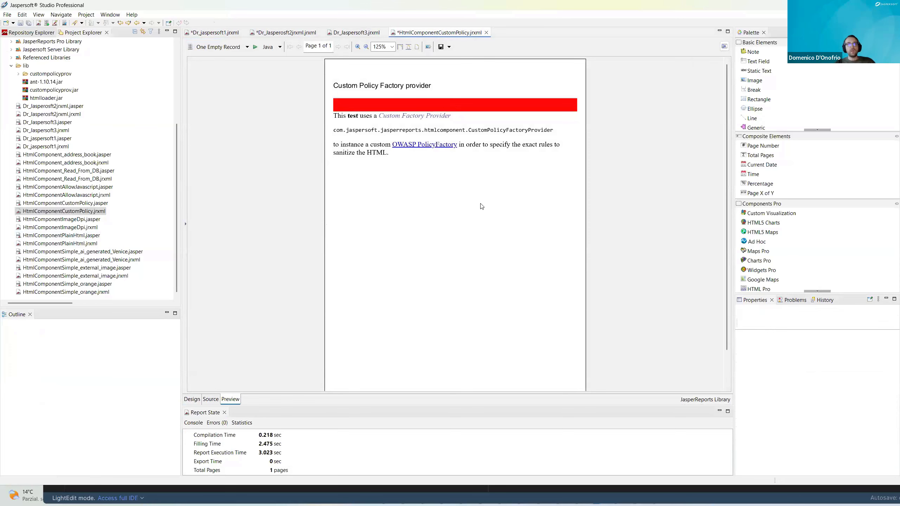
Step: Return to the report design and review the CustomPolicyFactoryProvider.java source code again
left_click(192, 400)
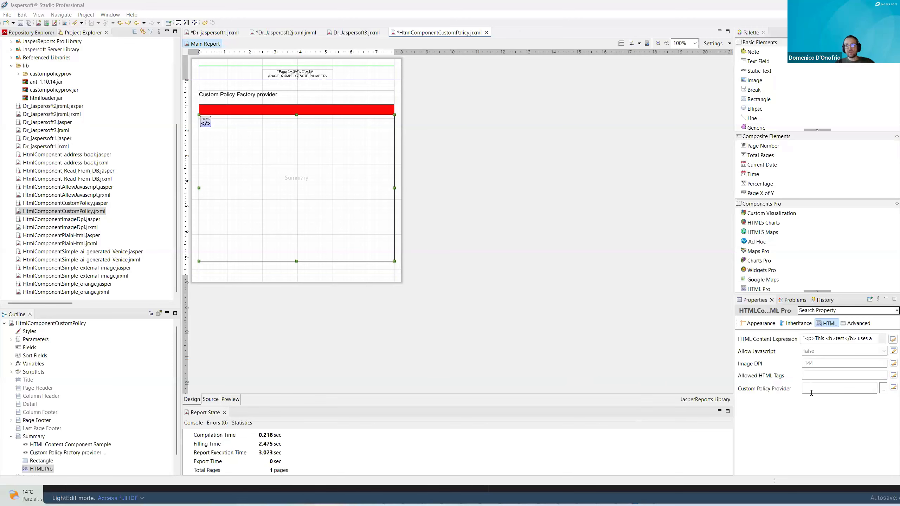
key("alt+Tab")
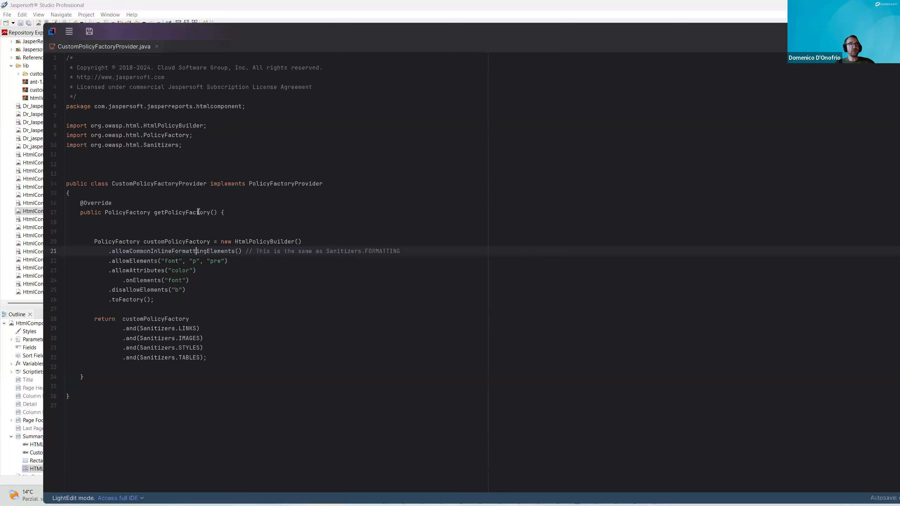
left_click(349, 5)
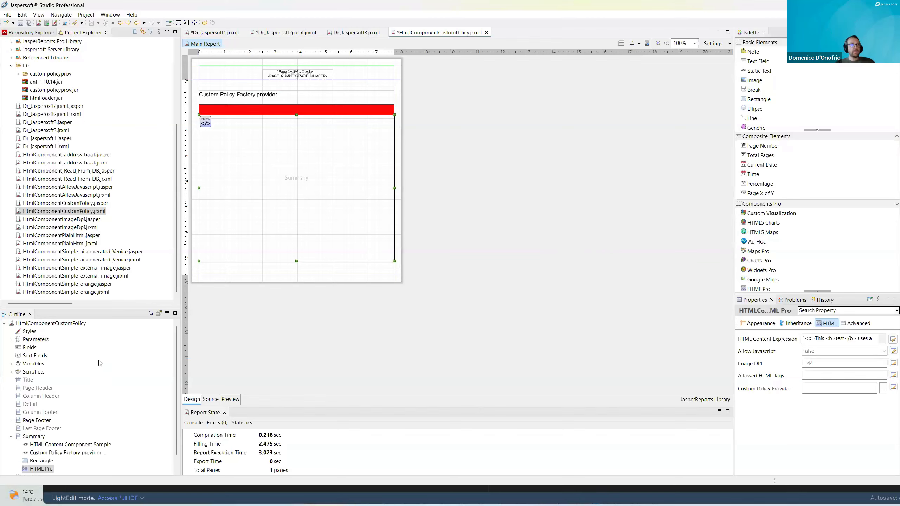
Step: Open the HtmlComponentAllowJavascript.jrxml sample report and select the upper HTML Pro element in its Summary band
double_click(87, 194)
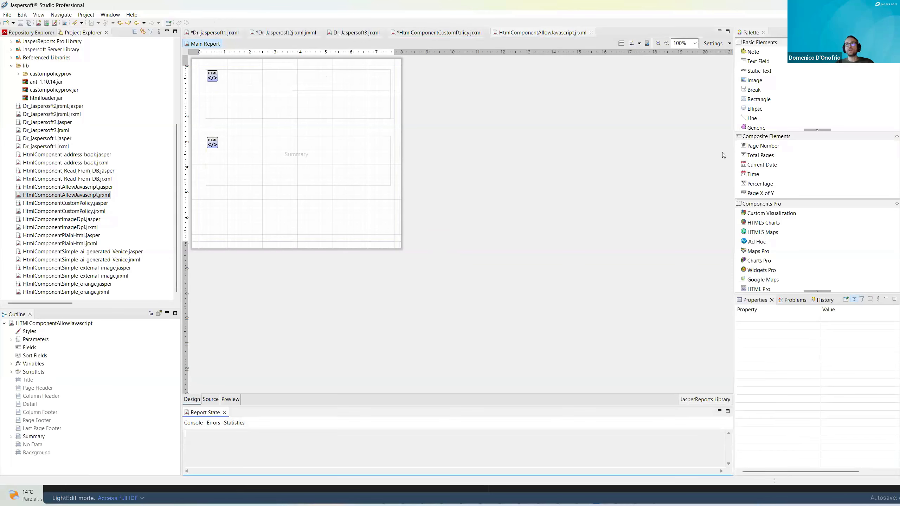
left_click(312, 98)
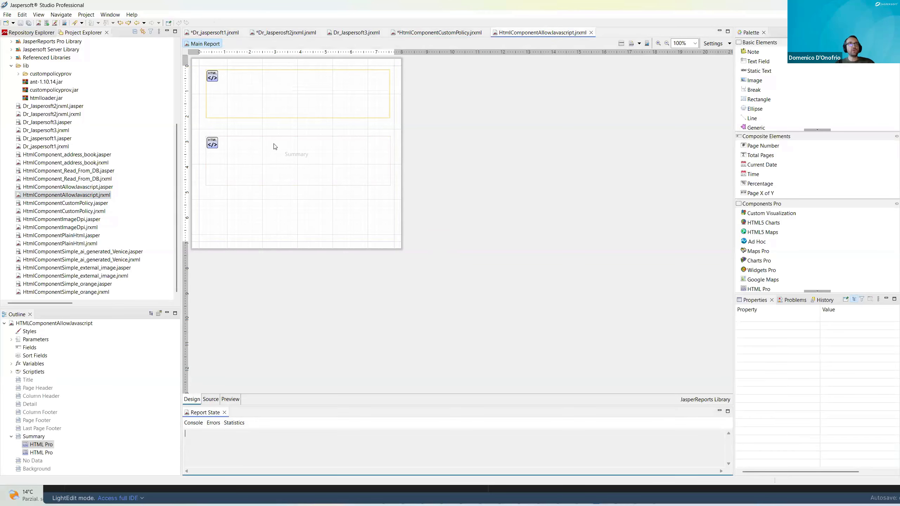
left_click(275, 101)
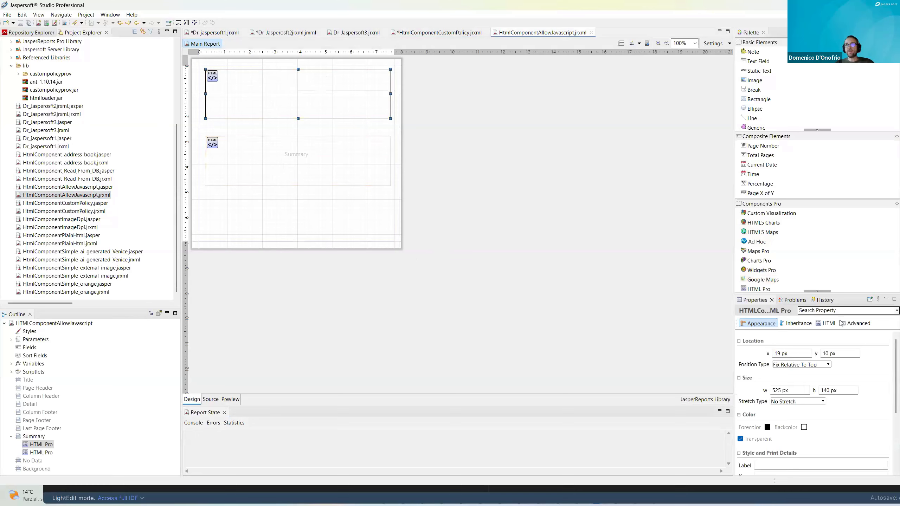
Step: Review the HTML properties of the upper and lower HTML Pro elements, comparing their Allow Javascript settings
left_click(828, 323)
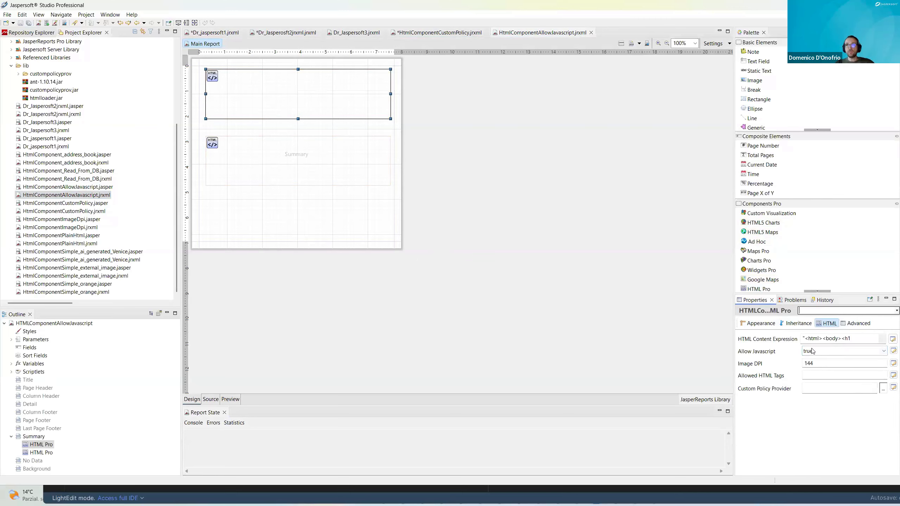
left_click(343, 162)
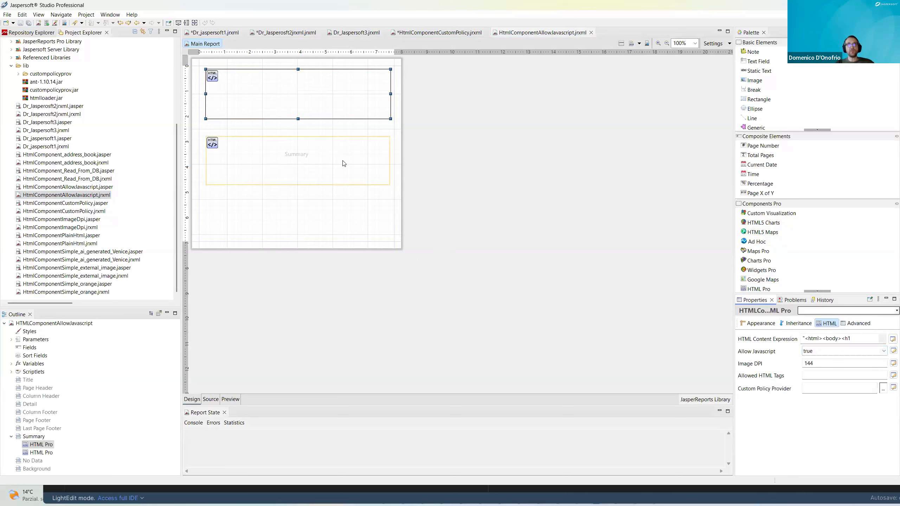
left_click(829, 324)
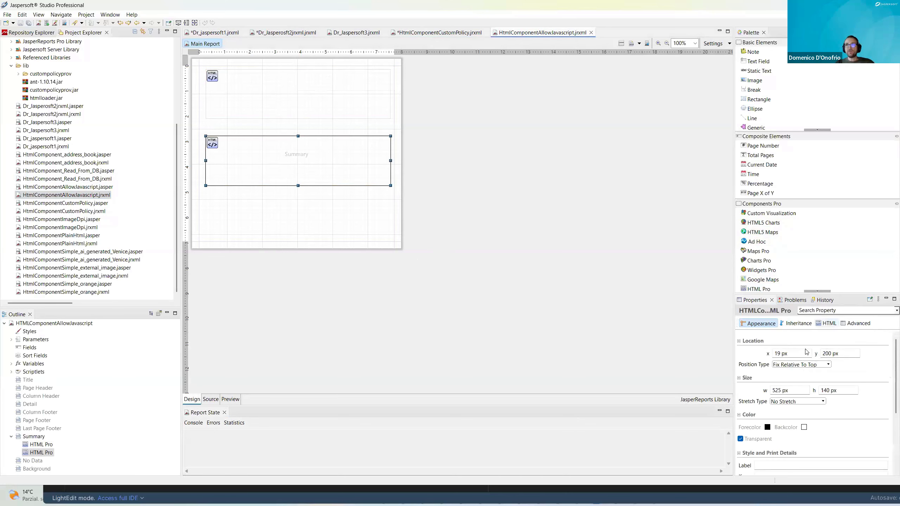
Step: Examine the script that colours the heading in the upper HTML Pro element's content expression, and close the expression without editing it
left_click(261, 91)
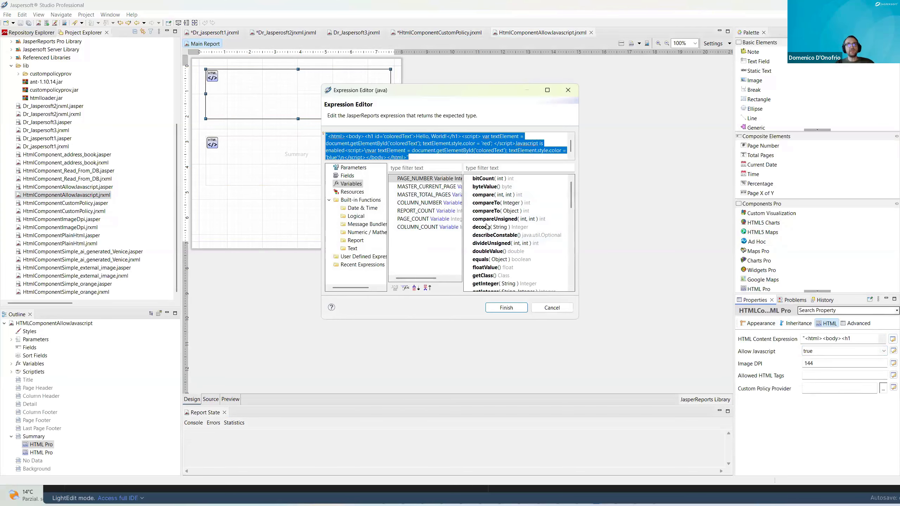
left_click_drag(578, 320, 676, 439)
left_click(448, 151)
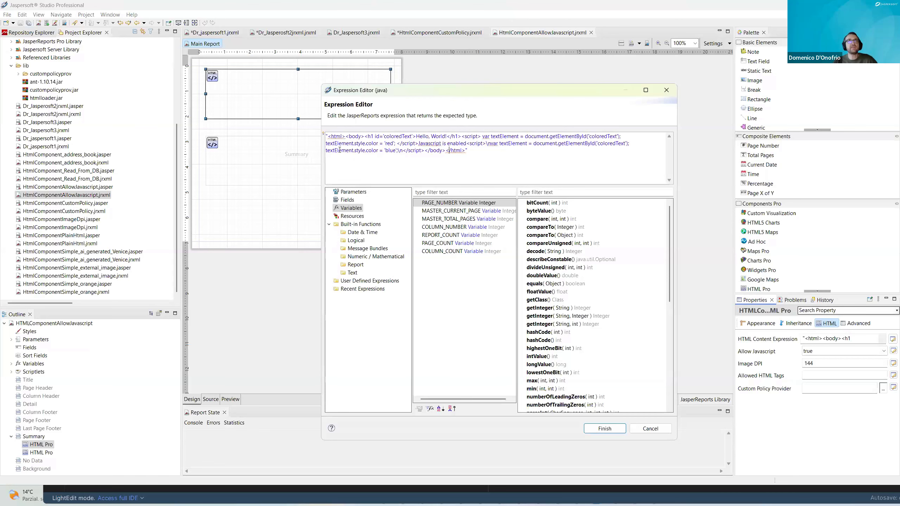
left_click_drag(338, 151, 396, 151)
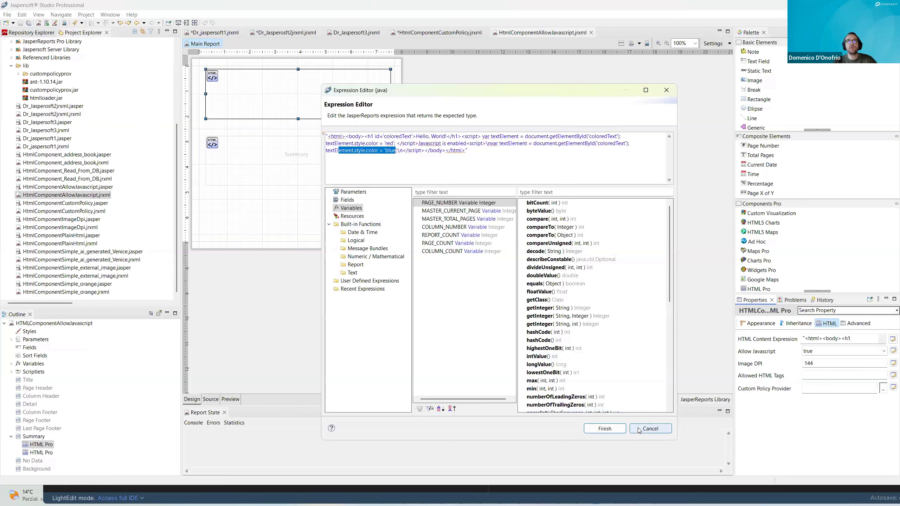
left_click(650, 429)
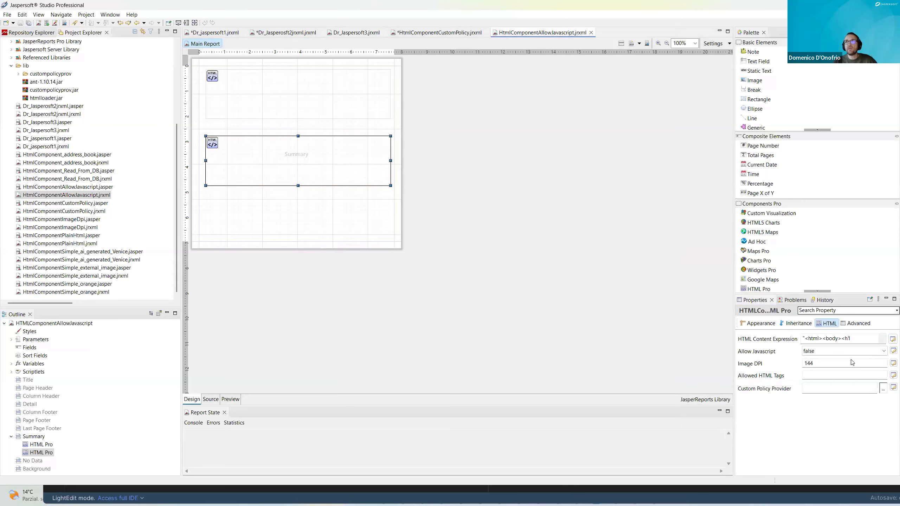
Step: Examine the heading colour script in the lower HTML Pro element's content expression, and close the expression without editing it
left_click(893, 340)
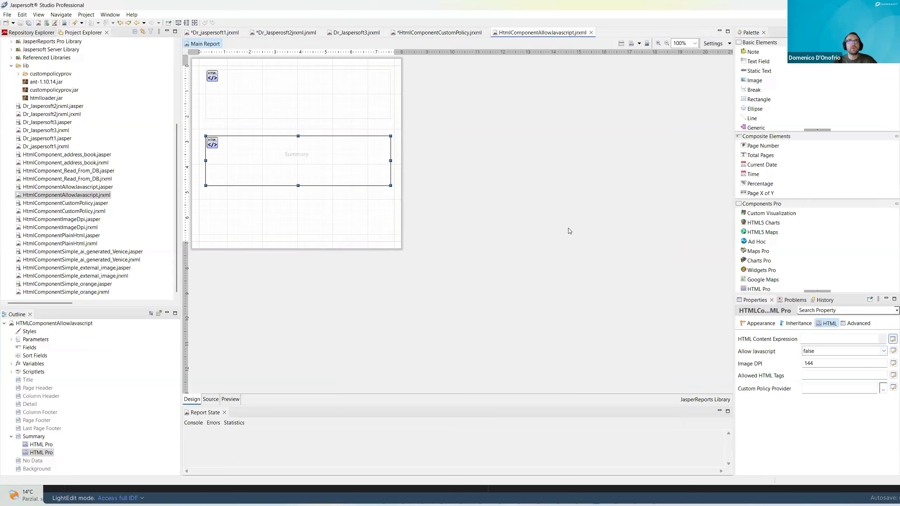
left_click(395, 149)
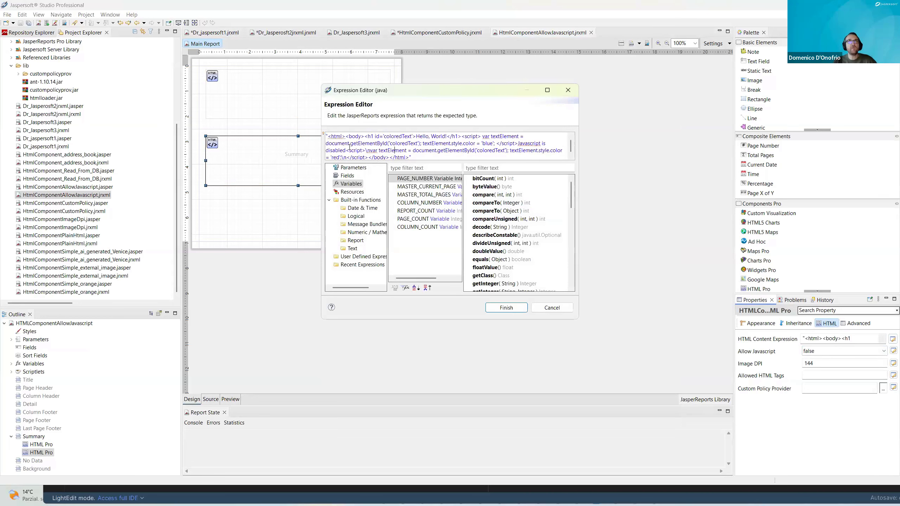
left_click_drag(577, 320, 582, 322)
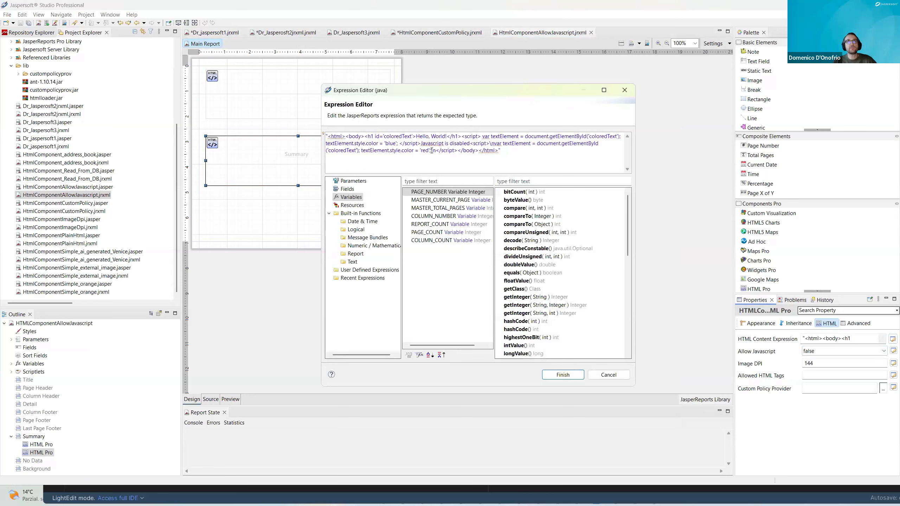
left_click_drag(429, 151, 362, 150)
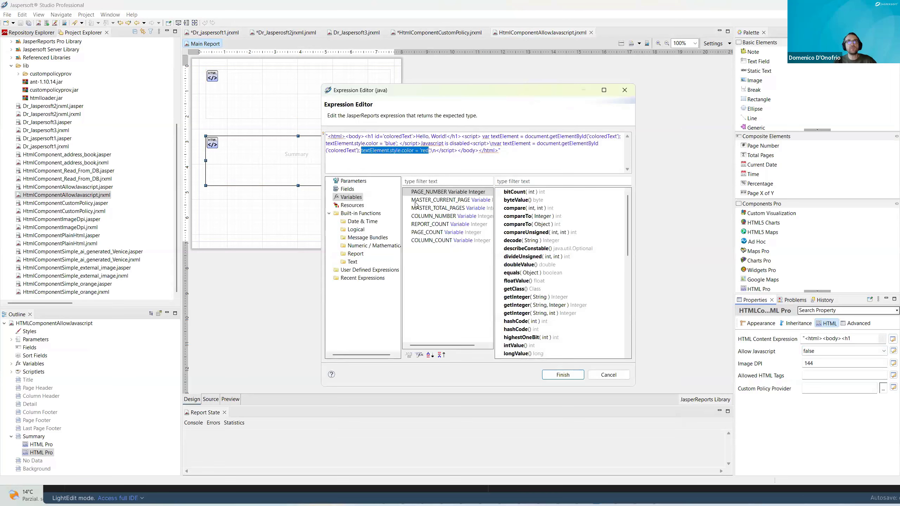
left_click(615, 373)
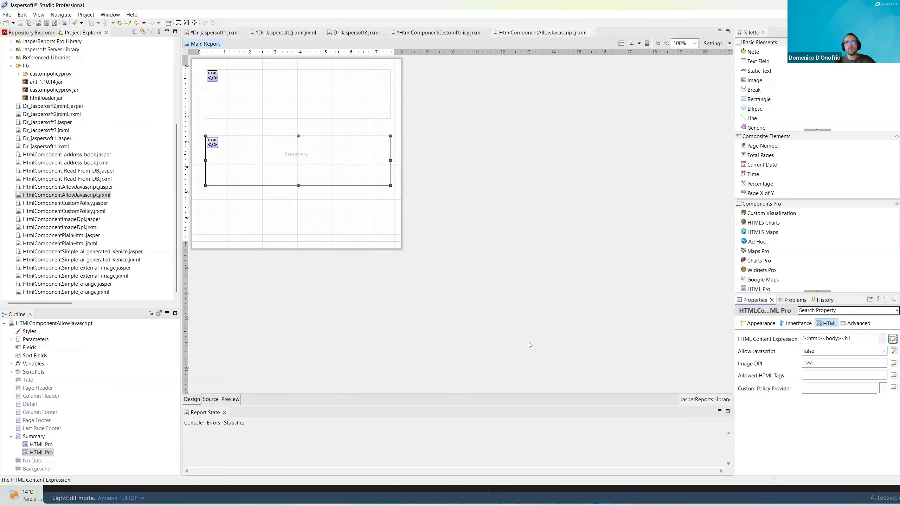
Step: Preview the HtmlComponentAllowJavascript report with its original settings and return to its design
left_click(231, 400)
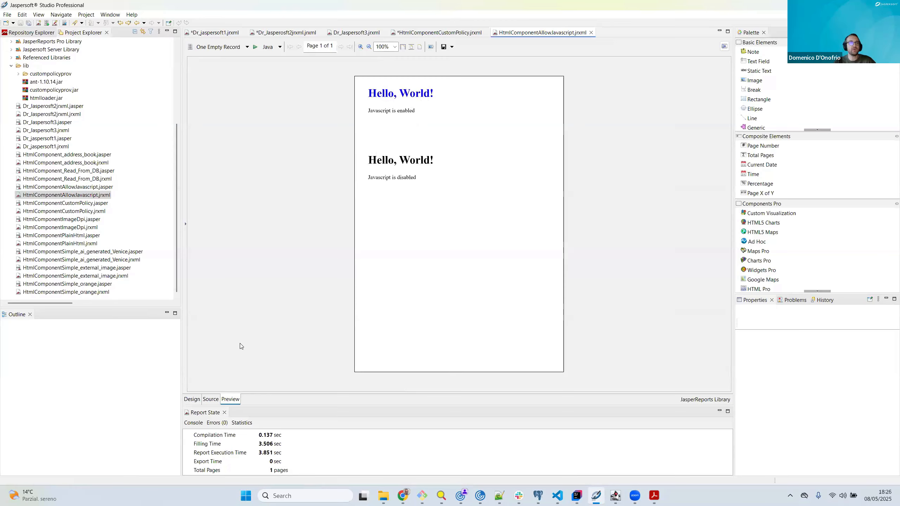
left_click(193, 400)
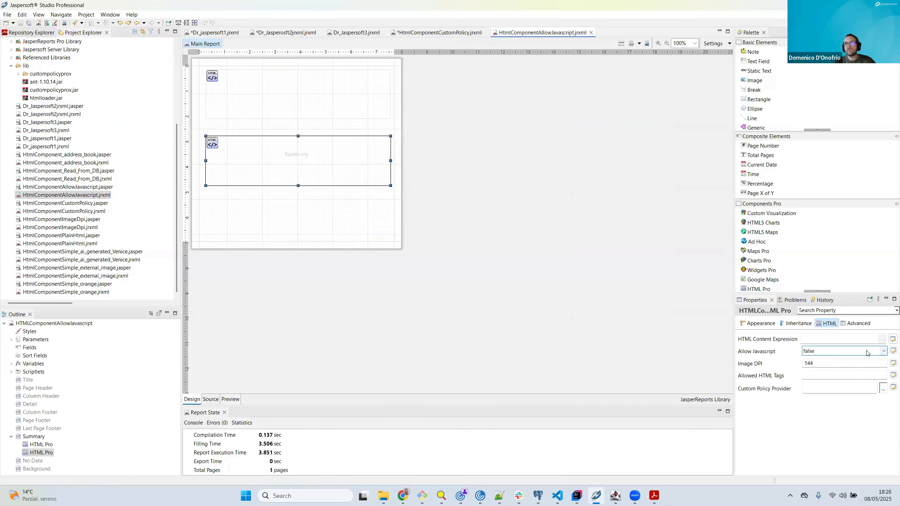
Step: Set the lower HTML Pro element's Allow Javascript to true, preview the report with this setting and return to its design
left_click(884, 351)
left_click(830, 360)
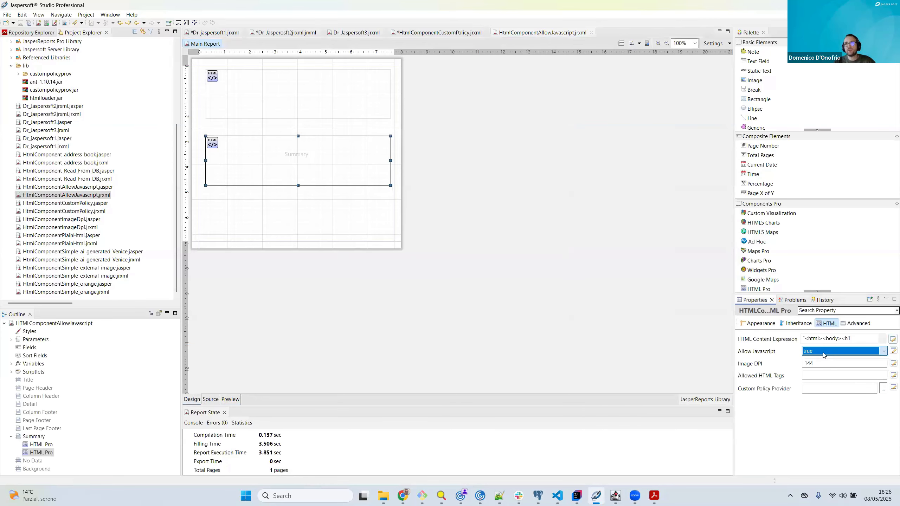
left_click(230, 400)
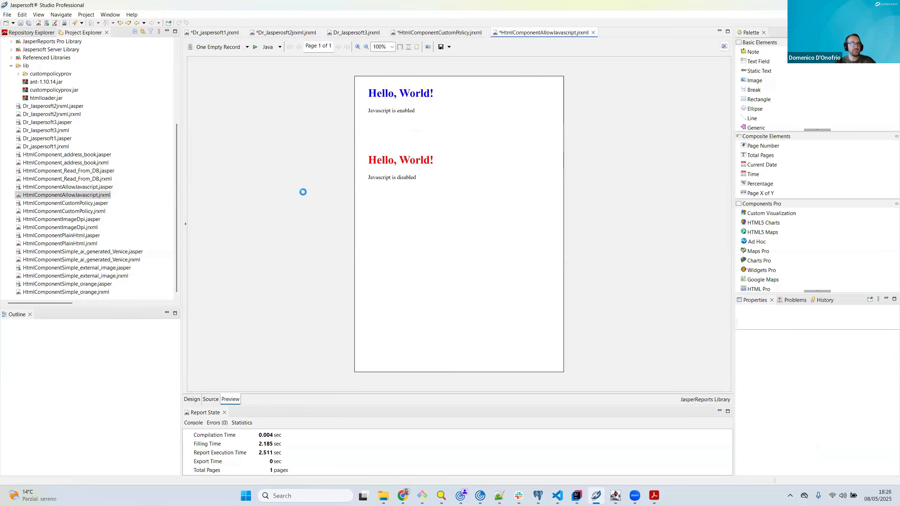
left_click(189, 399)
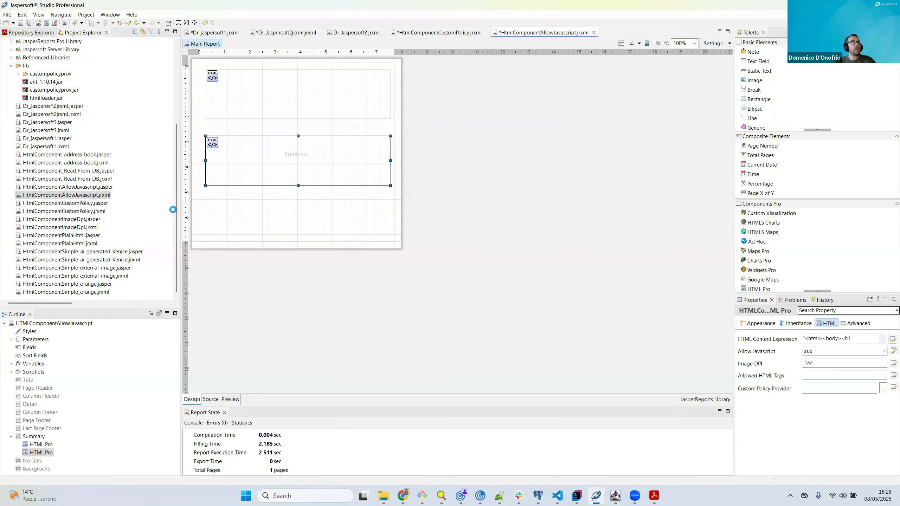
Step: Open the HtmlComponentImageDpi.jrxml sample report and select the upper HTML Pro element in its Title band
double_click(77, 229)
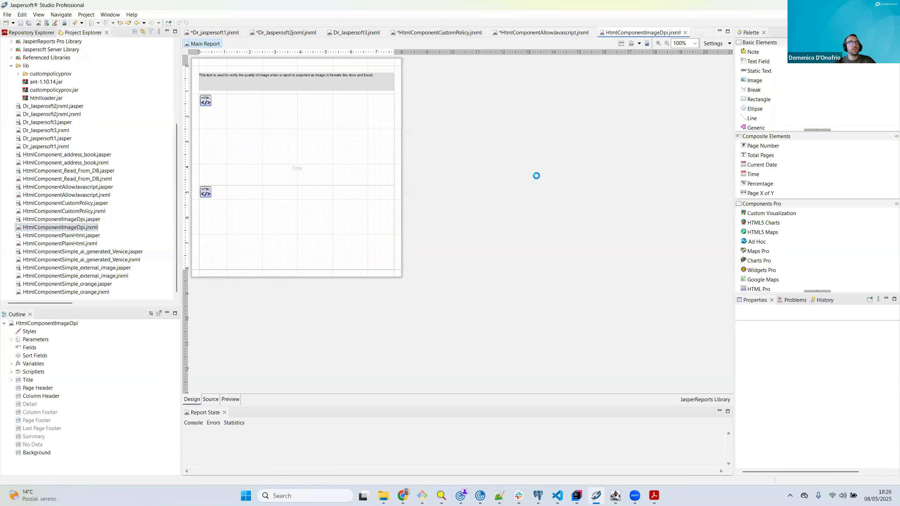
left_click(57, 228)
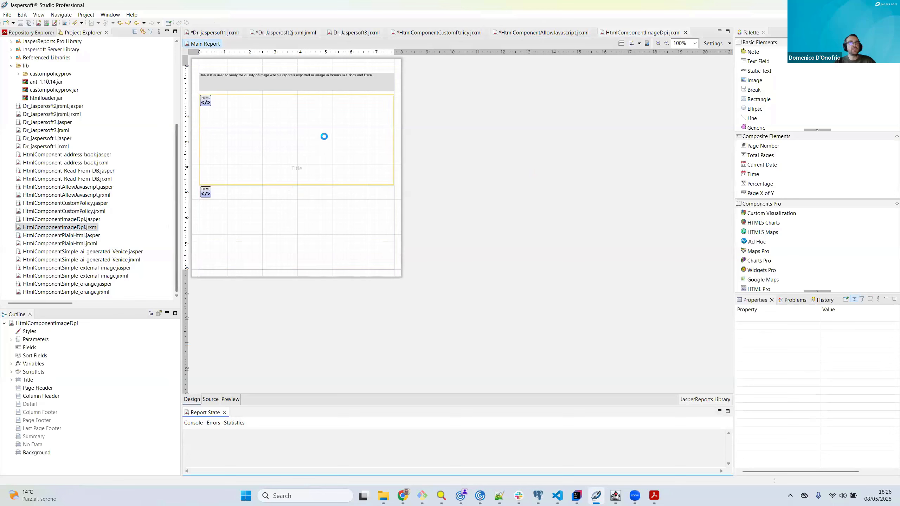
left_click(324, 136)
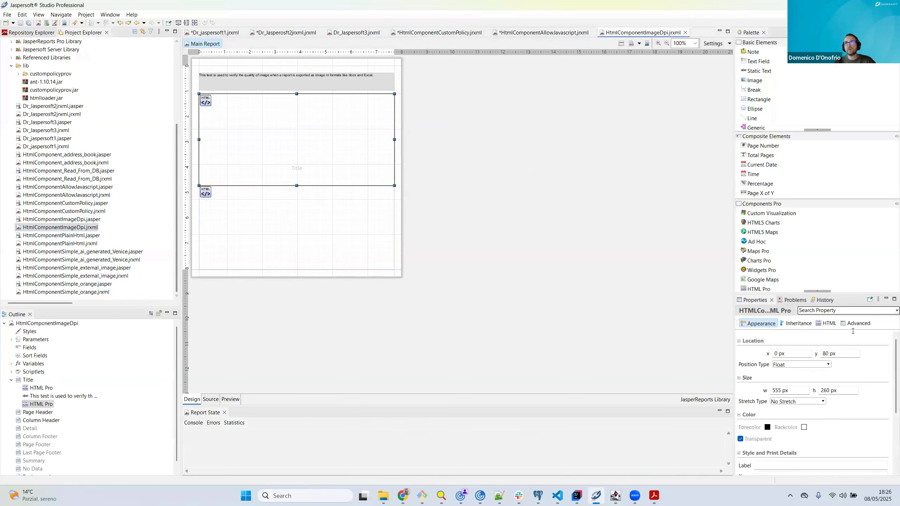